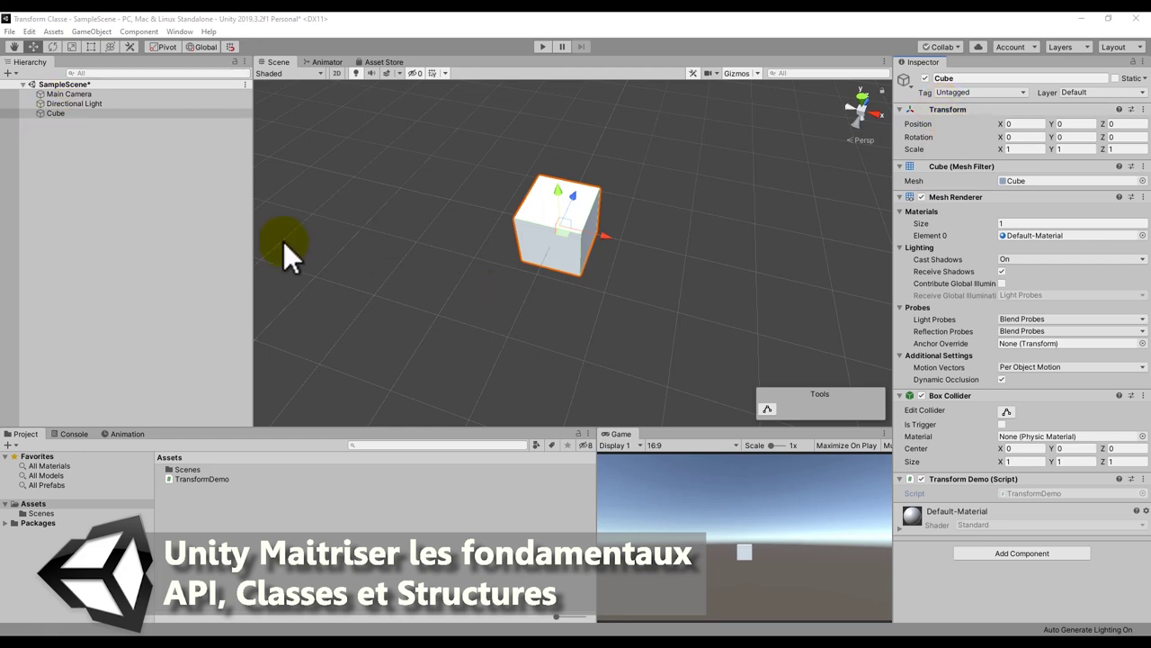
# Add an empty GameObject, shift it to X -4.2, reset its transform, then delete it.
pyautogui.click(85, 93)
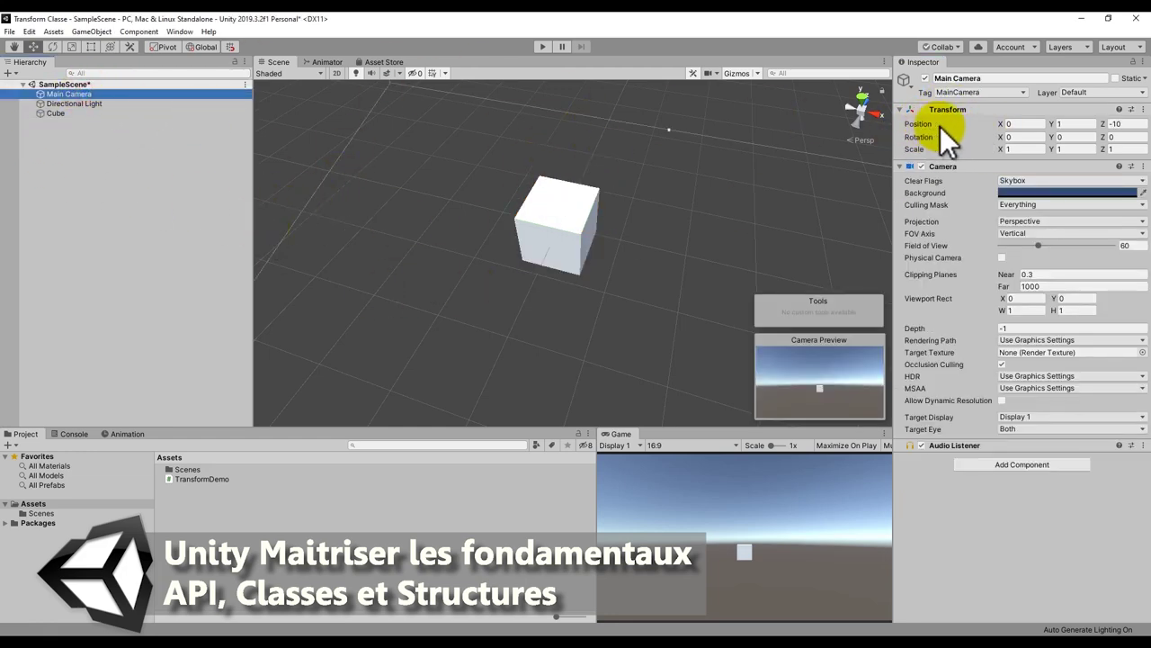
pyautogui.click(8, 72)
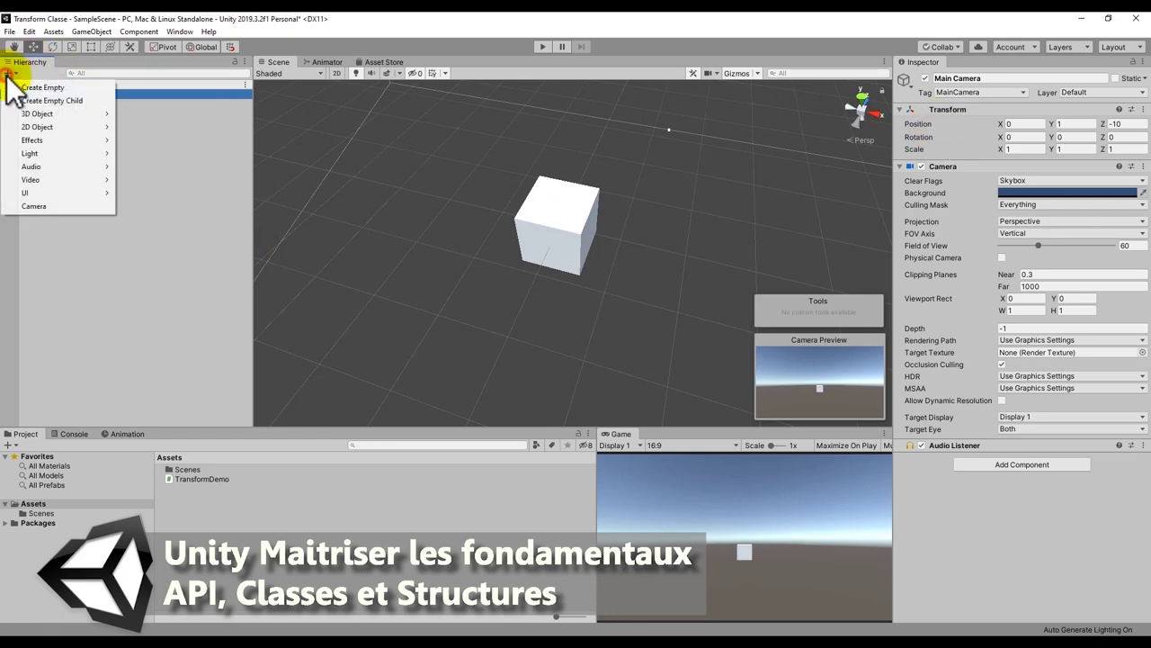
pyautogui.click(42, 87)
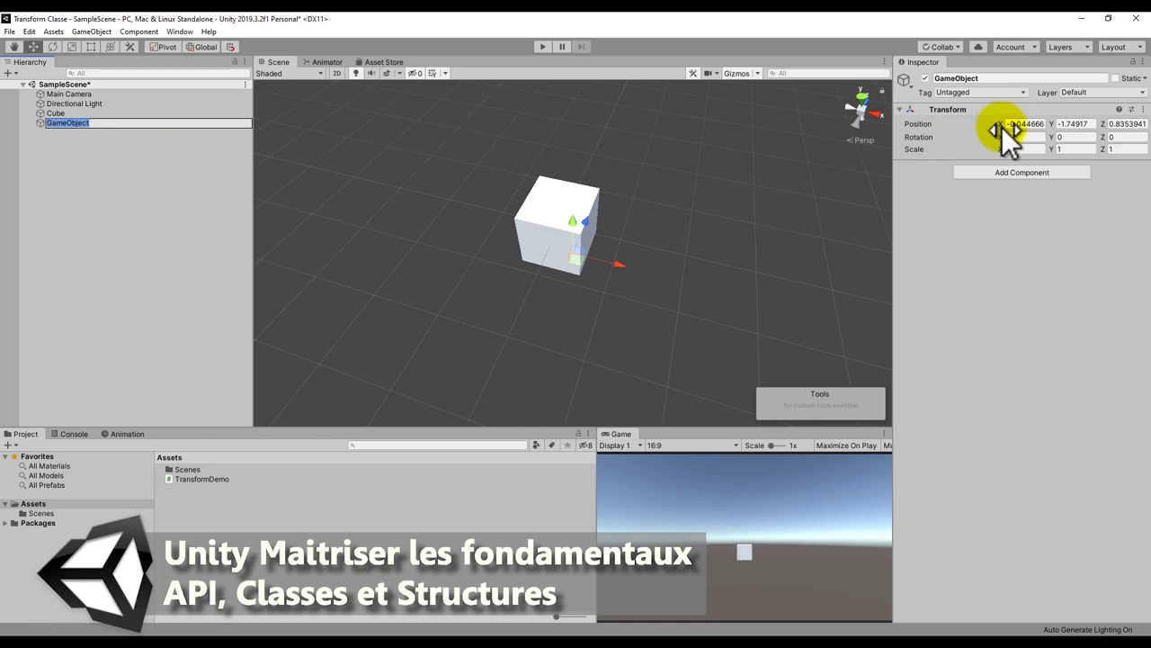
pyautogui.moveTo(1007, 130); pyautogui.dragTo(1036, 144)
pyautogui.write('-4.2')
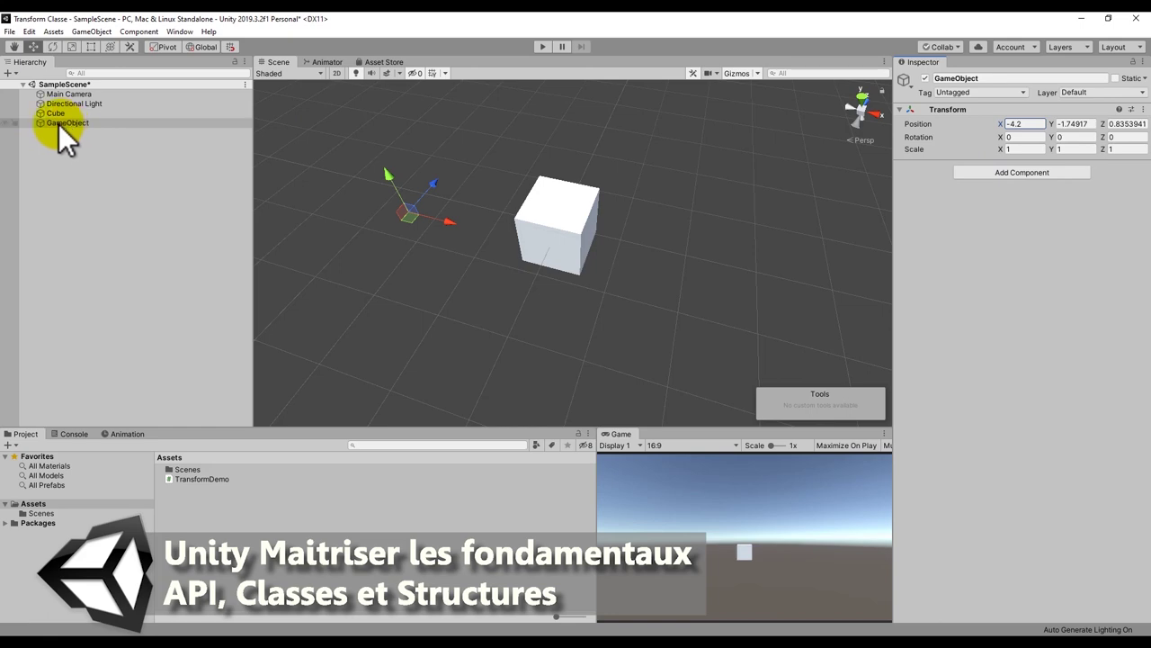
pyautogui.click(1142, 109)
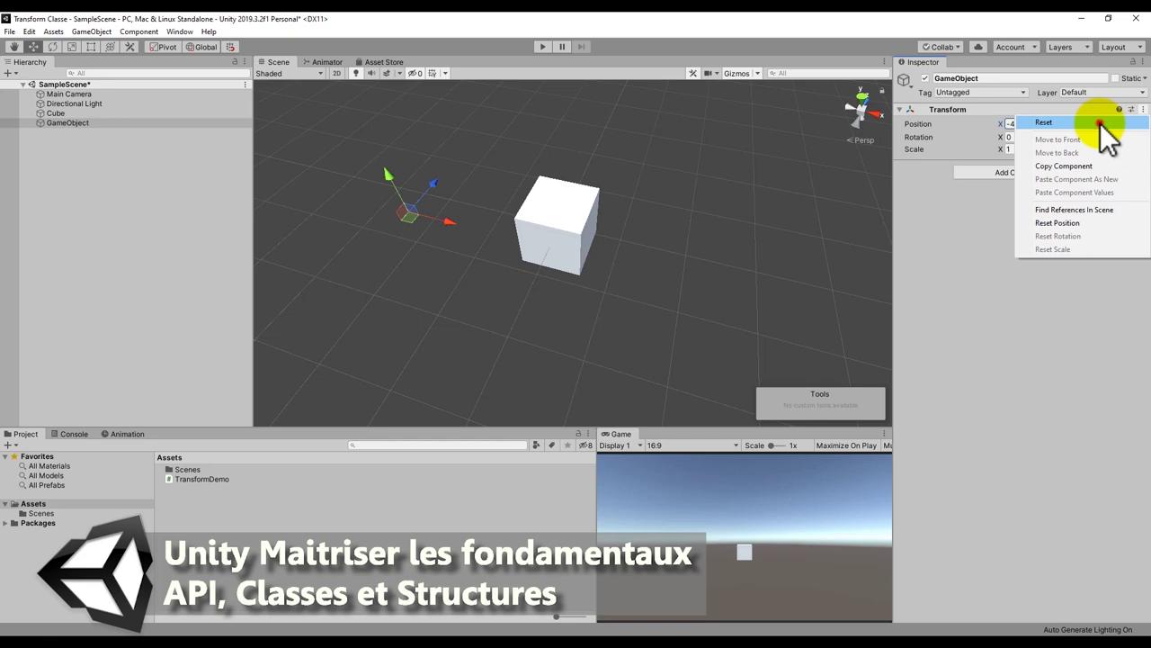
pyautogui.click(1100, 123)
pyautogui.click(68, 121)
pyautogui.press('Delete')
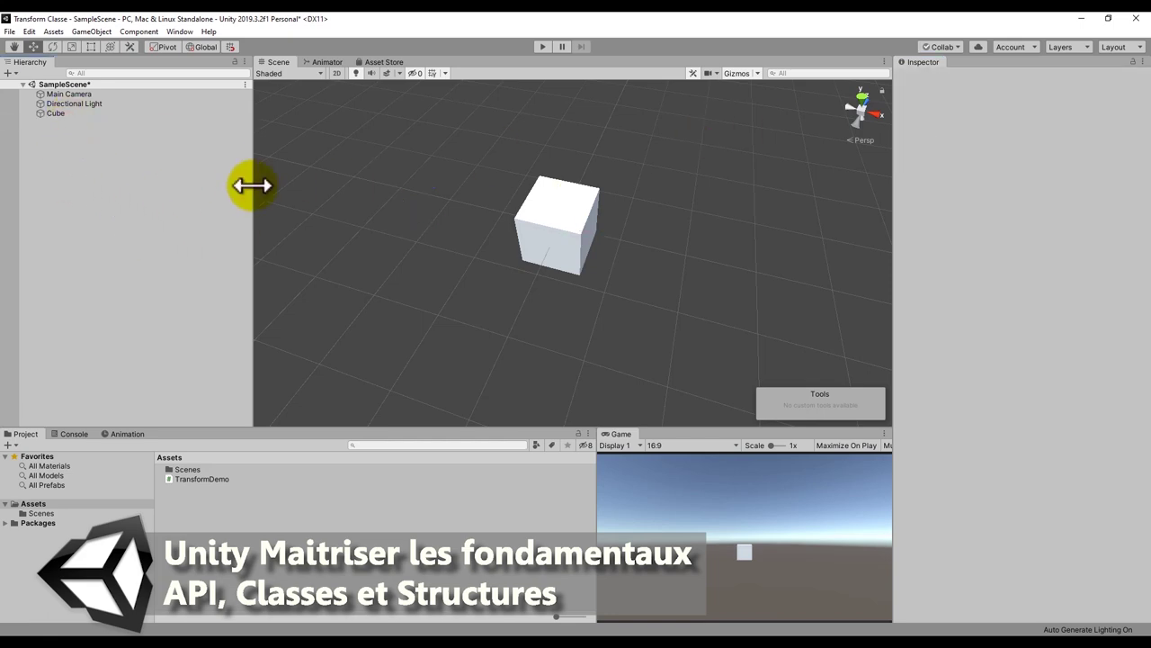
# Rotate the Cube in X and Z and stretch it along X, then reset its Transform.
pyautogui.click(58, 113)
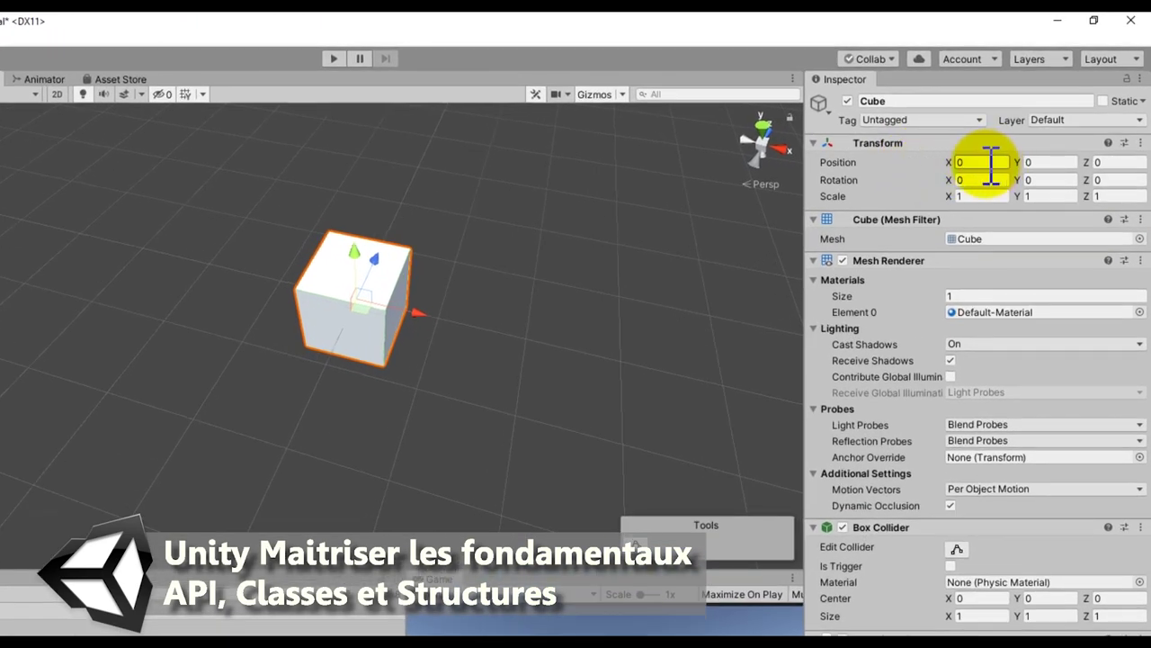
pyautogui.moveTo(945, 180)
pyautogui.mouseDown()
pyautogui.moveTo(896, 177)
pyautogui.moveTo(1114, 180)
pyautogui.mouseUp()
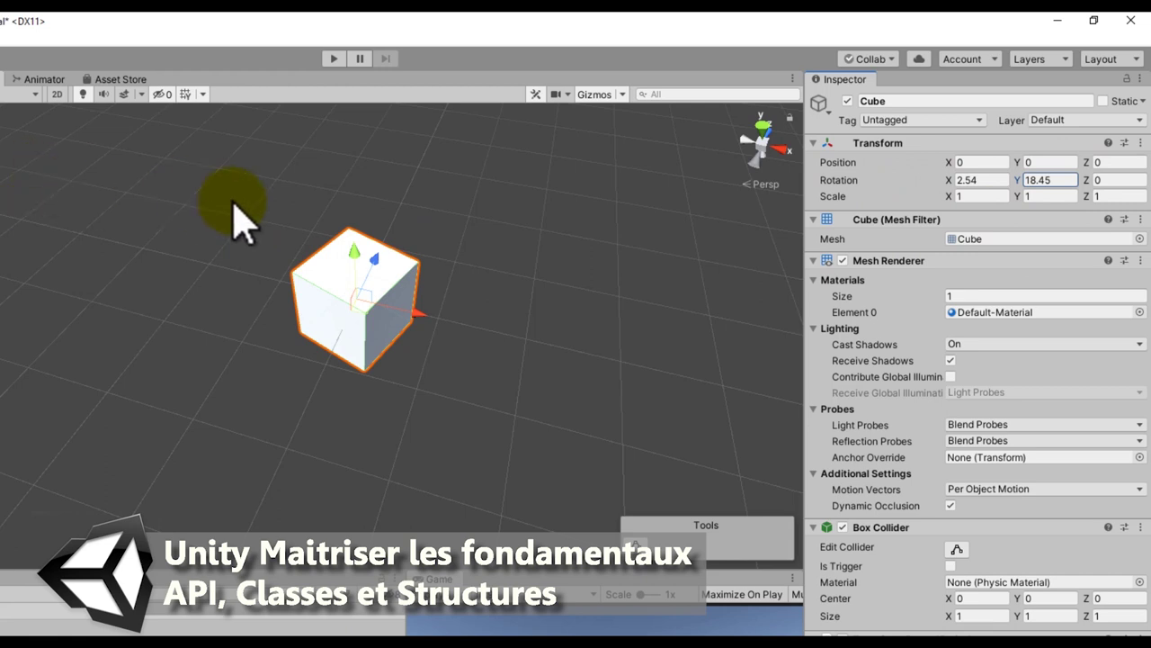
pyautogui.moveTo(1088, 184); pyautogui.dragTo(899, 216)
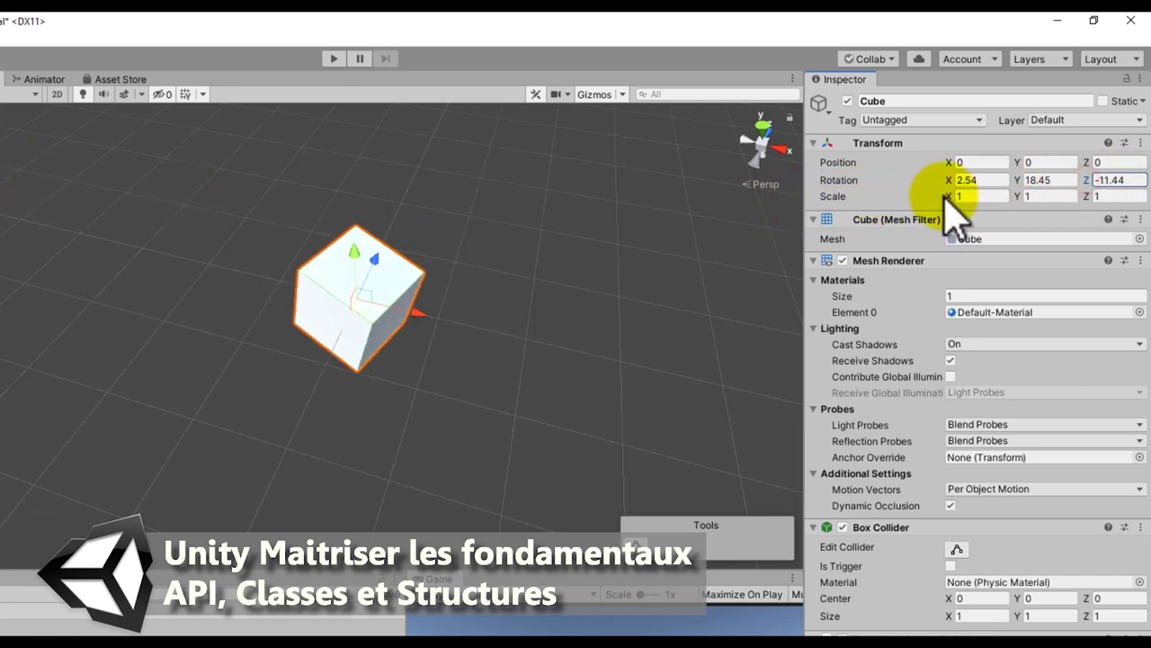
pyautogui.moveTo(954, 198)
pyautogui.mouseDown()
pyautogui.moveTo(985, 216)
pyautogui.moveTo(1048, 215)
pyautogui.moveTo(1061, 192)
pyautogui.moveTo(1102, 194)
pyautogui.mouseUp()
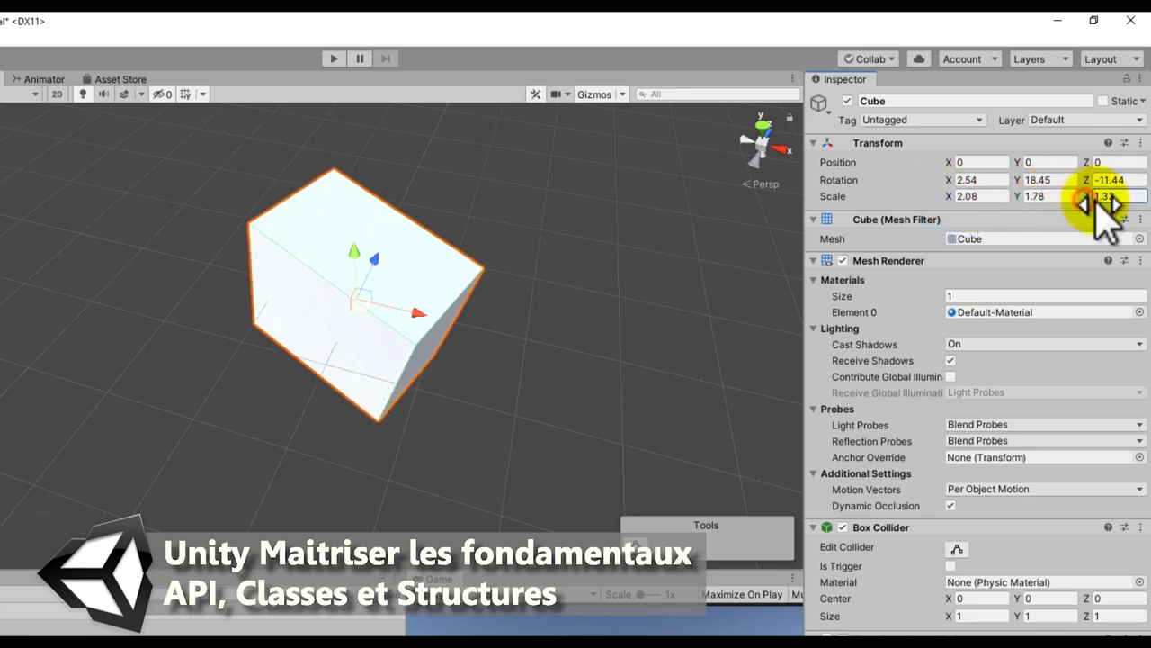
pyautogui.click(1139, 142)
pyautogui.click(1111, 158)
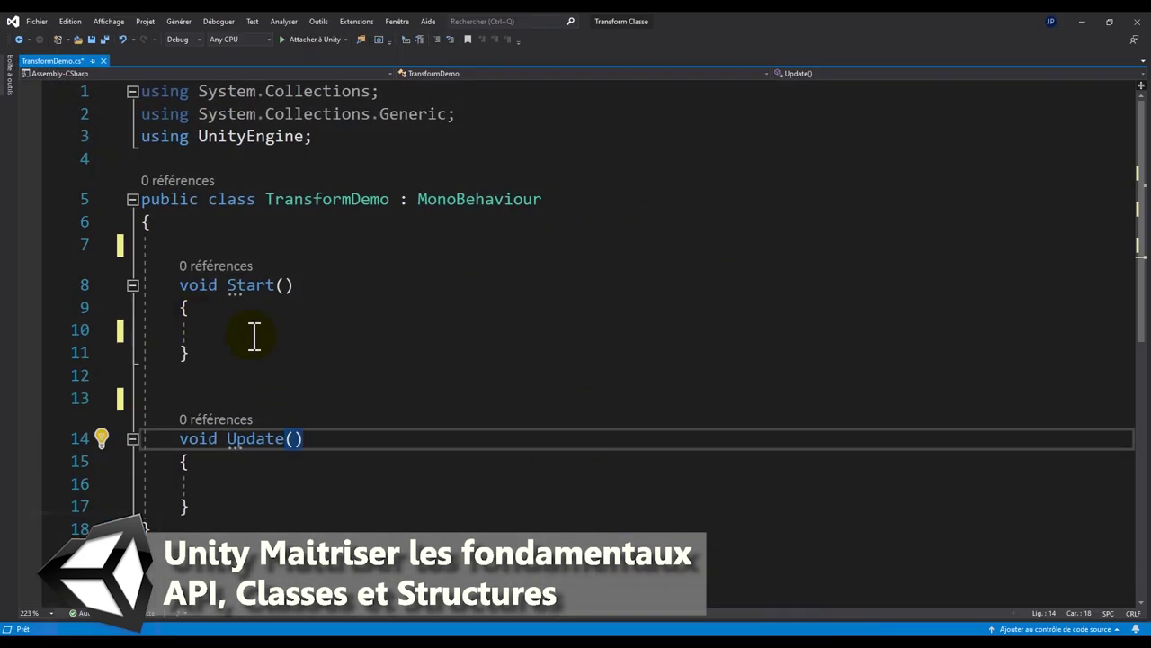
# Write transform.position = Vector3.forward; in Start() and save the script.
pyautogui.click(255, 336)
pyautogui.write('tra')
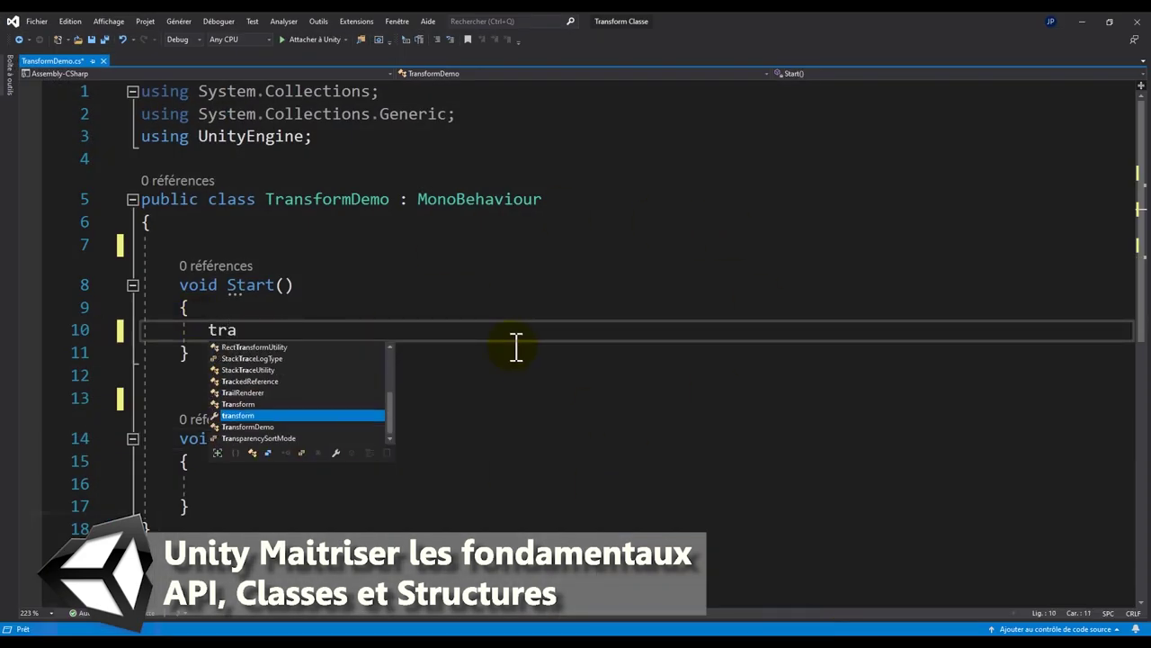
pyautogui.press('Tab')
pyautogui.write('.p')
pyautogui.press('Tab')
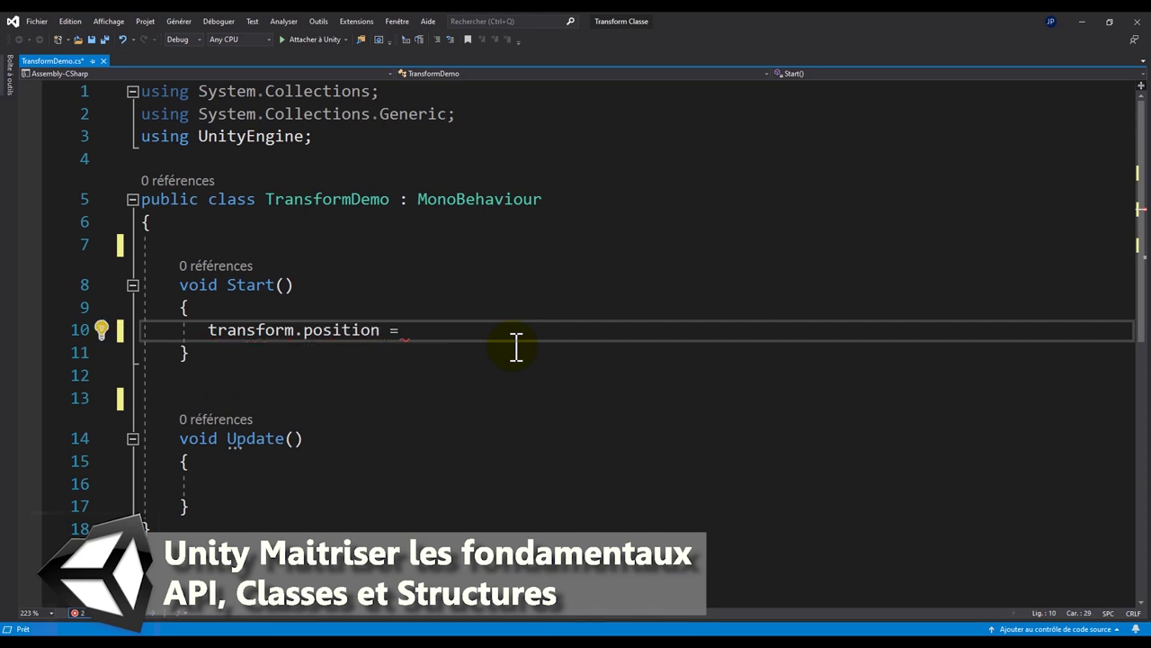
pyautogui.write('vector3.')
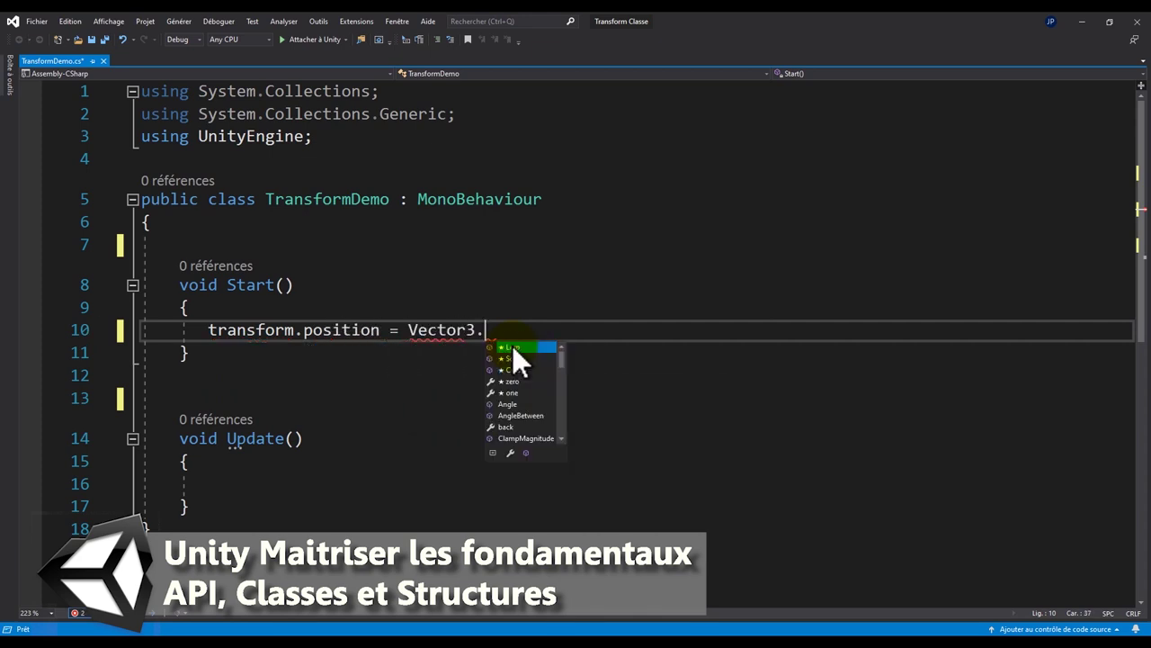
pyautogui.write('f')
pyautogui.press('Tab')
pyautogui.write(';')
pyautogui.hotkey('ctrl', 's')
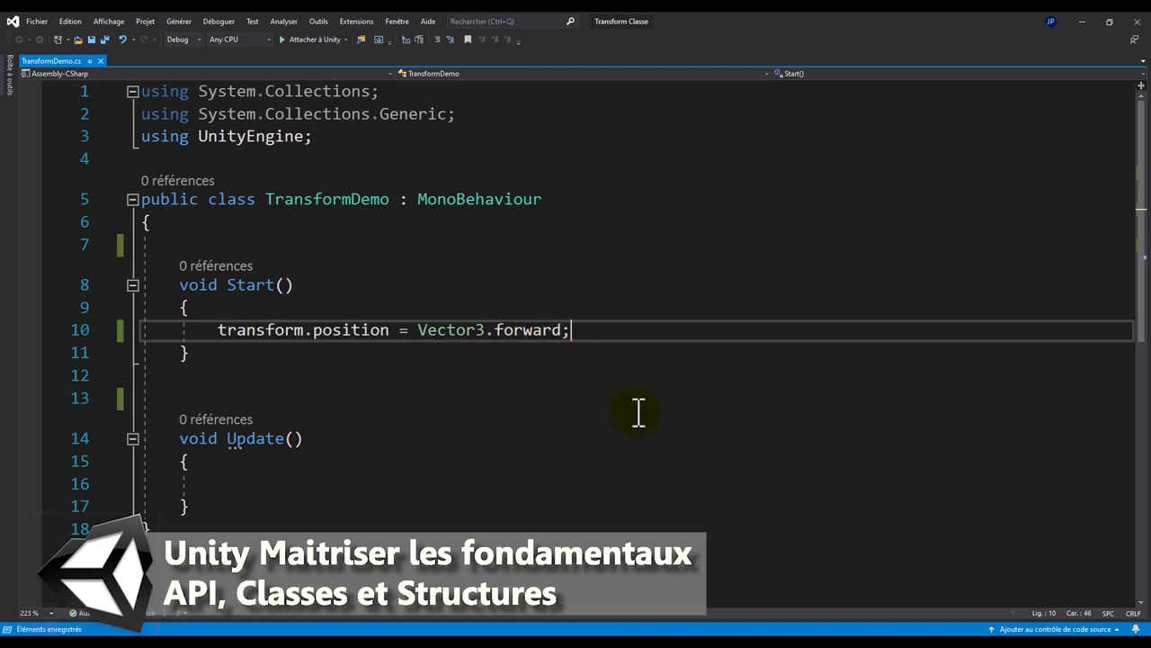
pyautogui.hotkey('alt', 'Tab')
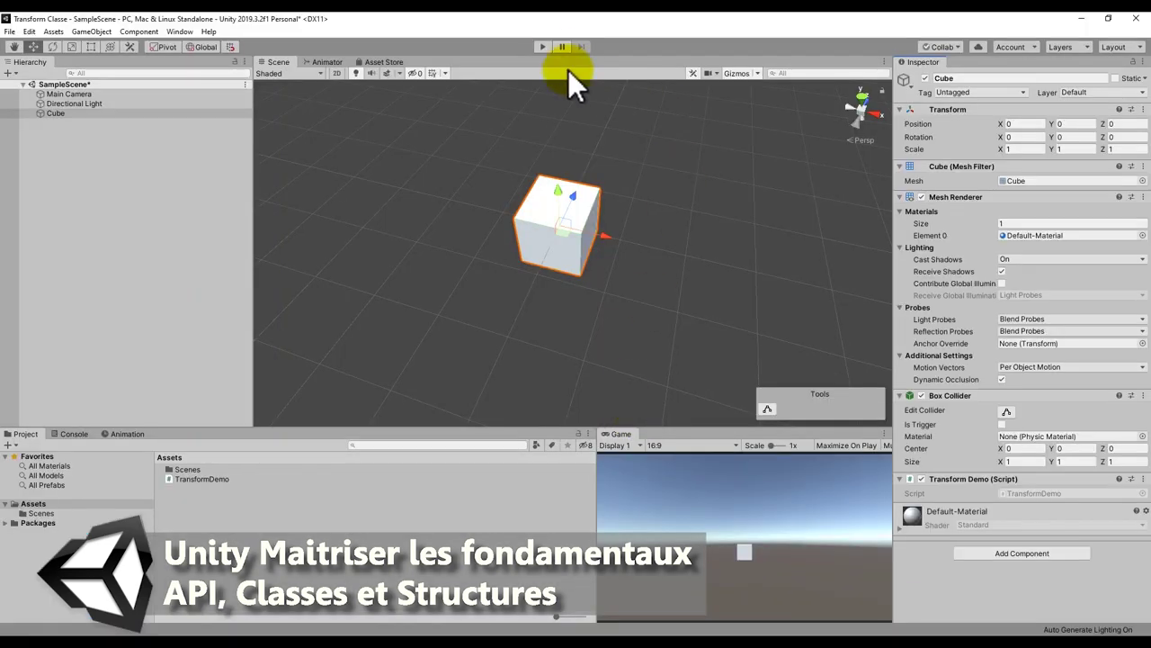
# Play the scene to confirm the cube moves to Z 1, then stop it.
pyautogui.click(543, 46)
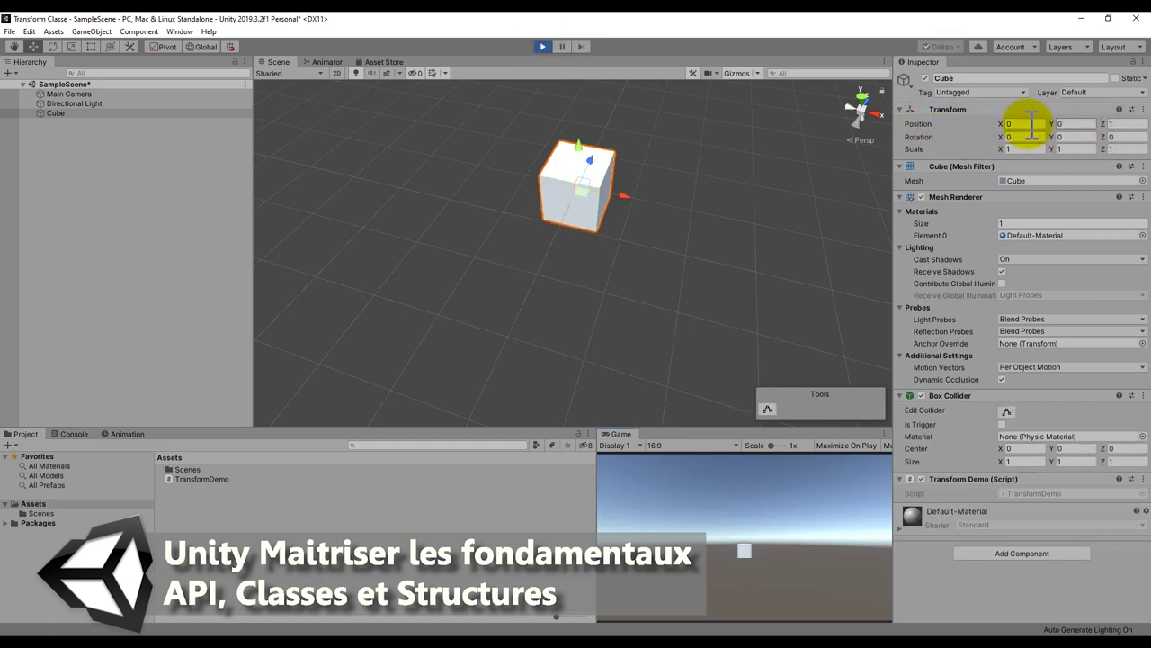
pyautogui.click(541, 45)
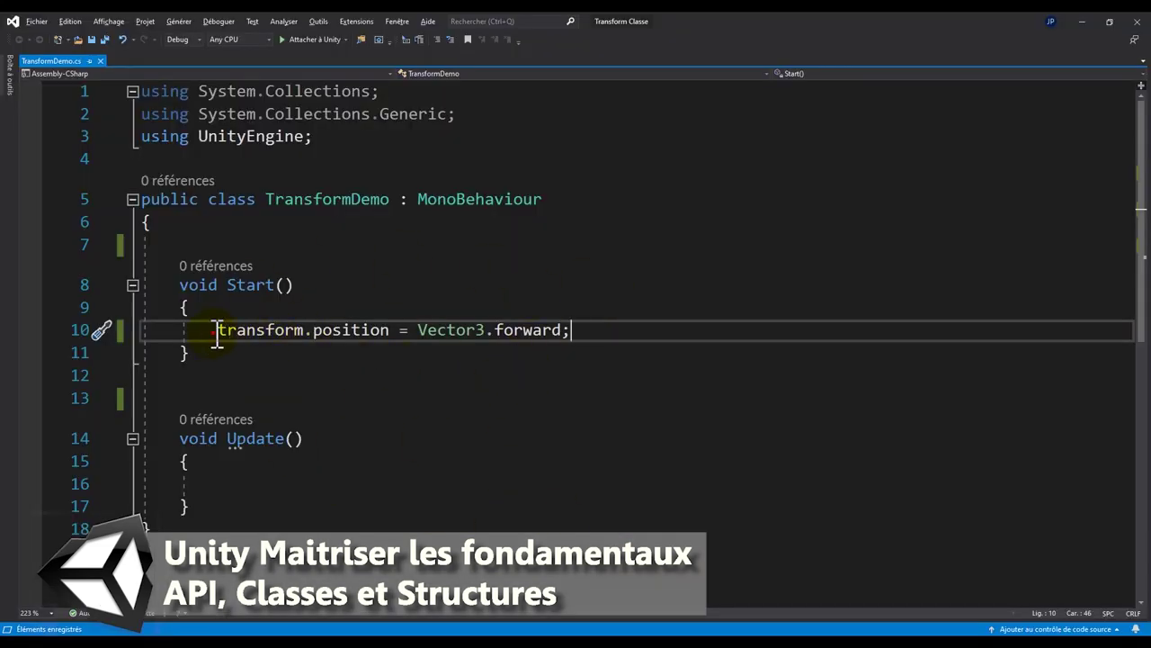
# Cut the Vector3.forward position line from Start(), paste it into Update(), and save.
pyautogui.moveTo(214, 330); pyautogui.dragTo(605, 329)
pyautogui.hotkey('ctrl', 'x')
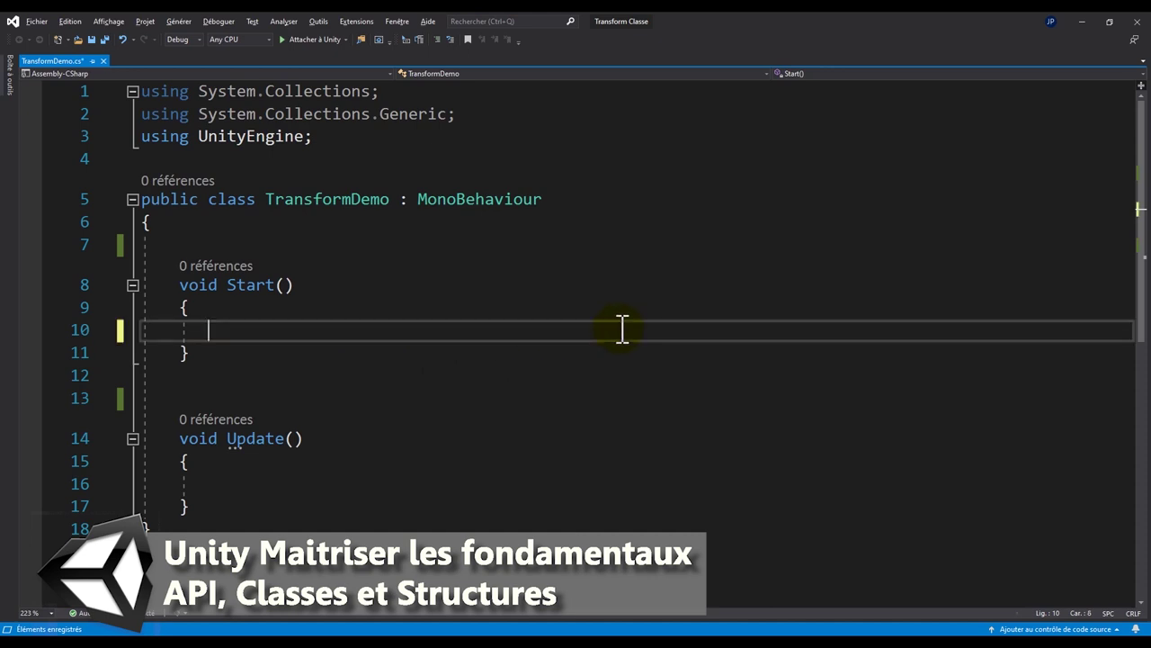
pyautogui.click(244, 483)
pyautogui.hotkey('ctrl', 'v')
pyautogui.hotkey('ctrl', 's')
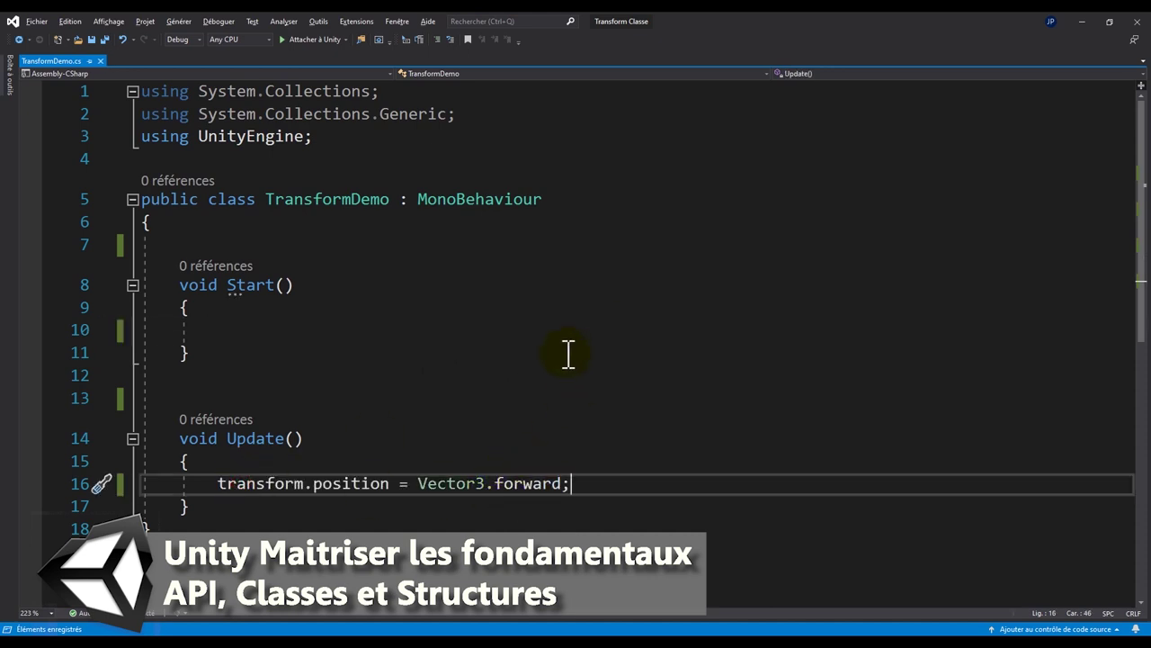
# Play and stop the scene in Unity to test the Update() version, then return to the script.
pyautogui.click(620, 627)
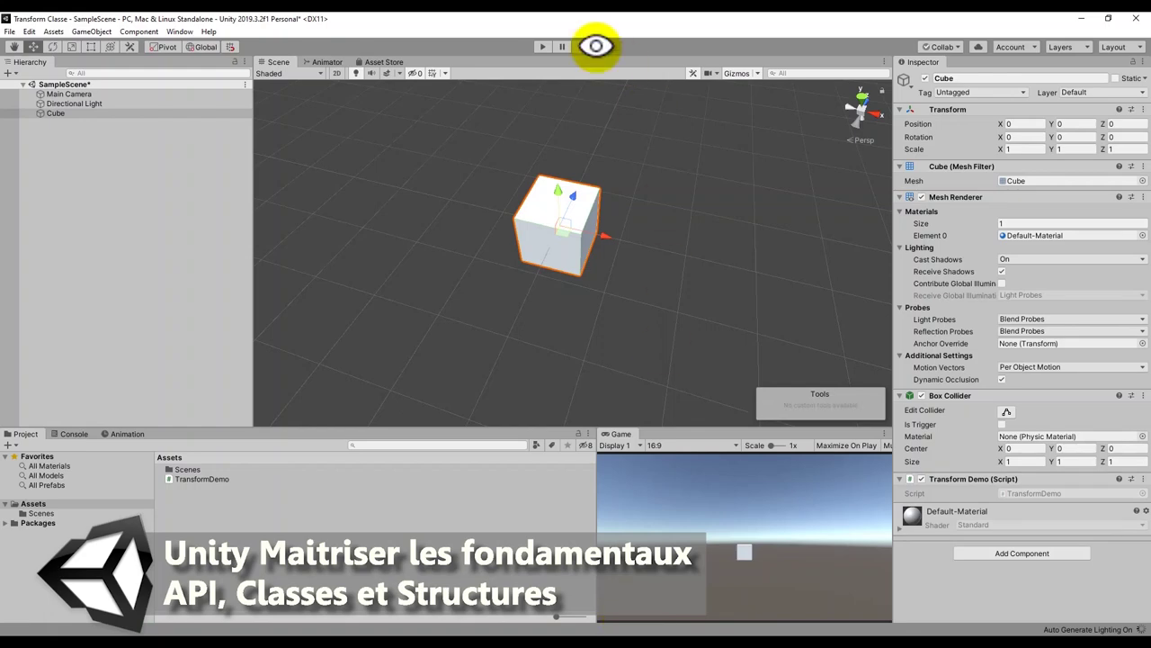
pyautogui.click(544, 47)
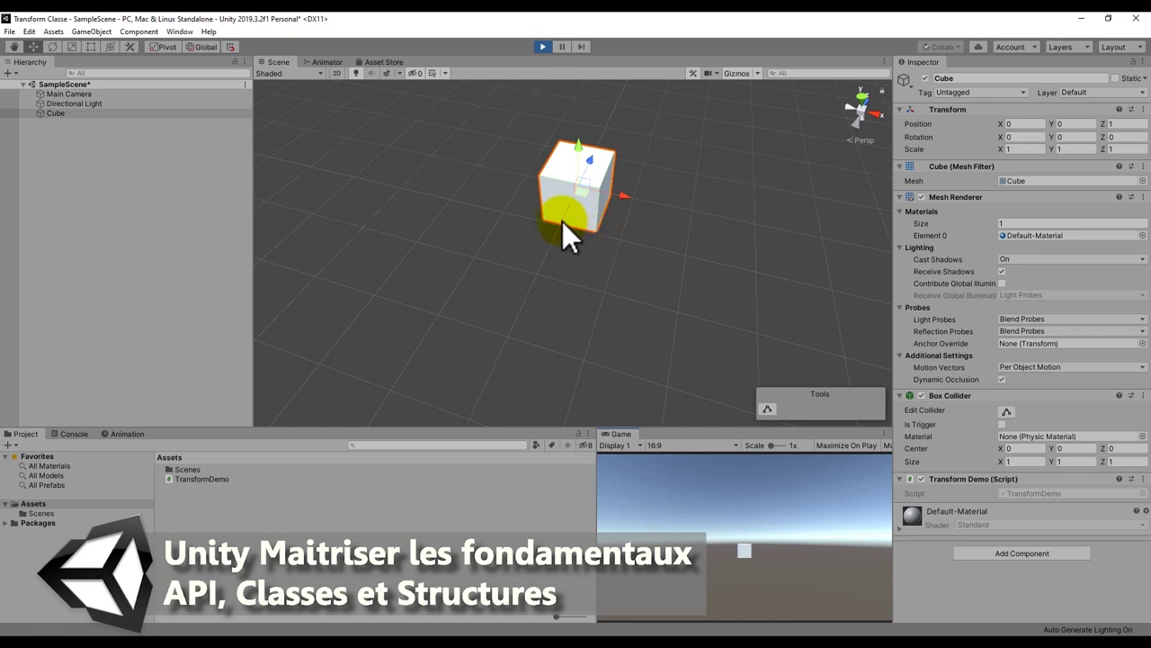
pyautogui.click(540, 47)
pyautogui.click(828, 626)
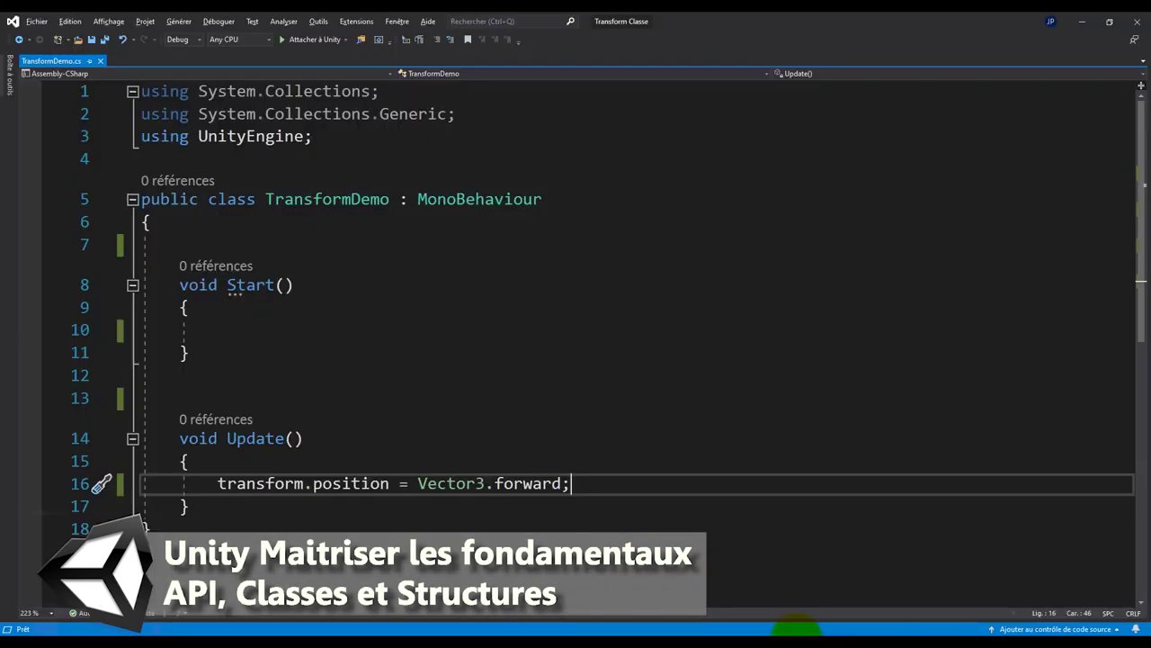
# Select the word position on line 16 and bring up Vector3's QuickInfo.
pyautogui.doubleClick(342, 486)
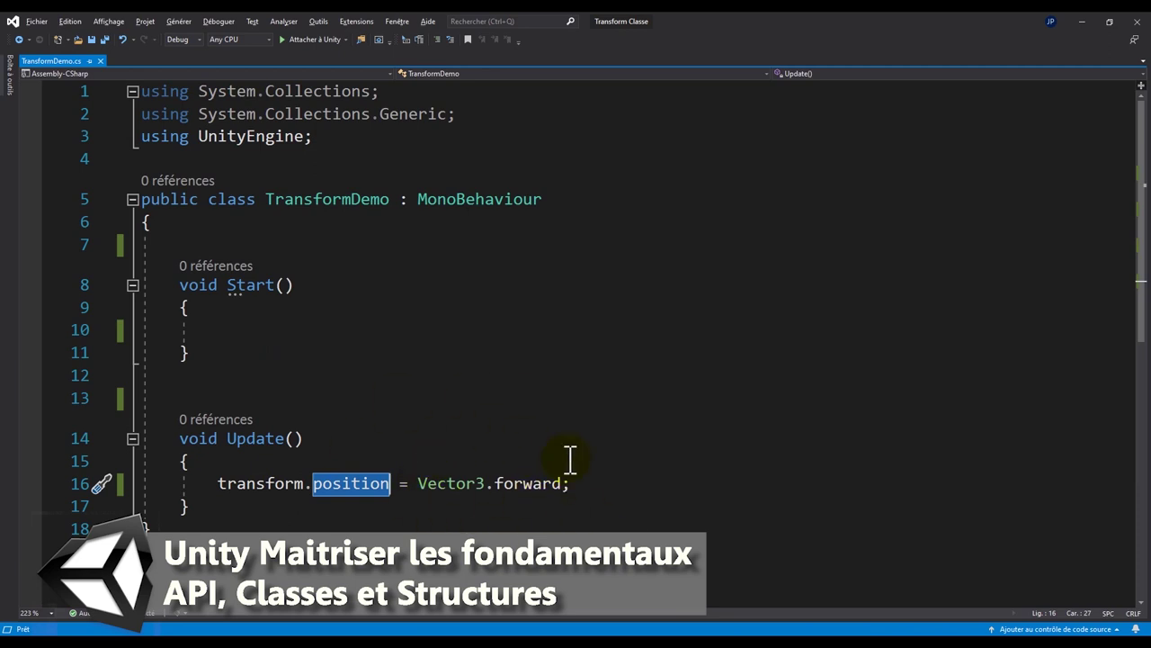
pyautogui.moveTo(441, 483)
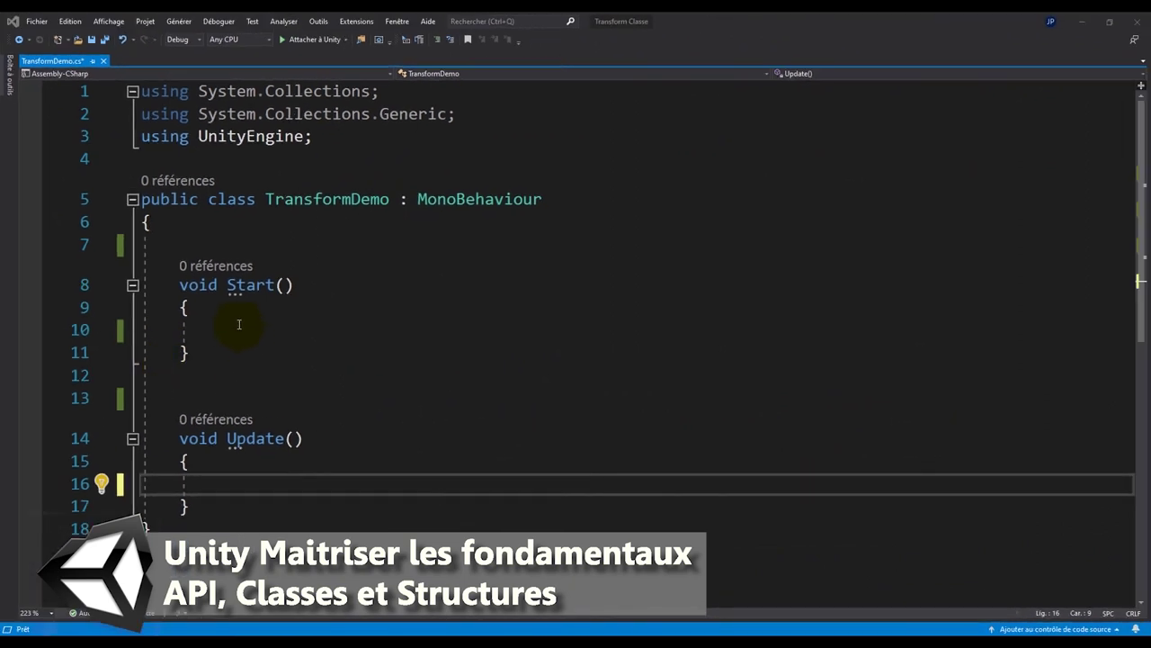
# Begin a transform.Translate( call on line 10 inside Start().
pyautogui.click(238, 325)
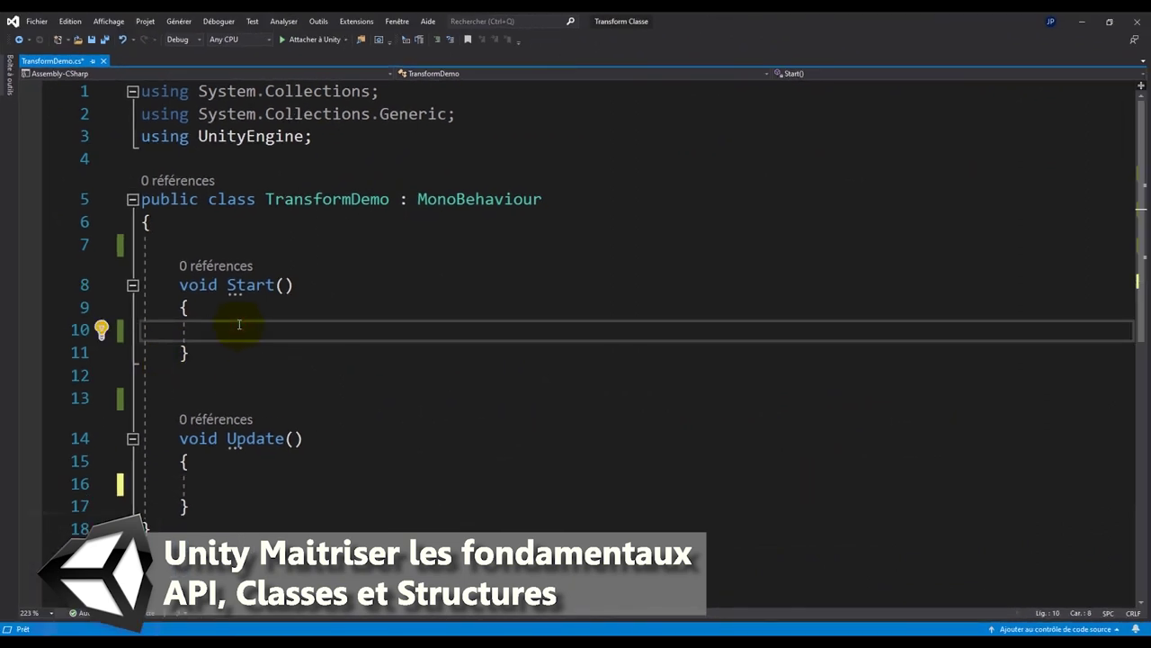
pyautogui.write('t')
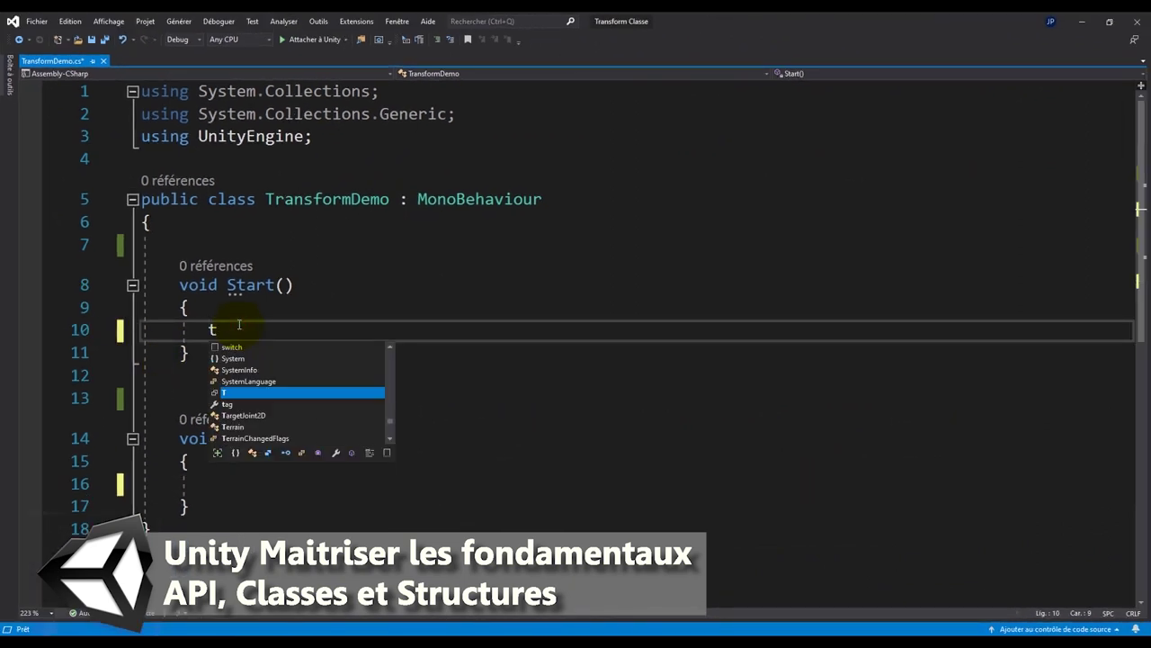
pyautogui.write('ra')
pyautogui.press('Tab')
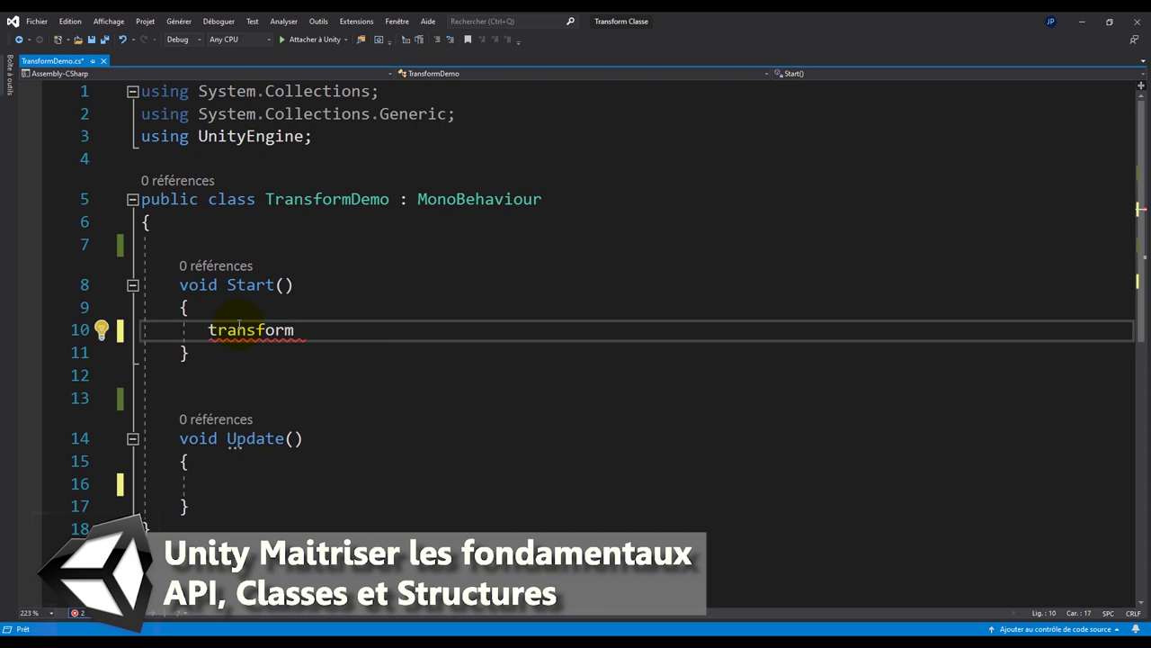
pyautogui.write('.tra')
pyautogui.press('Down')
pyautogui.press('Down')
pyautogui.press('Down')
pyautogui.press('Down')
pyautogui.press('Tab')
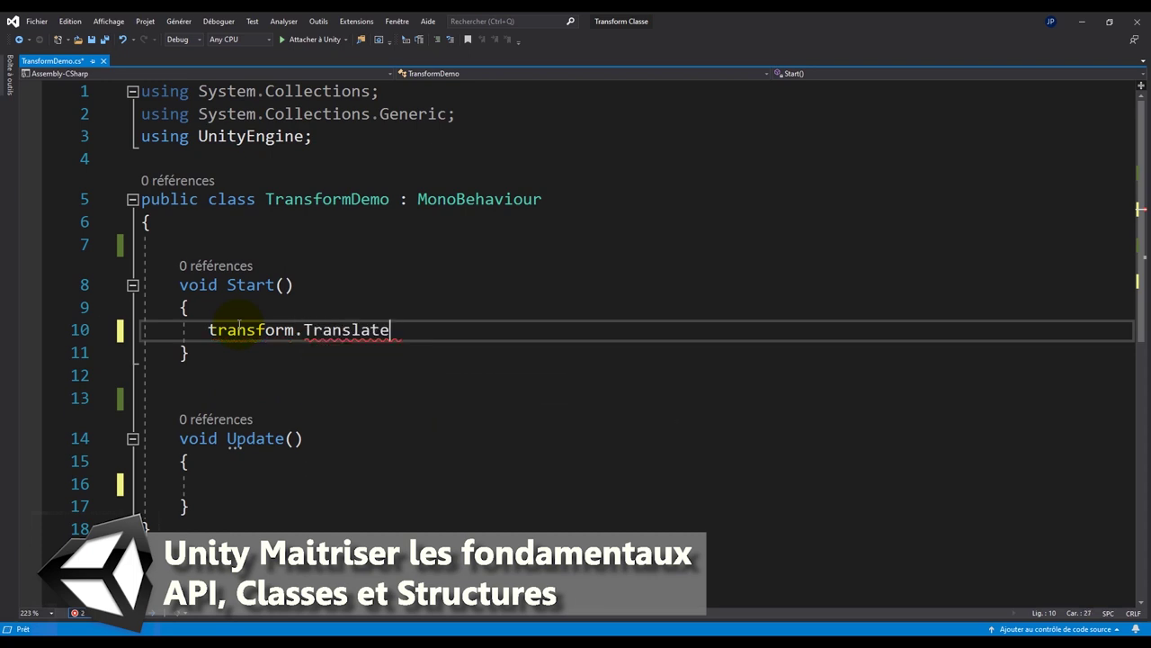
pyautogui.write('(')
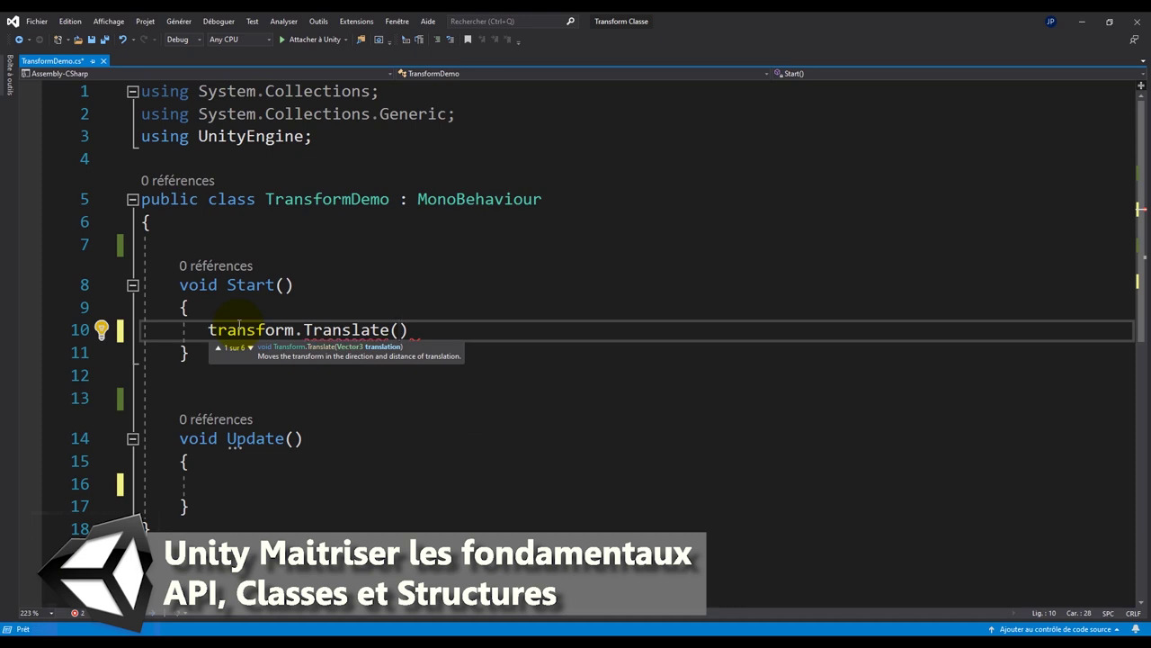
# Complete the argument as Vector3.forward); save the script, and return to Unity.
pyautogui.write('vec')
pyautogui.press('Tab')
pyautogui.write('.f')
pyautogui.press('Tab')
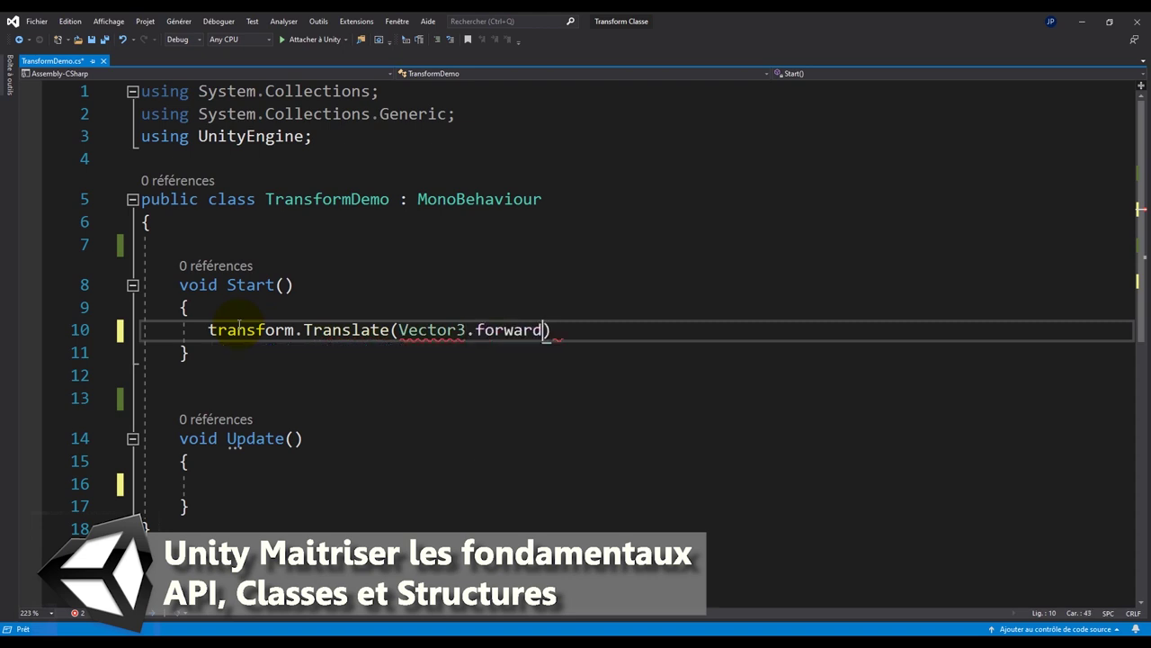
pyautogui.write(';')
pyautogui.hotkey('ctrl', 's')
pyautogui.click(648, 641)
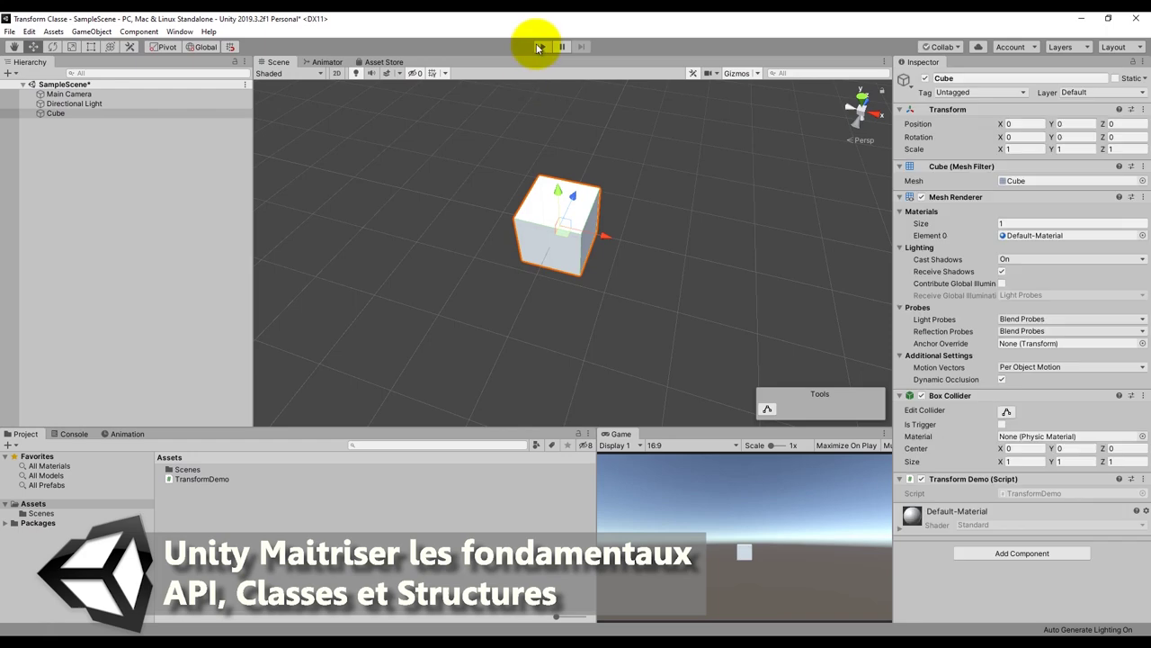
# Play the scene to see the cube shift forward to Z 1, then stop.
pyautogui.click(536, 45)
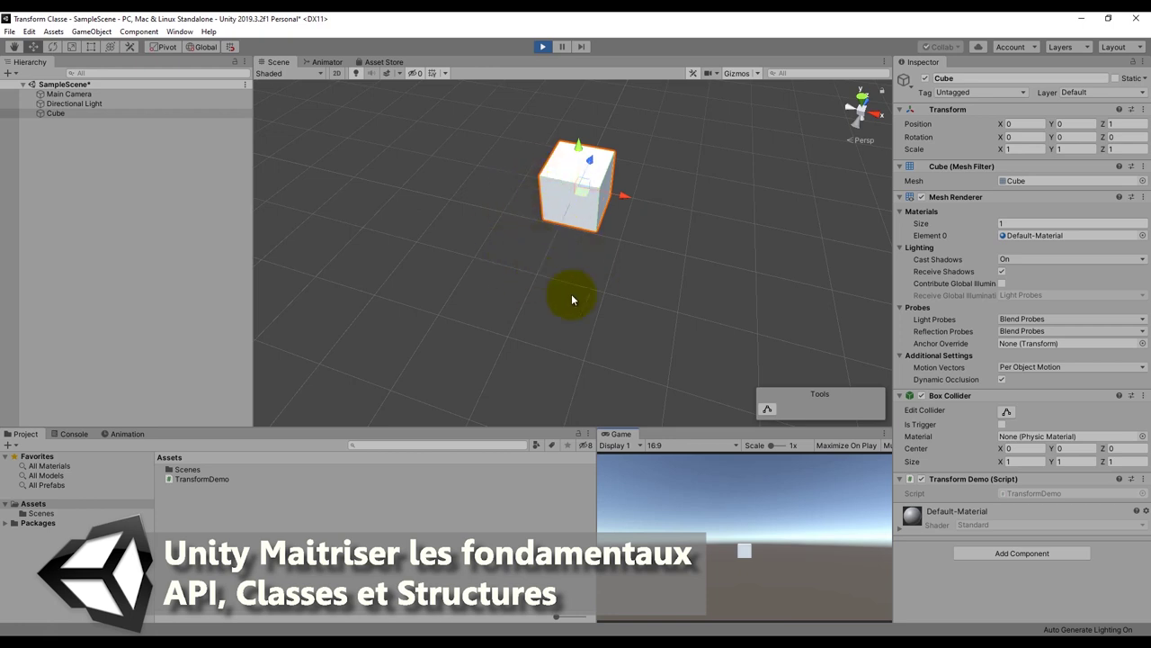
pyautogui.click(544, 46)
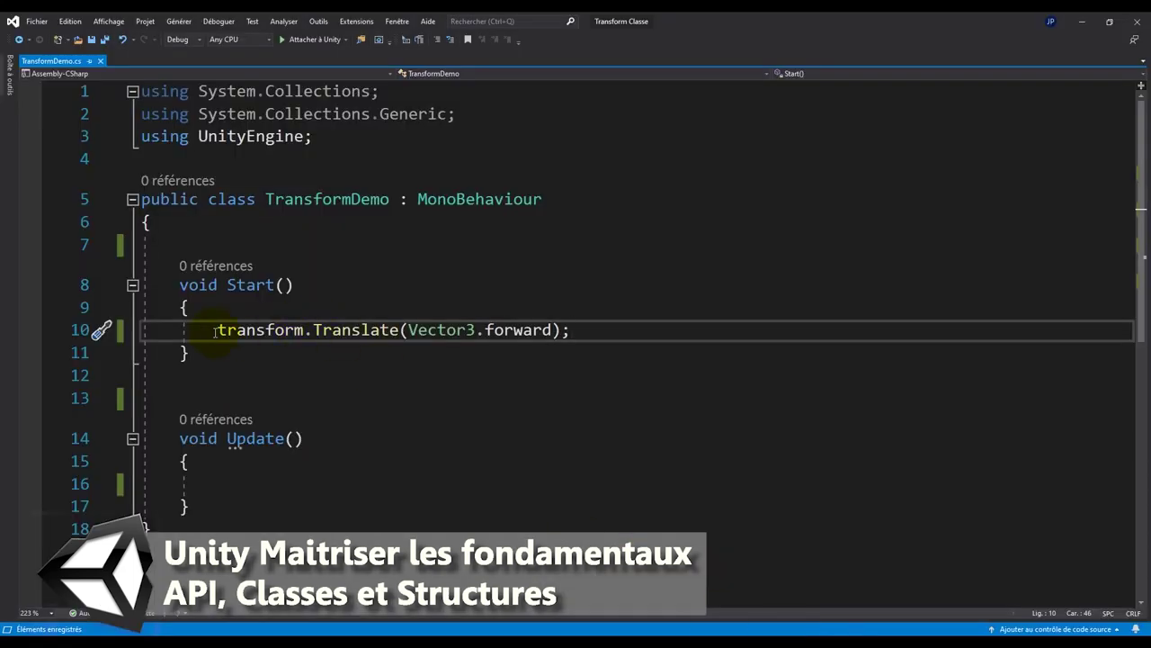
# Copy the Translate line into Update(), delete the original from Start(), and return to Unity.
pyautogui.moveTo(218, 329); pyautogui.dragTo(589, 322)
pyautogui.hotkey('ctrl', 'c')
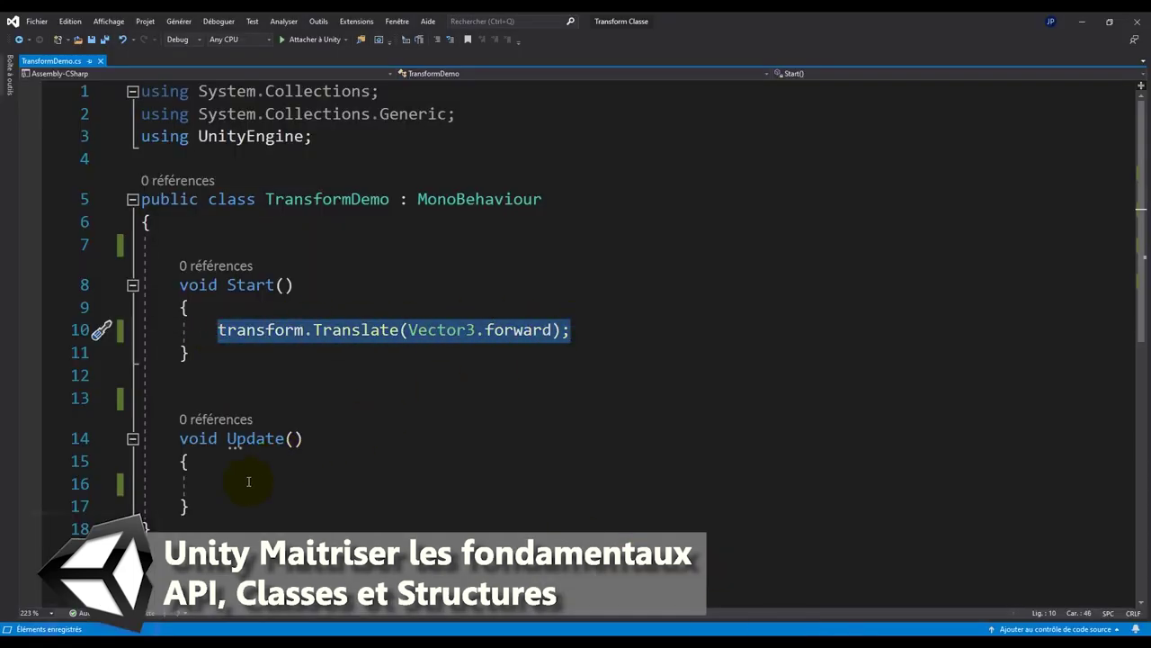
pyautogui.click(246, 483)
pyautogui.hotkey('ctrl', 'v')
pyautogui.moveTo(209, 330); pyautogui.dragTo(607, 324)
pyautogui.press('Delete')
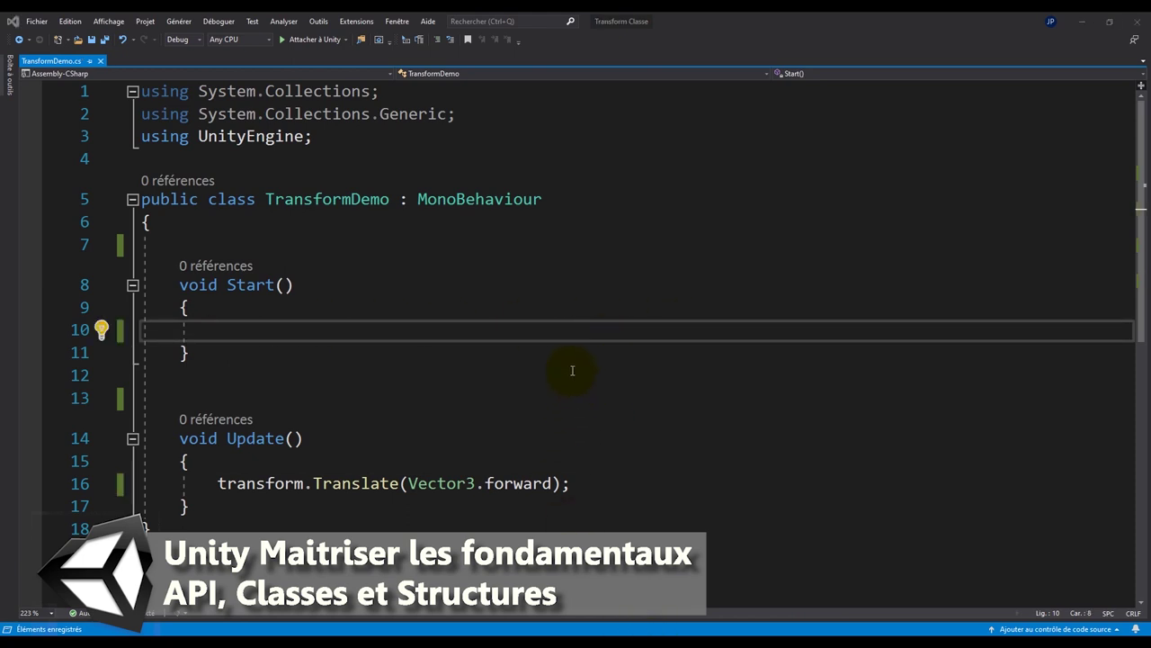
pyautogui.hotkey('alt', 'Tab')
pyautogui.scroll(-3, 617, 219)
pyautogui.scroll(-1, 610, 251)
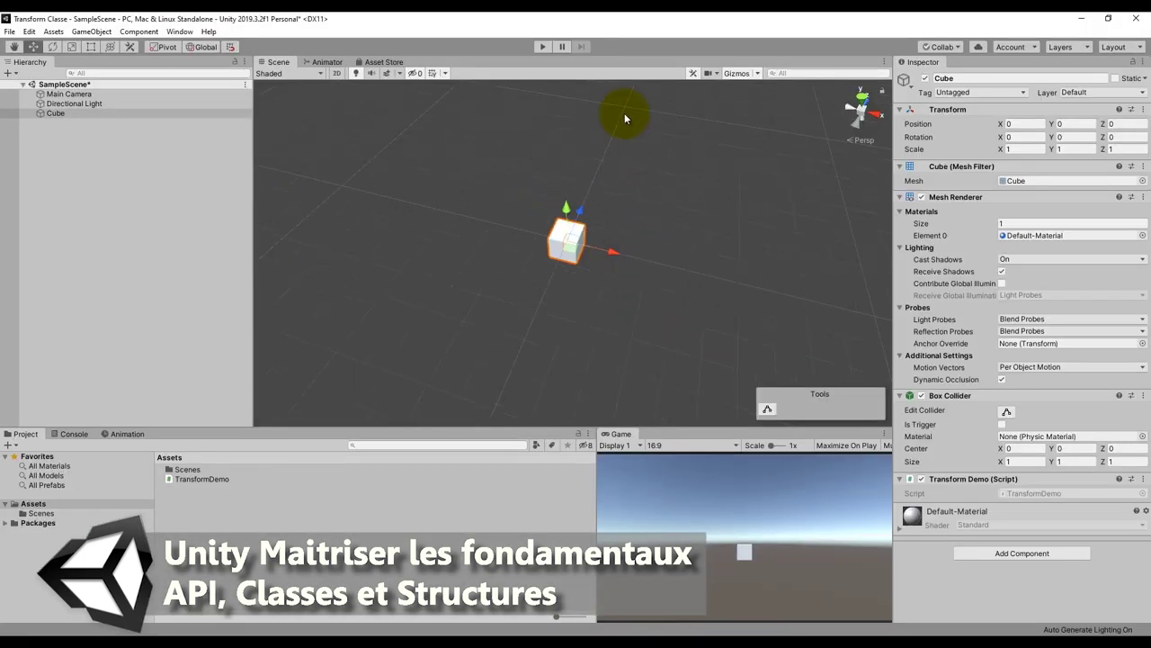
# Run the scene twice to watch the cube travel along Z, then frame the Cube.
pyautogui.click(544, 46)
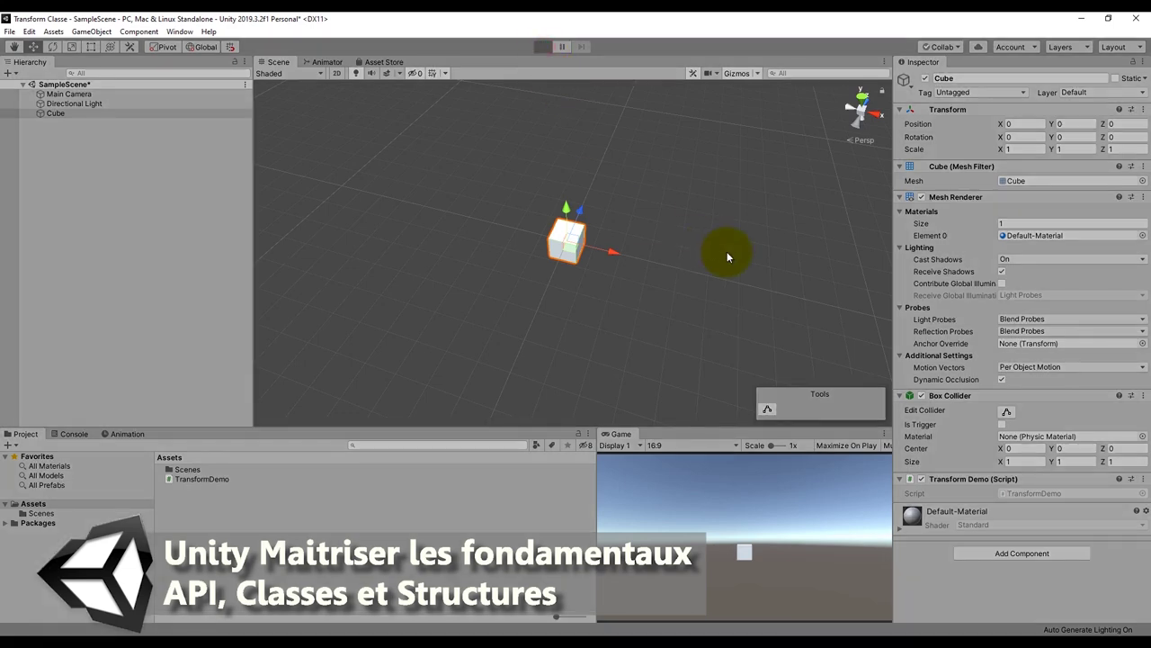
pyautogui.click(542, 46)
pyautogui.moveTo(671, 251); pyautogui.dragTo(578, 264, button='middle')
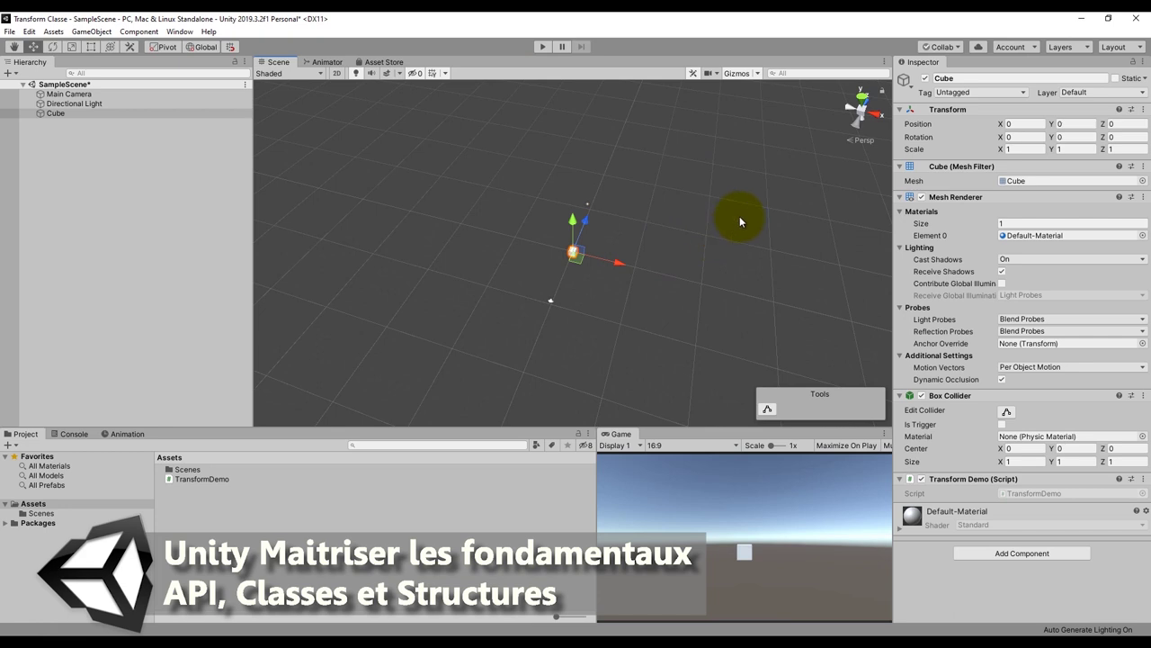
pyautogui.click(545, 43)
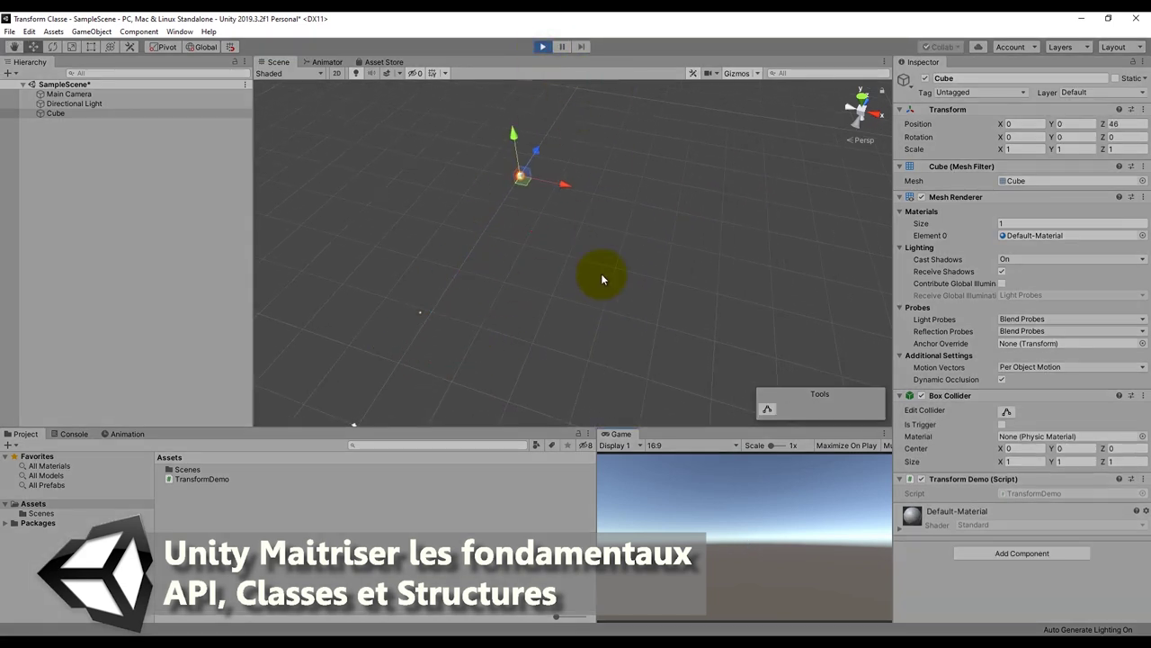
pyautogui.click(538, 46)
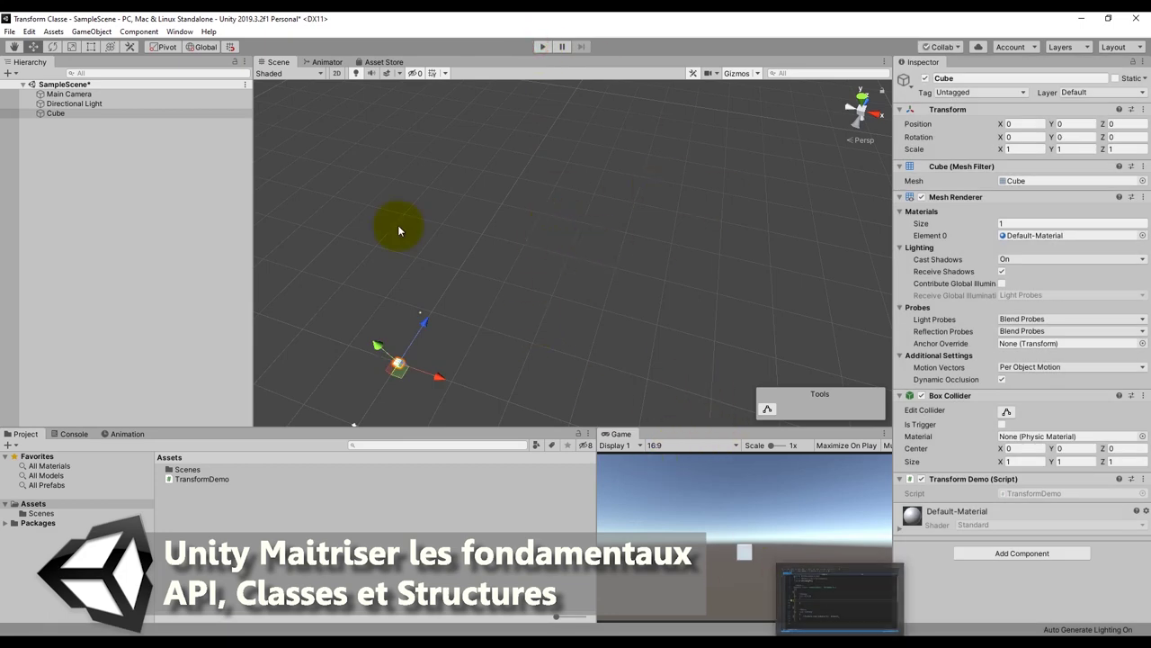
pyautogui.doubleClick(69, 115)
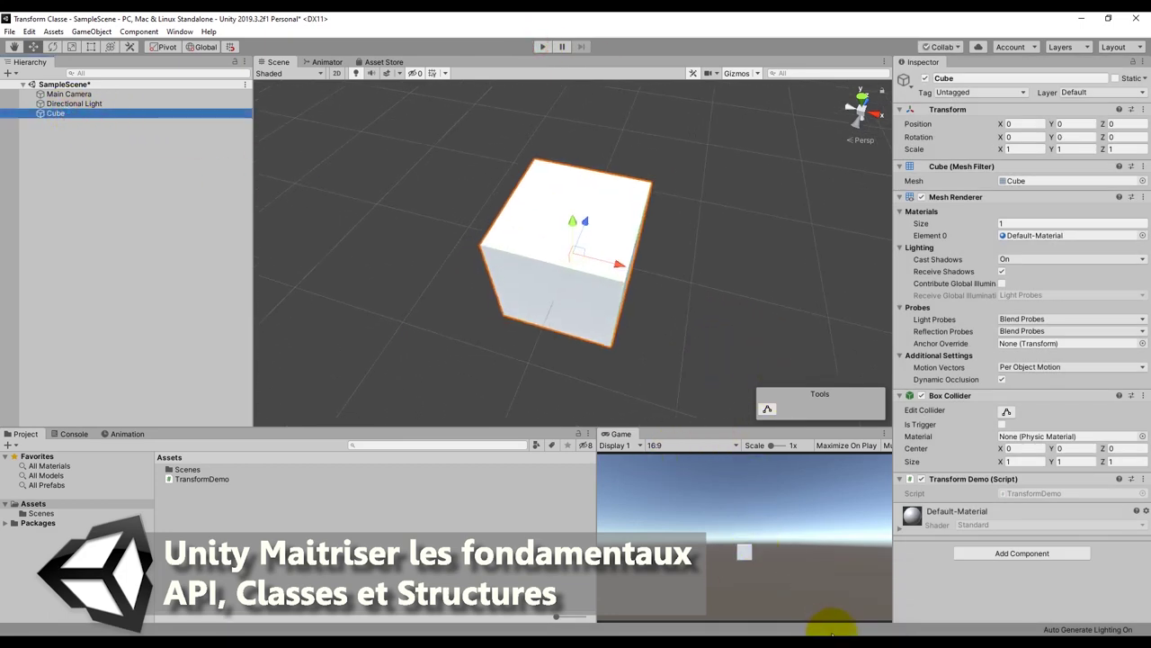
# Bring the TransformDemo script forward, then select Vector3.zero to check its position.
pyautogui.click(829, 630)
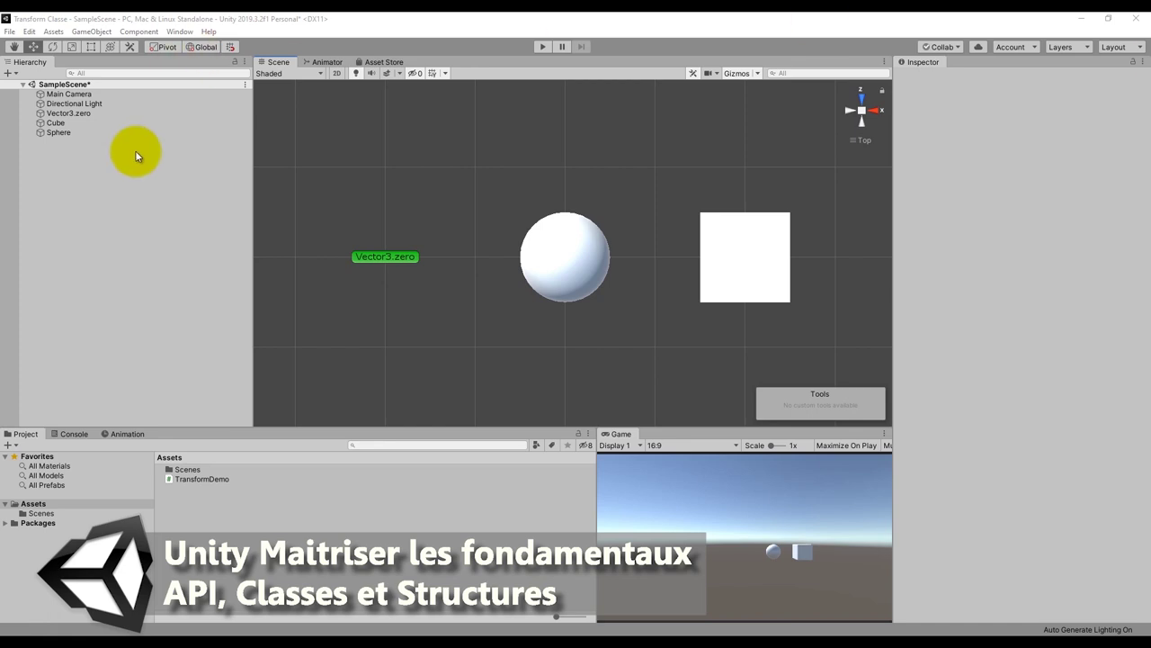
pyautogui.click(74, 113)
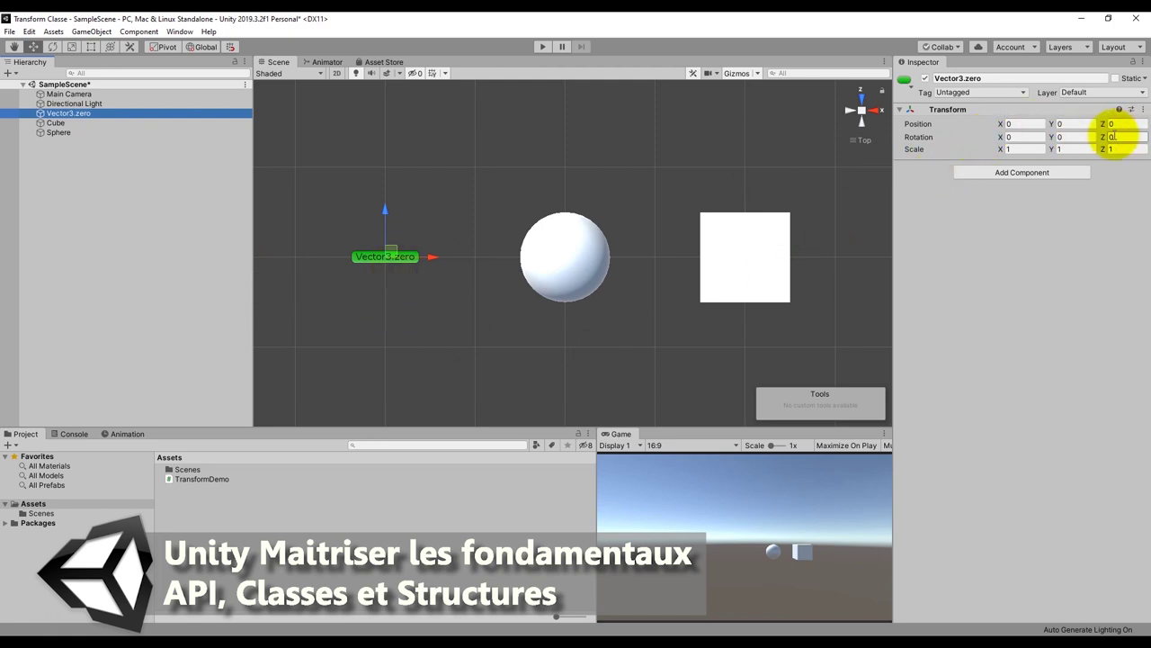
pyautogui.click(55, 123)
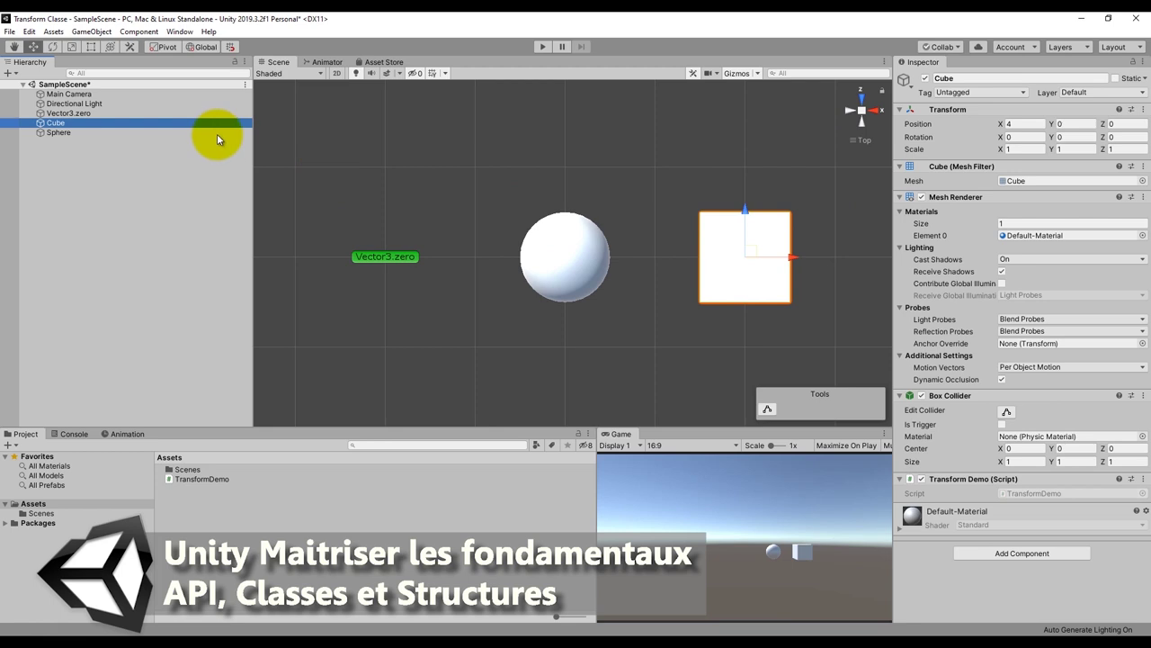
pyautogui.click(54, 132)
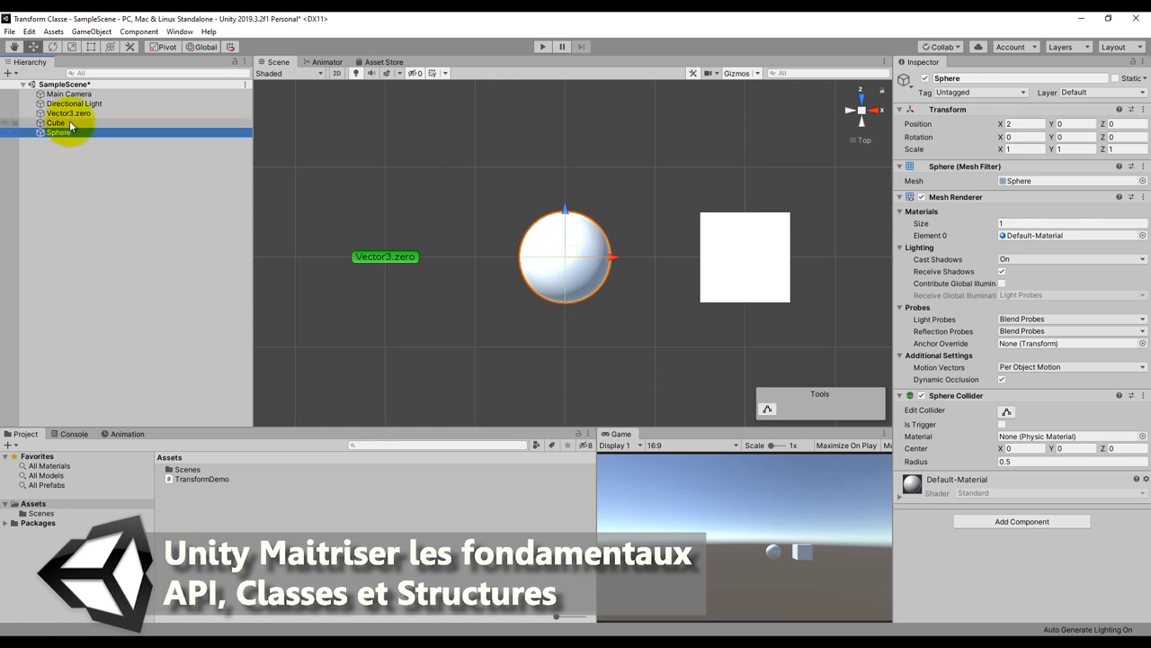
pyautogui.moveTo(62, 122); pyautogui.dragTo(77, 138)
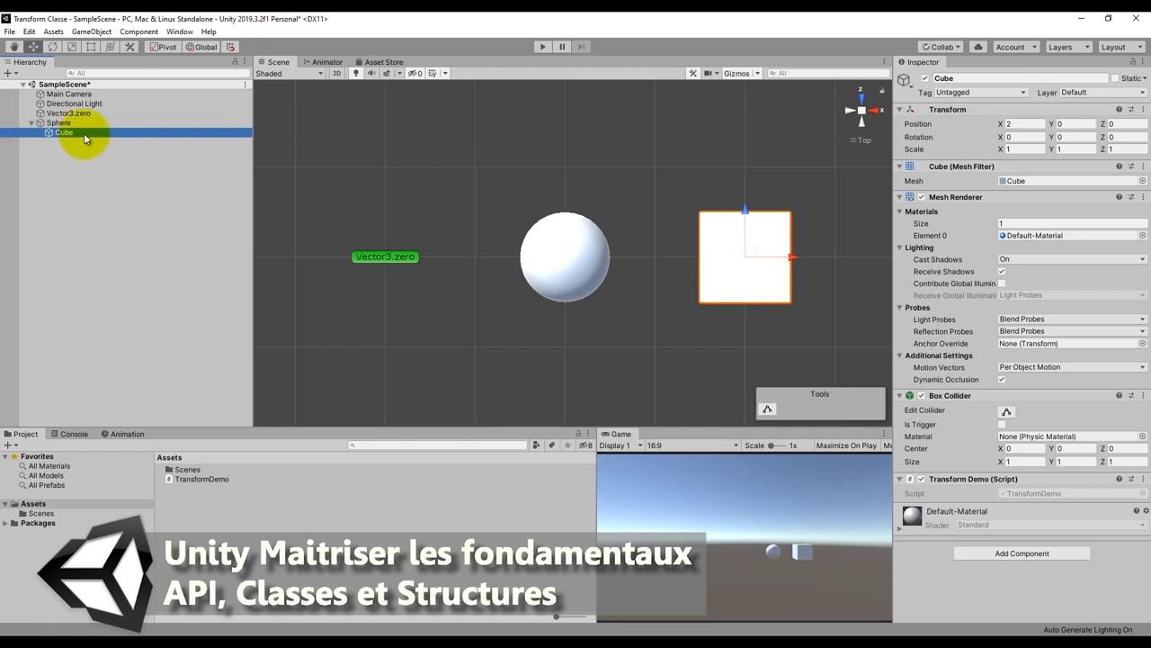
# Confirm the Sphere sits at X 2 and its child Cube reads local position 2, 0, 0.
pyautogui.click(31, 123)
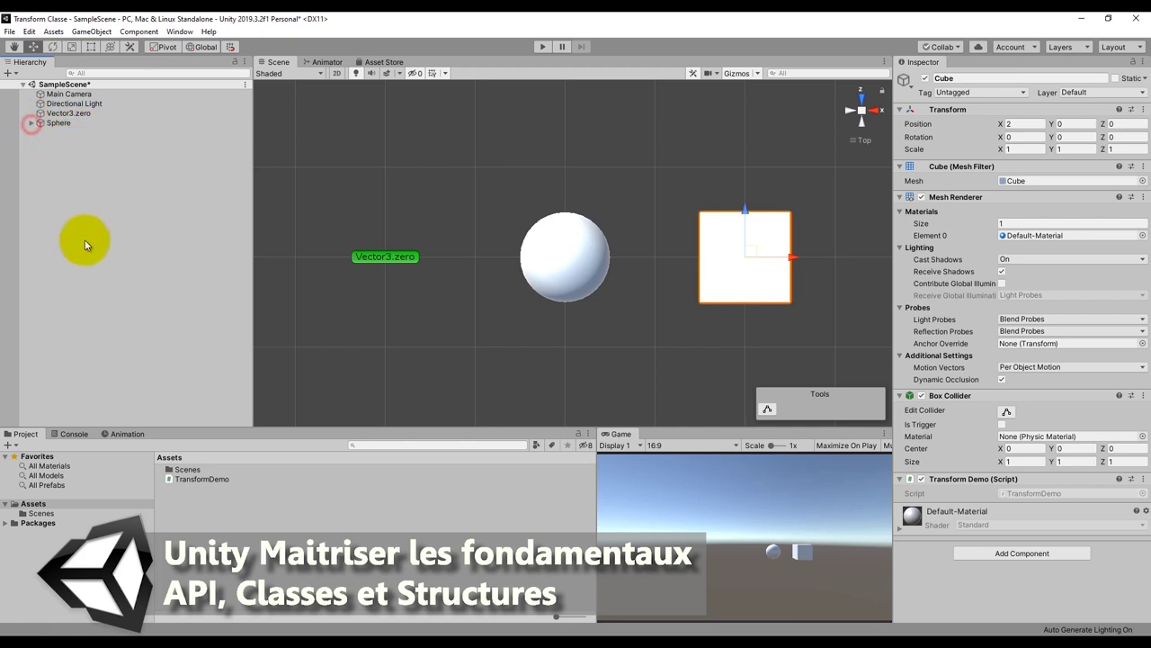
pyautogui.click(31, 122)
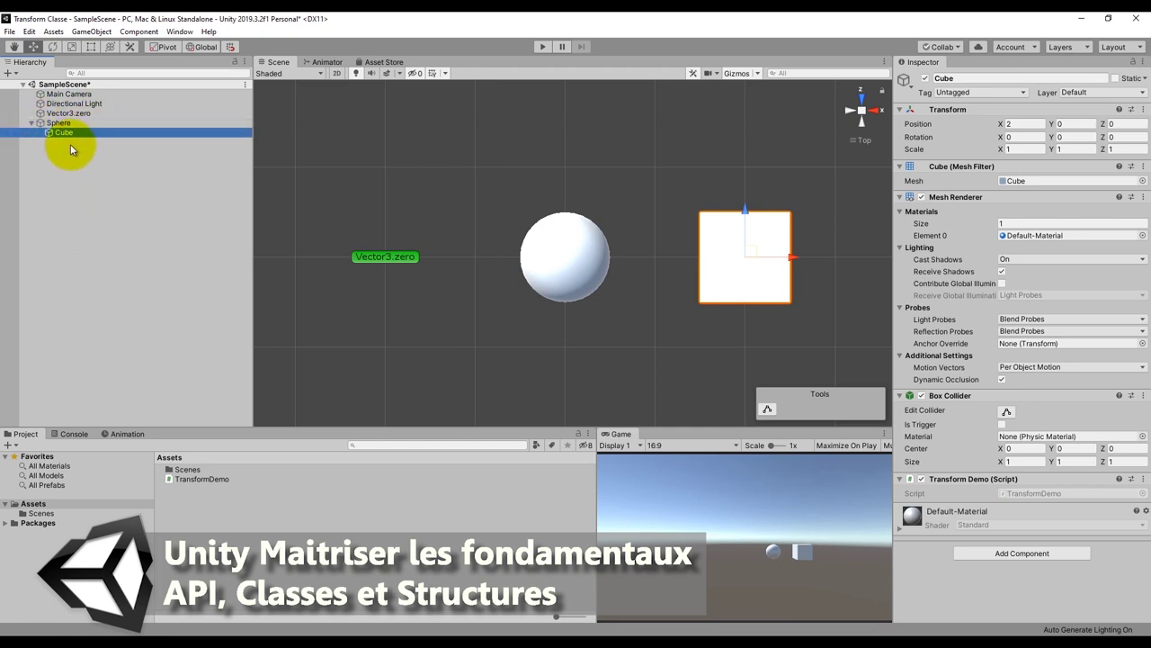
pyautogui.click(68, 123)
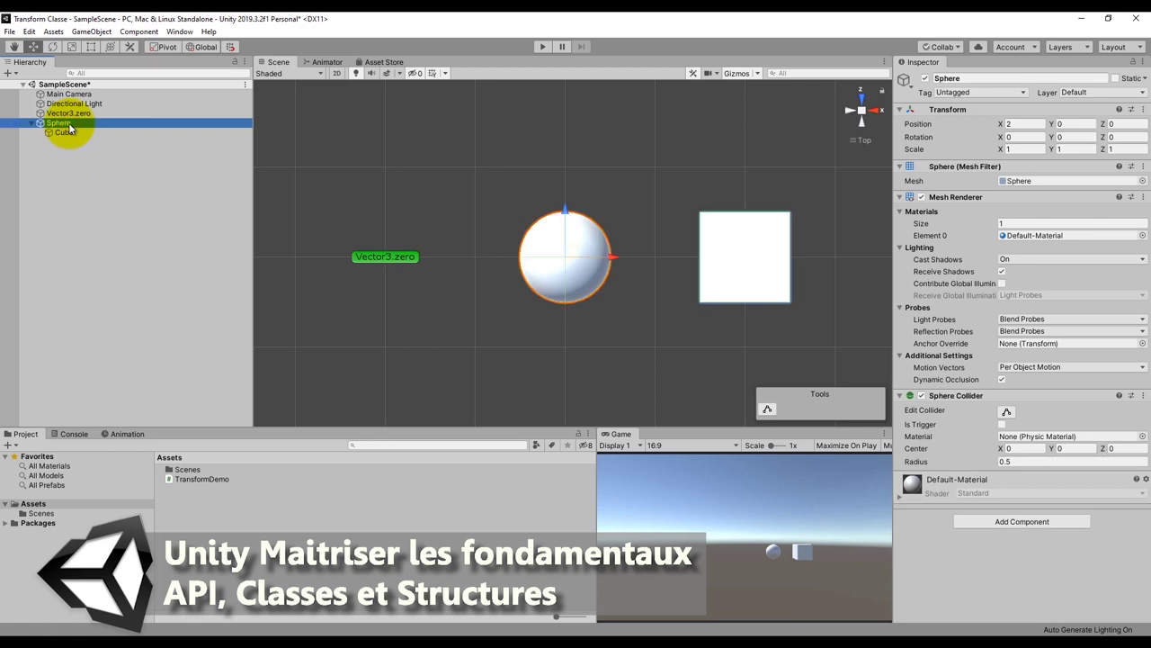
pyautogui.click(1014, 123)
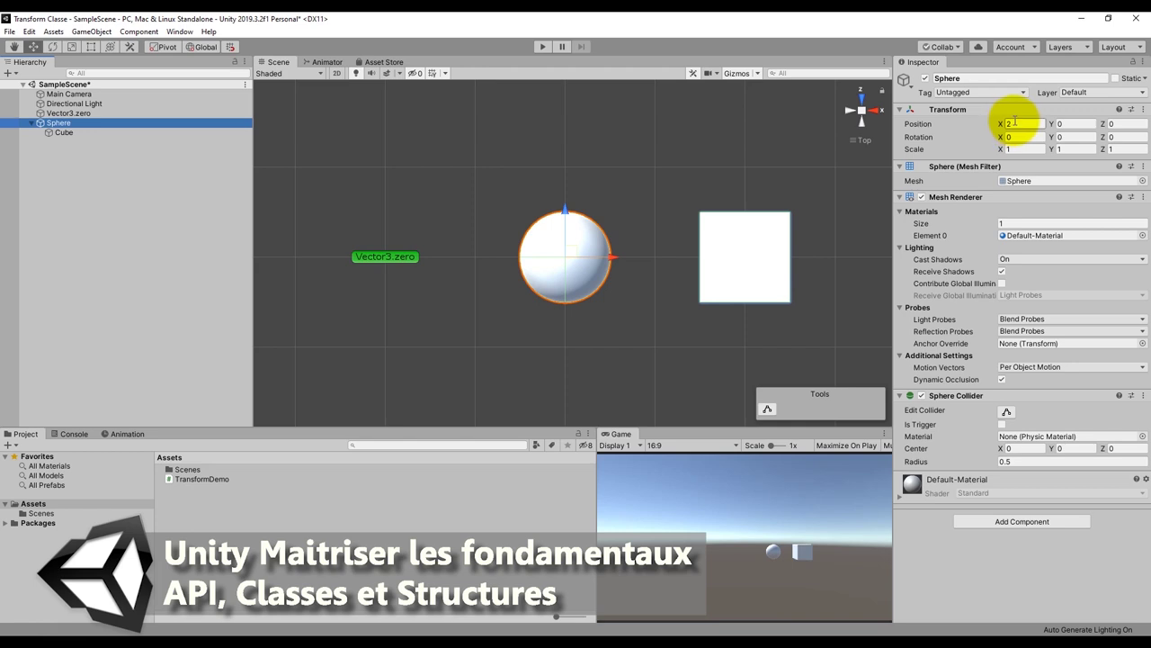
pyautogui.press('Tab')
pyautogui.press('Tab')
pyautogui.press('Tab')
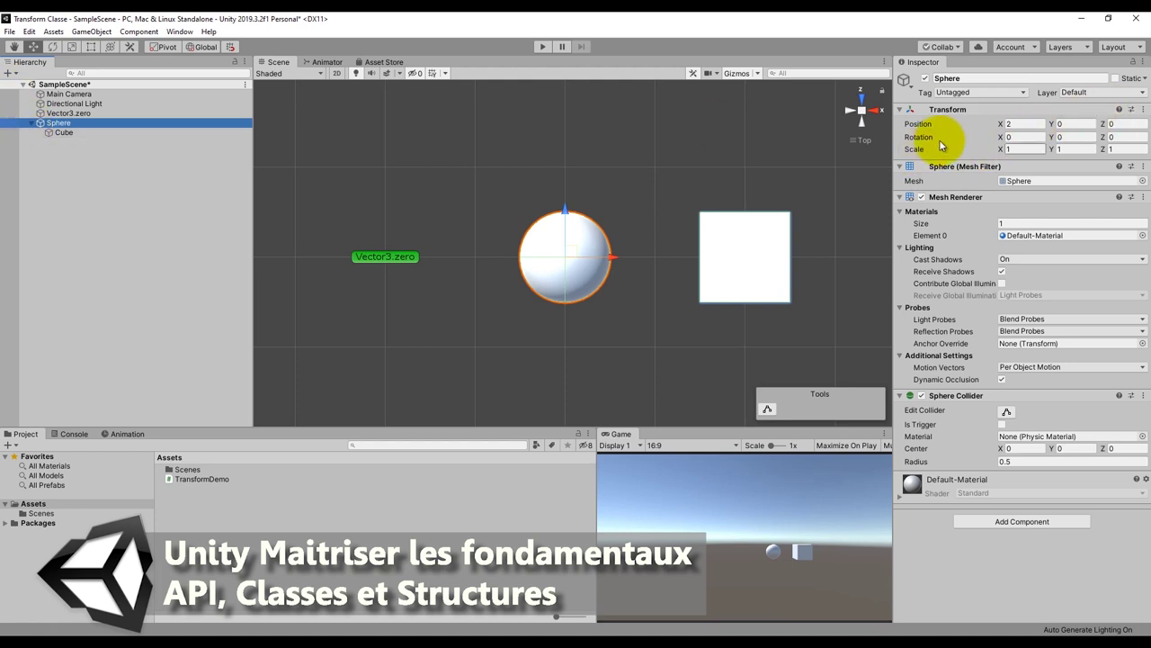
pyautogui.click(73, 134)
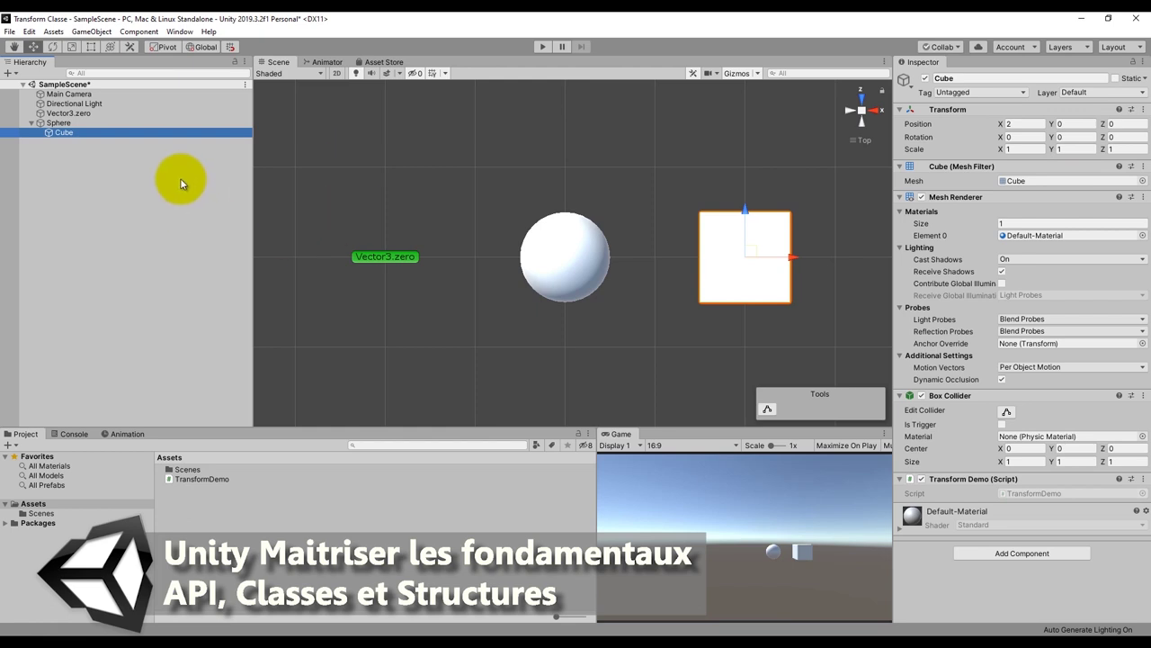
pyautogui.click(97, 123)
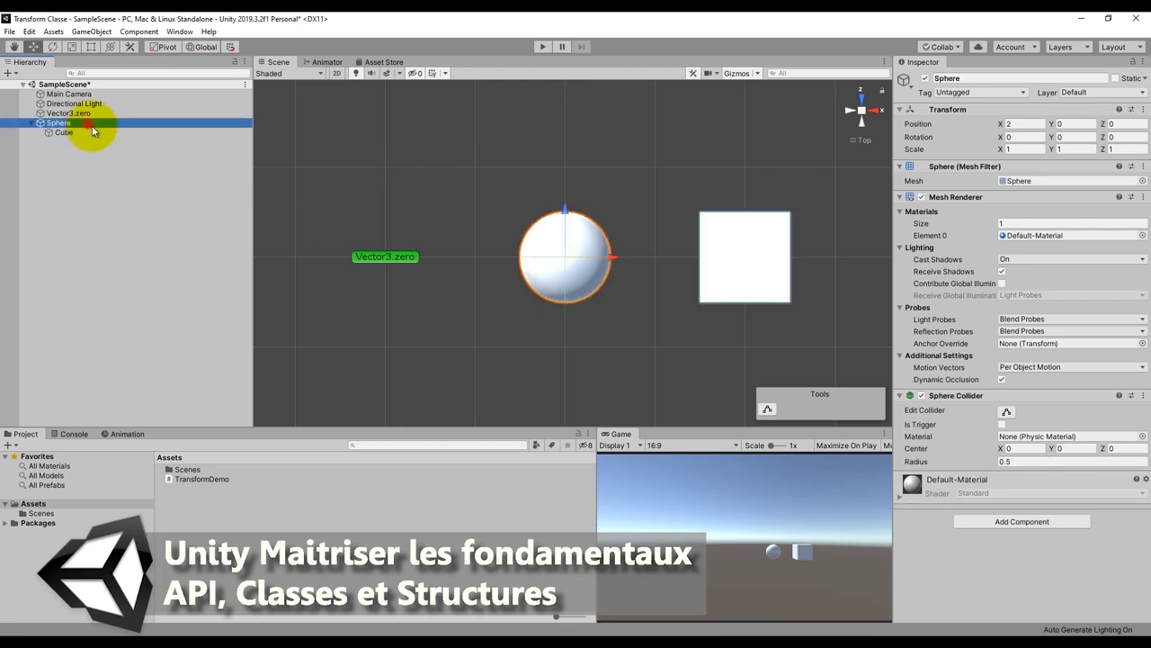
# Set the Sphere's Z position to 1 and check the child Cube's values.
pyautogui.moveTo(564, 211)
pyautogui.mouseDown()
pyautogui.moveTo(552, 246)
pyautogui.moveTo(571, 126)
pyautogui.mouseUp()
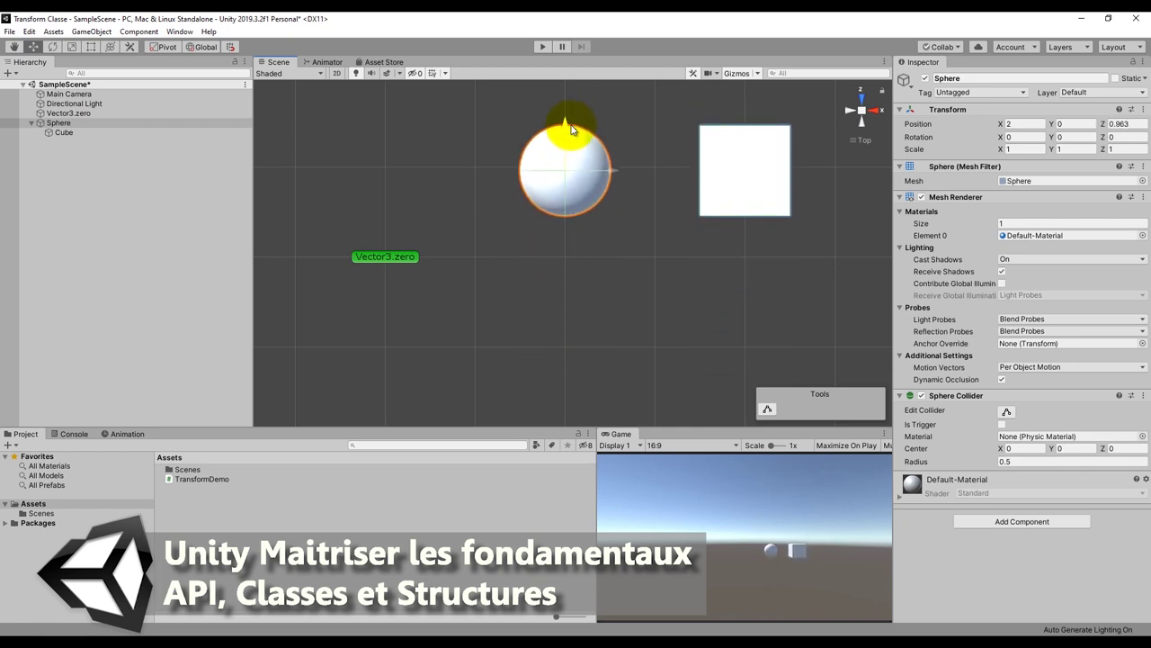
pyautogui.click(1136, 123)
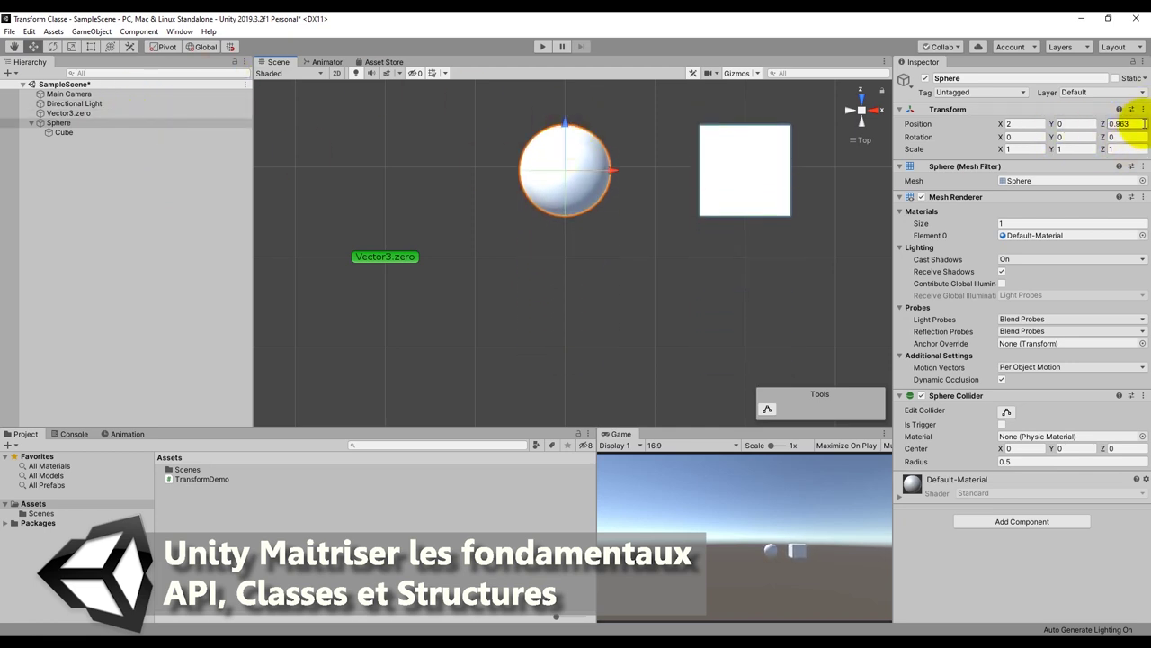
pyautogui.write('1')
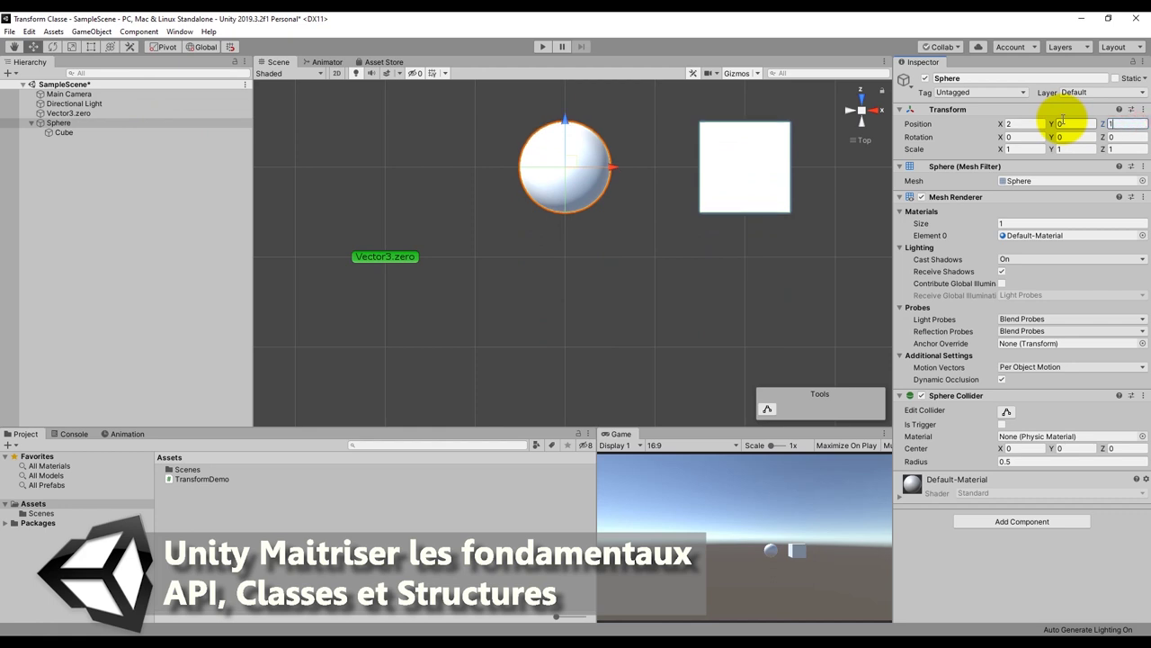
pyautogui.click(76, 132)
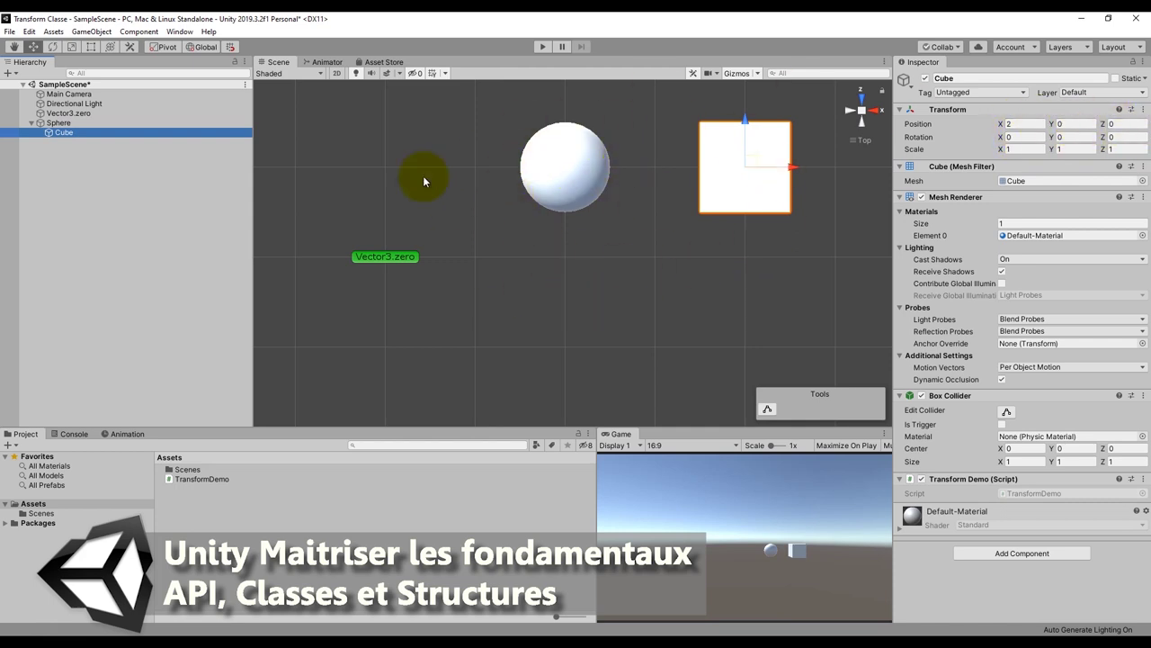
# Drag the Sphere down and back up along Z, confirming the Cube still reads 2, 0, 0.
pyautogui.click(578, 170)
pyautogui.moveTo(563, 122)
pyautogui.mouseDown()
pyautogui.moveTo(558, 288)
pyautogui.moveTo(528, 222)
pyautogui.moveTo(588, 267)
pyautogui.moveTo(691, 274)
pyautogui.mouseUp()
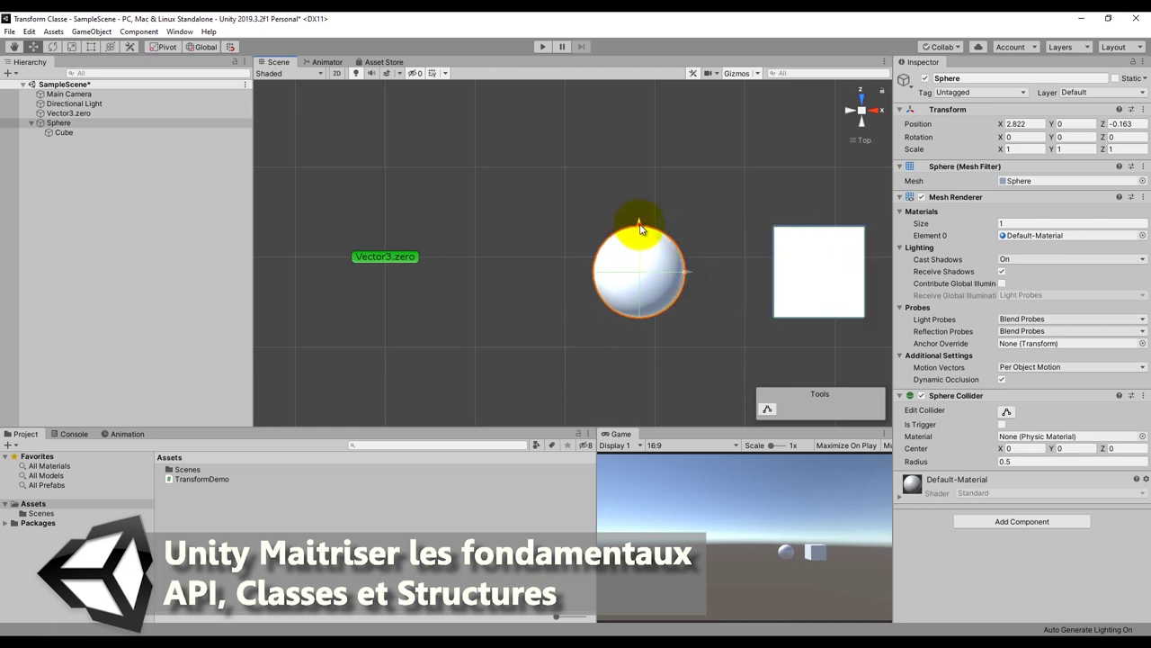
pyautogui.moveTo(629, 231); pyautogui.dragTo(531, 136)
pyautogui.click(80, 139)
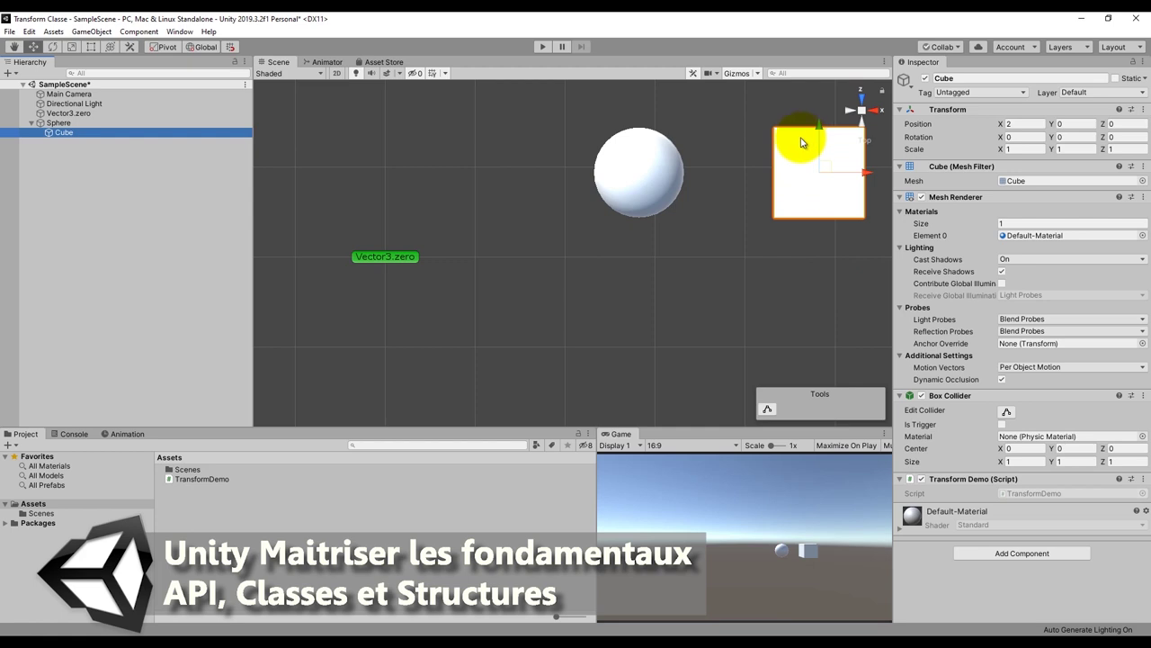
# Set the Cube's Y position to 1 and its Z position to -1.
pyautogui.click(1070, 124)
pyautogui.write('1')
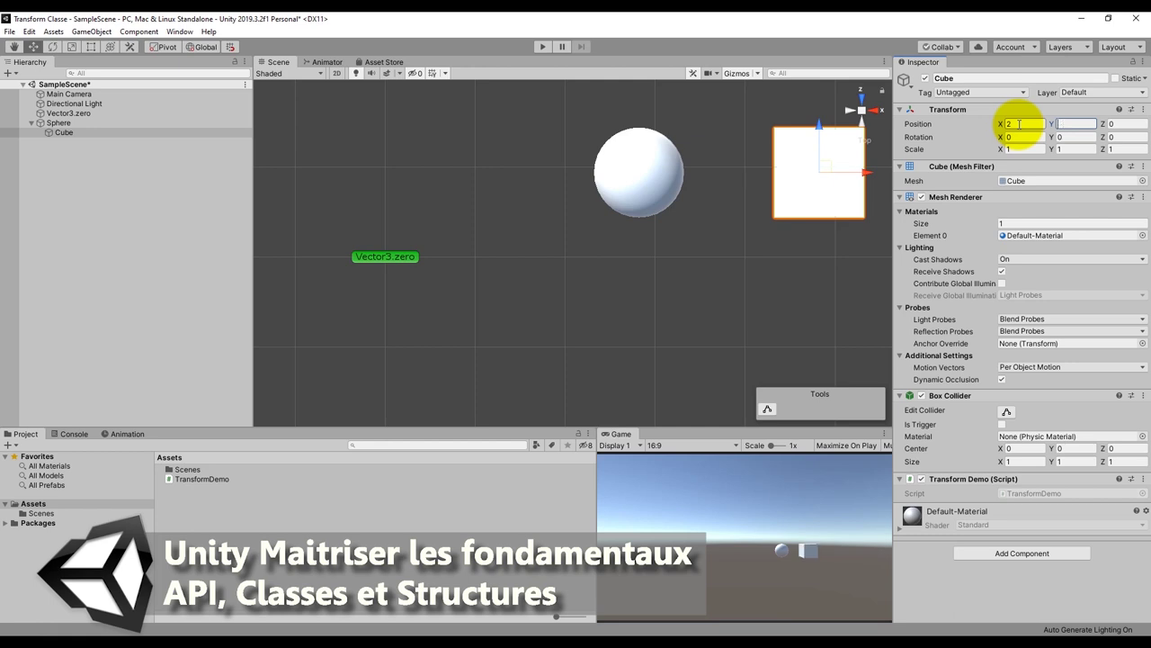
pyautogui.press('Tab')
pyautogui.write('1')
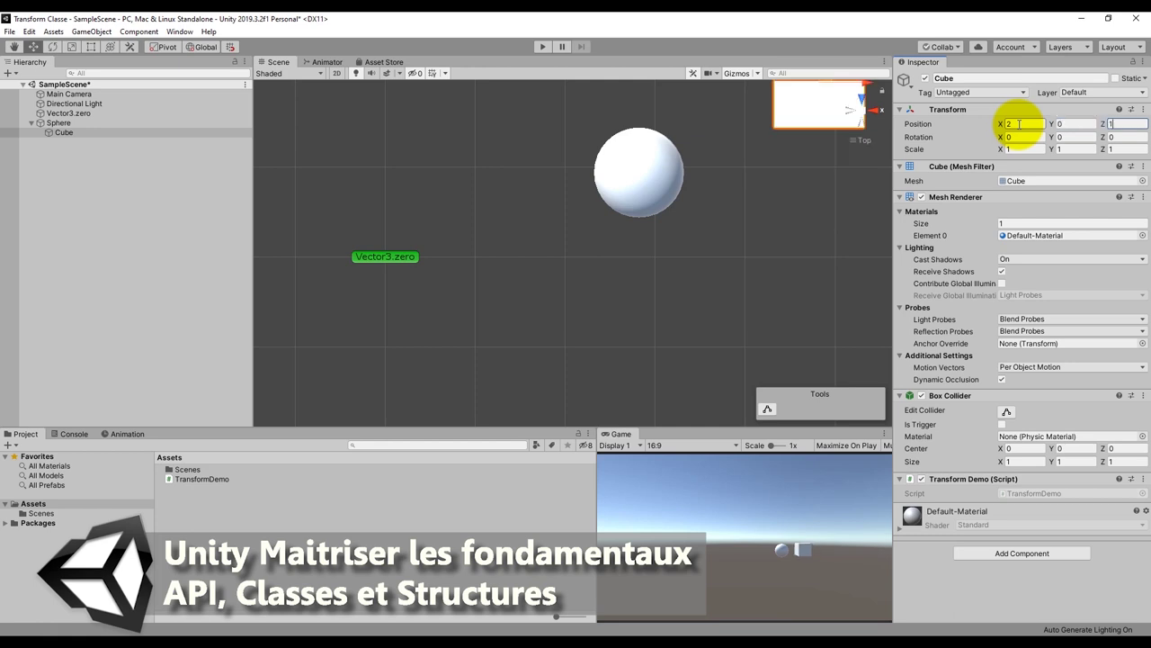
pyautogui.click(1122, 124)
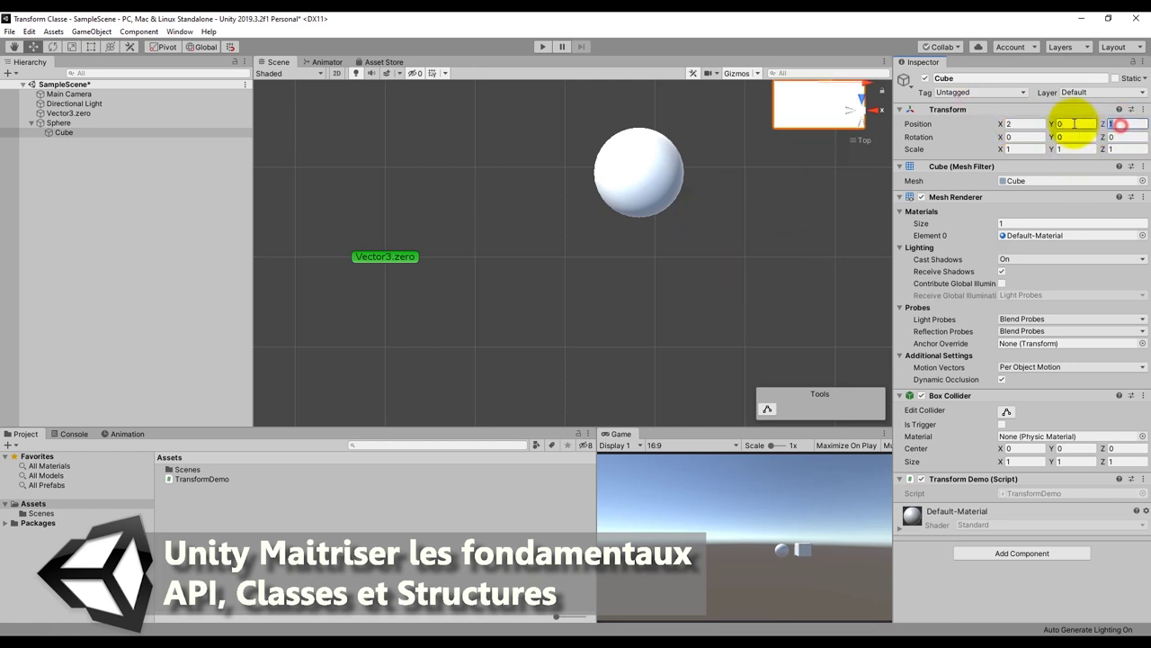
pyautogui.write('-1')
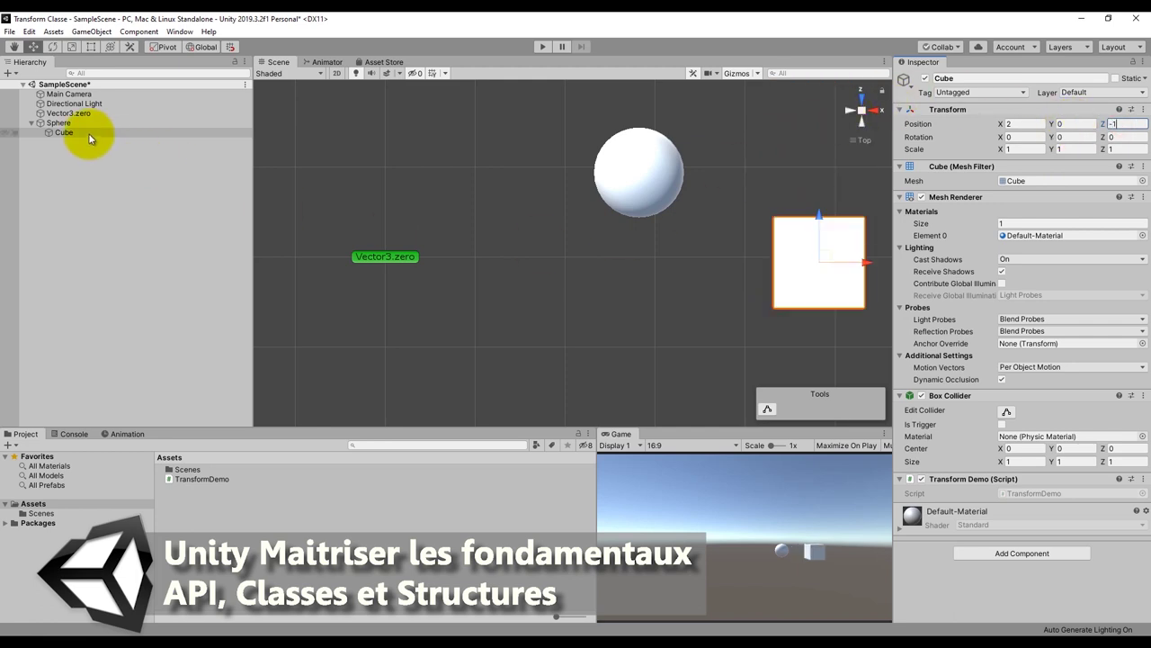
# Nudge the Sphere upward, then reset the Cube's Z position to 0.
pyautogui.click(90, 122)
pyautogui.moveTo(640, 125)
pyautogui.mouseDown()
pyautogui.moveTo(628, 95)
pyautogui.moveTo(619, 123)
pyautogui.mouseUp()
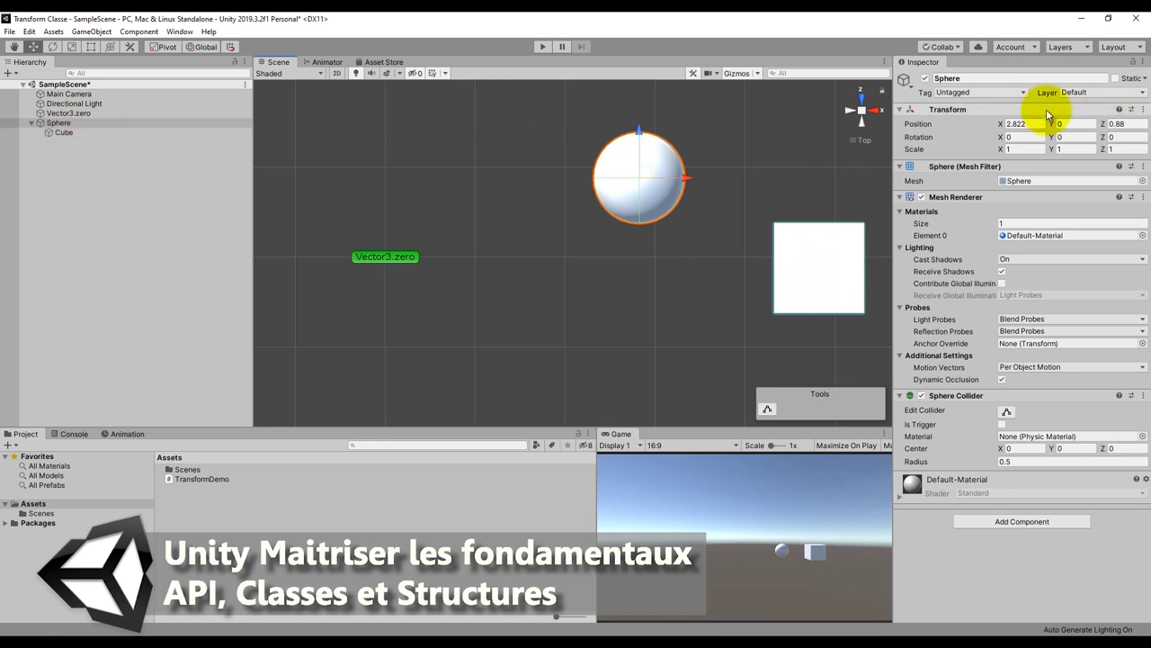
pyautogui.click(82, 132)
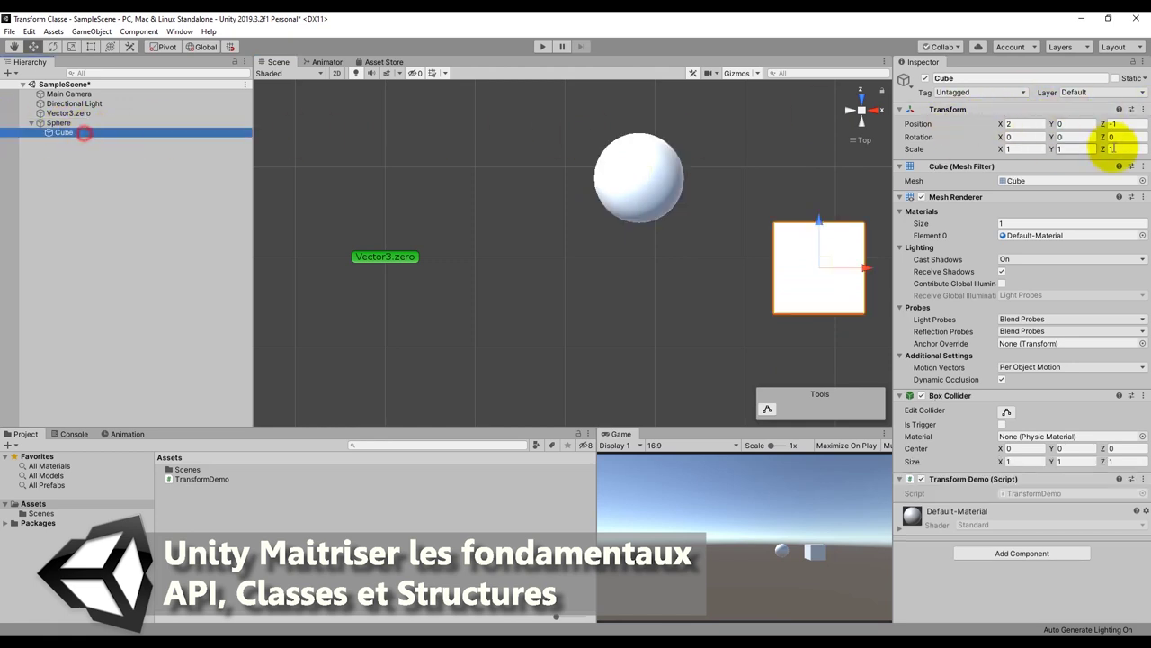
pyautogui.click(1120, 124)
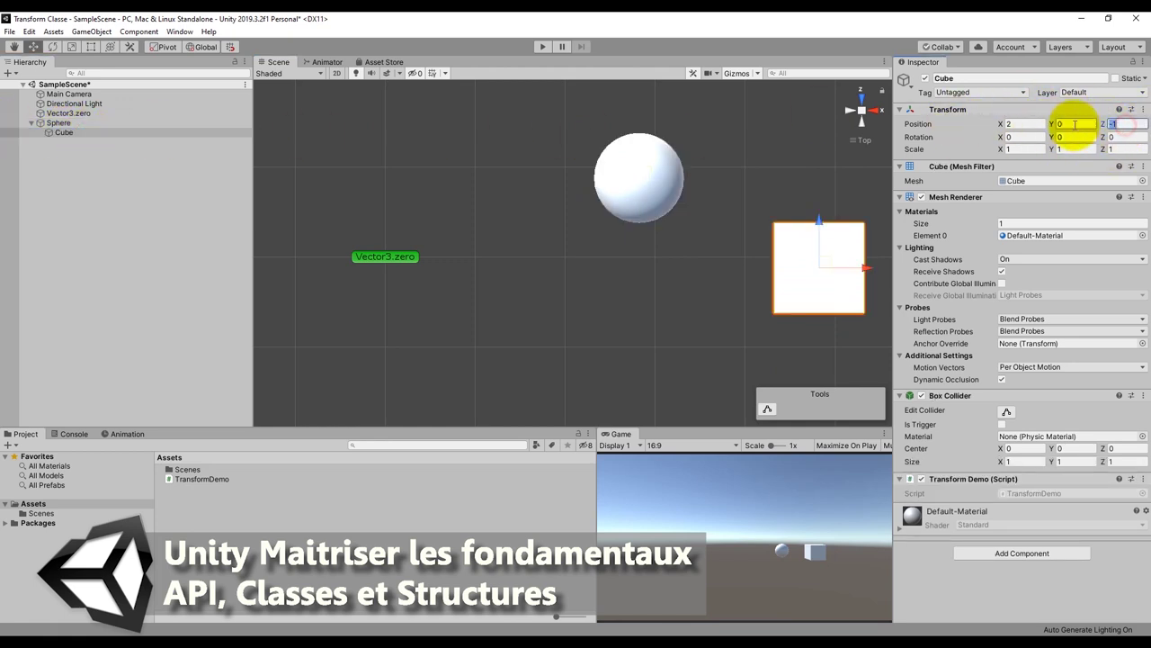
pyautogui.write('0')
# Return the Sphere to 2, 0, 0 and move the Cube to the Hierarchy root at X 4.
pyautogui.click(65, 124)
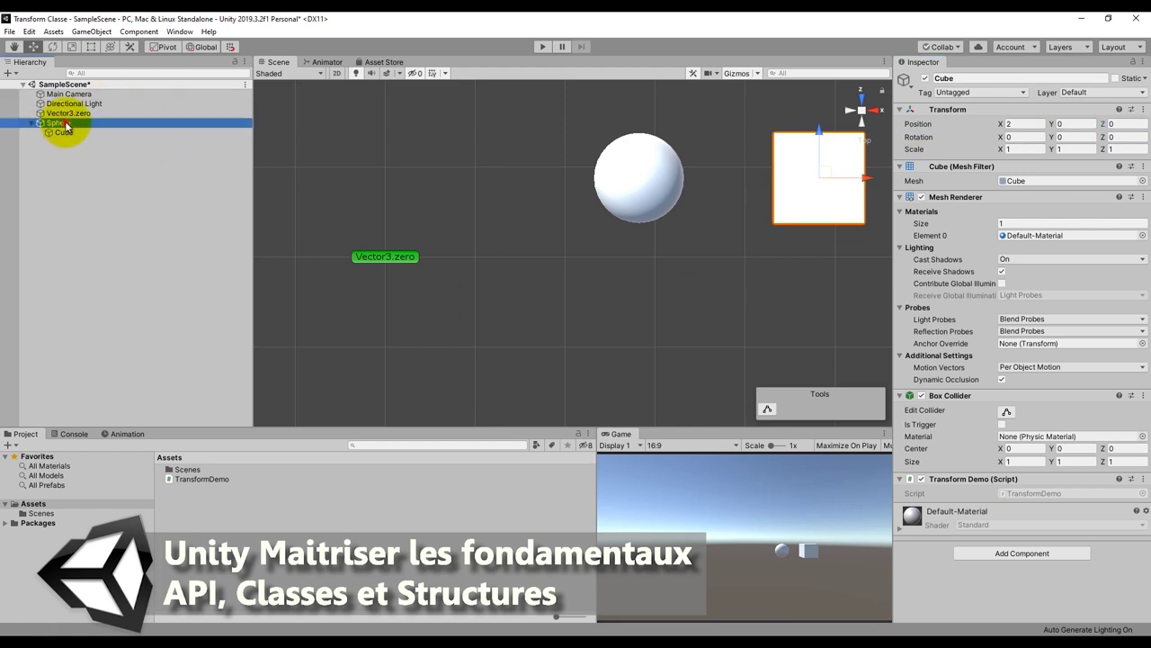
pyautogui.click(1028, 124)
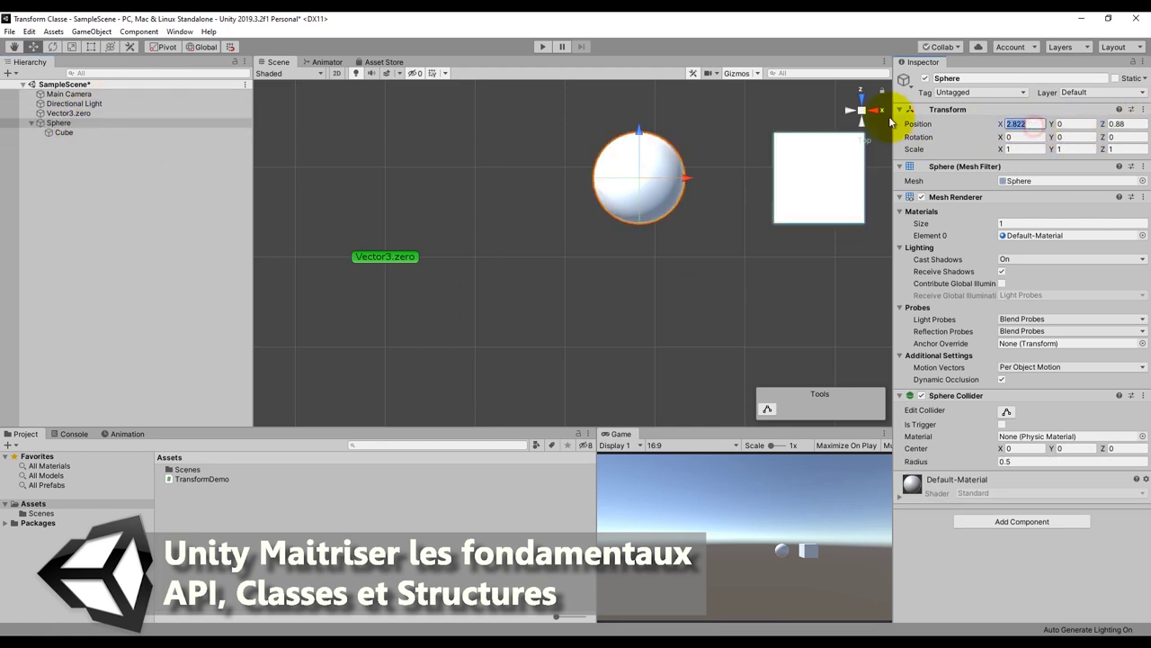
pyautogui.write('2')
pyautogui.click(1123, 123)
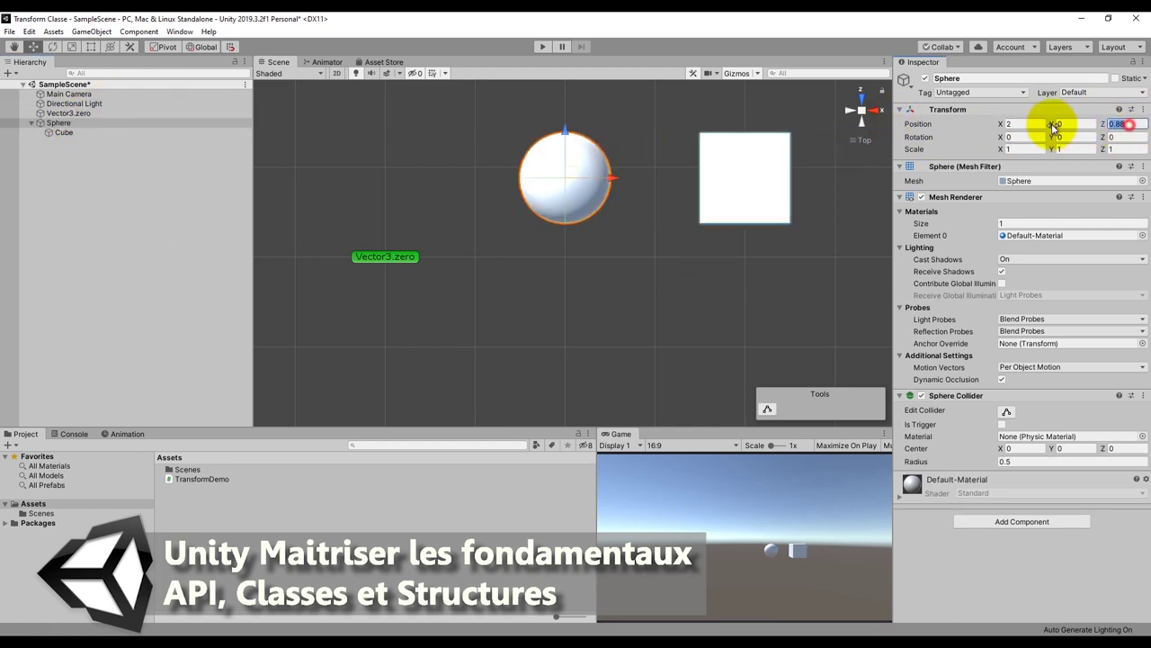
pyautogui.write('0')
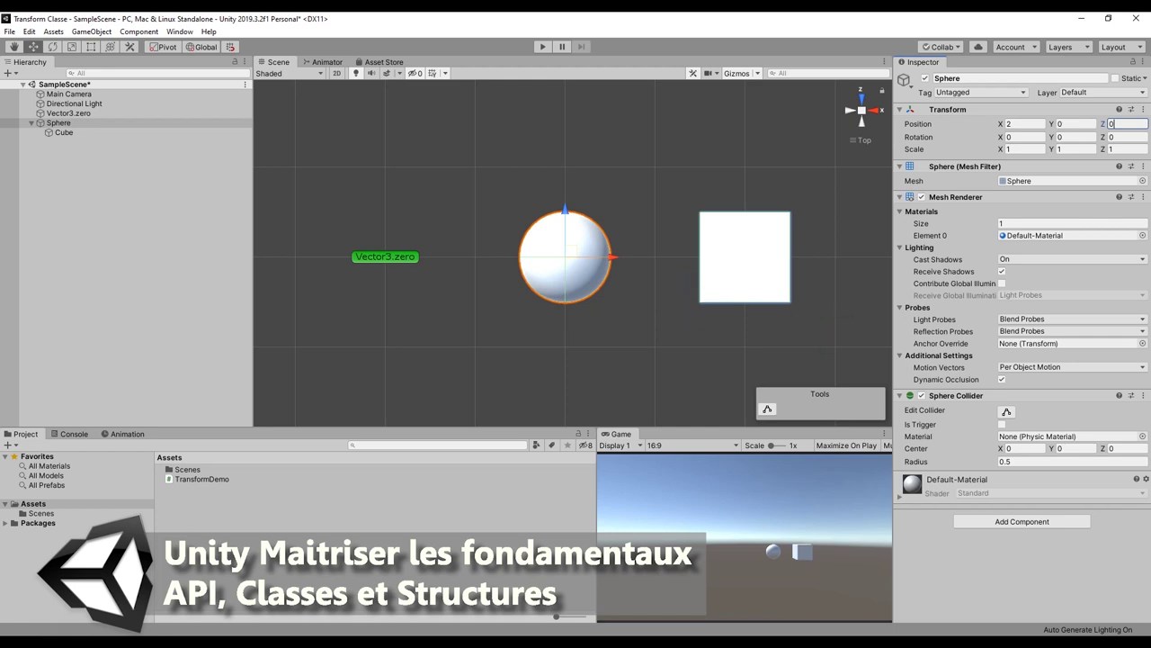
pyautogui.click(77, 125)
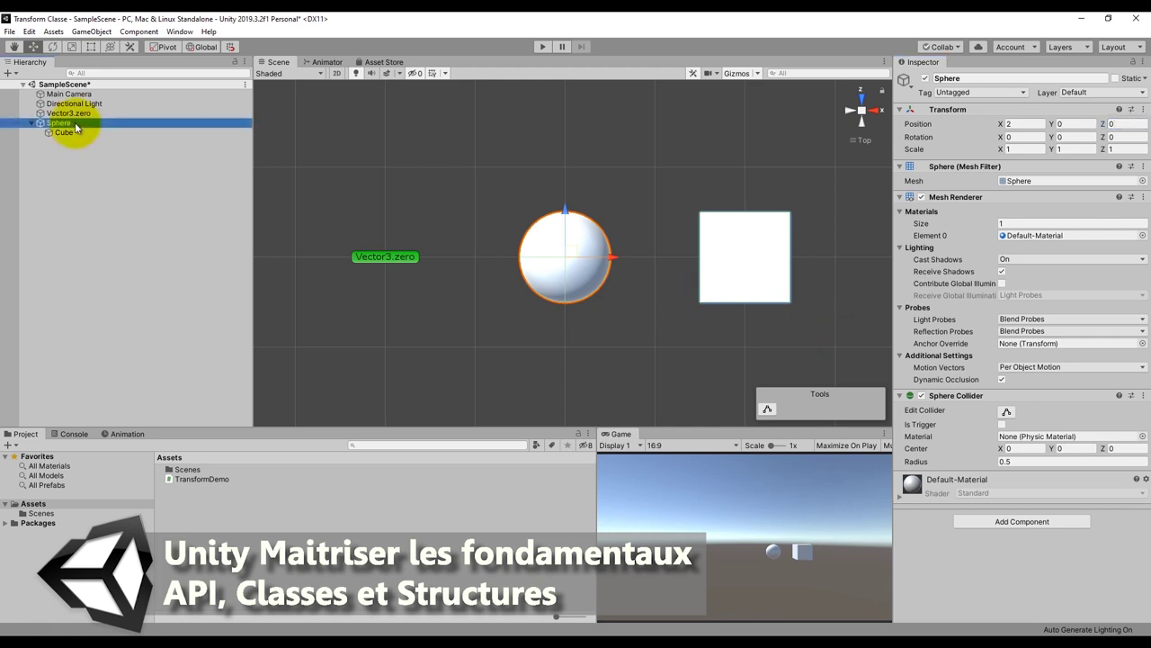
pyautogui.moveTo(74, 133); pyautogui.dragTo(81, 162)
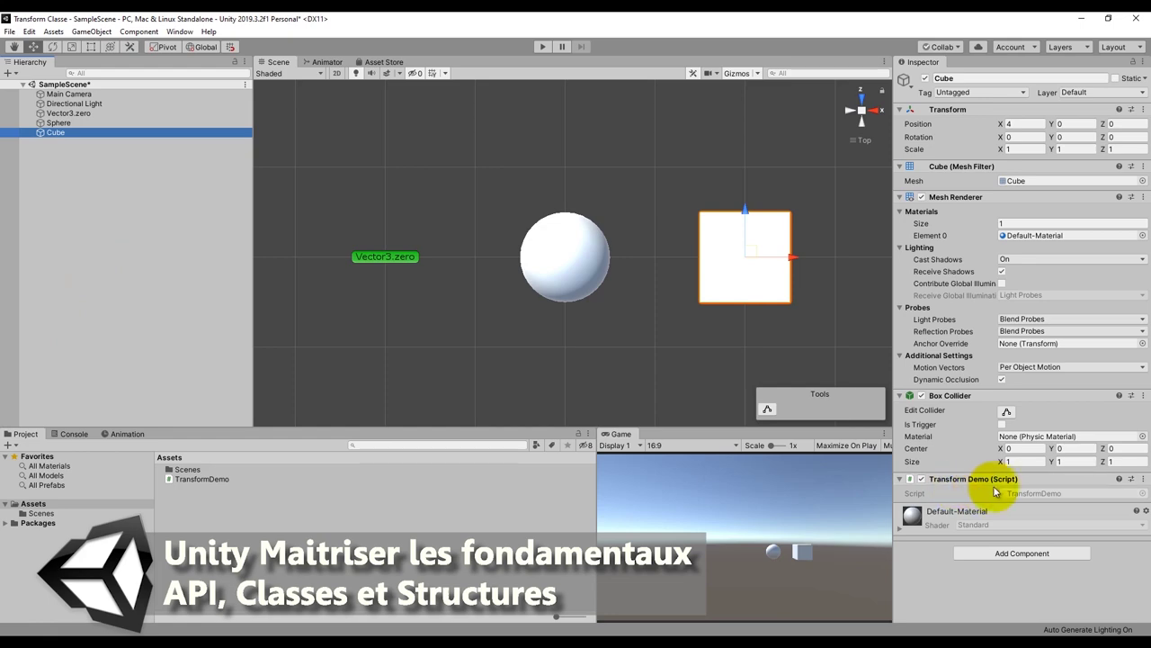
pyautogui.doubleClick(1027, 495)
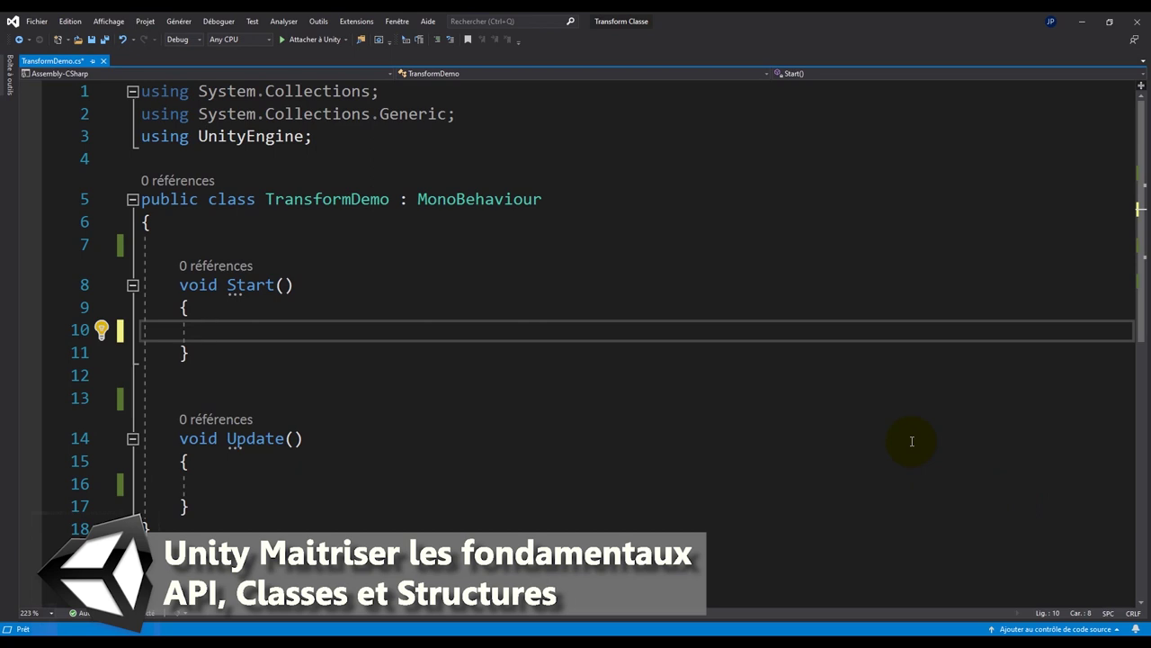
# Add the field 'public GameObject Parent;' above Start() in TransformDemo.cs and save.
pyautogui.click(226, 246)
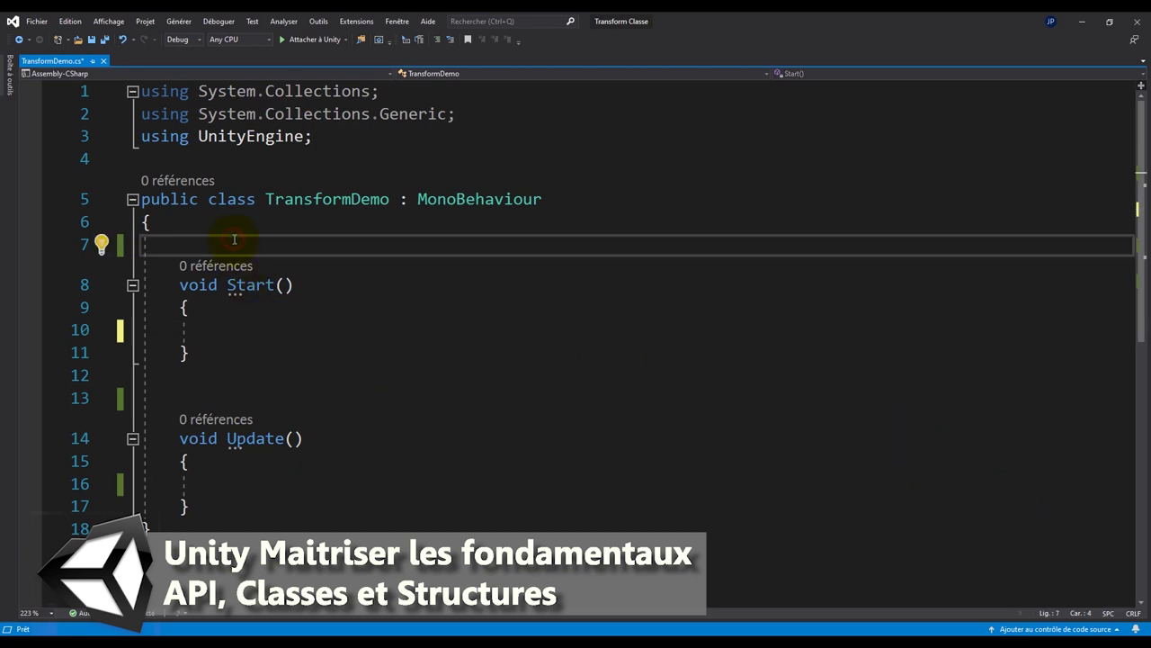
pyautogui.press('Return')
pyautogui.click(234, 239)
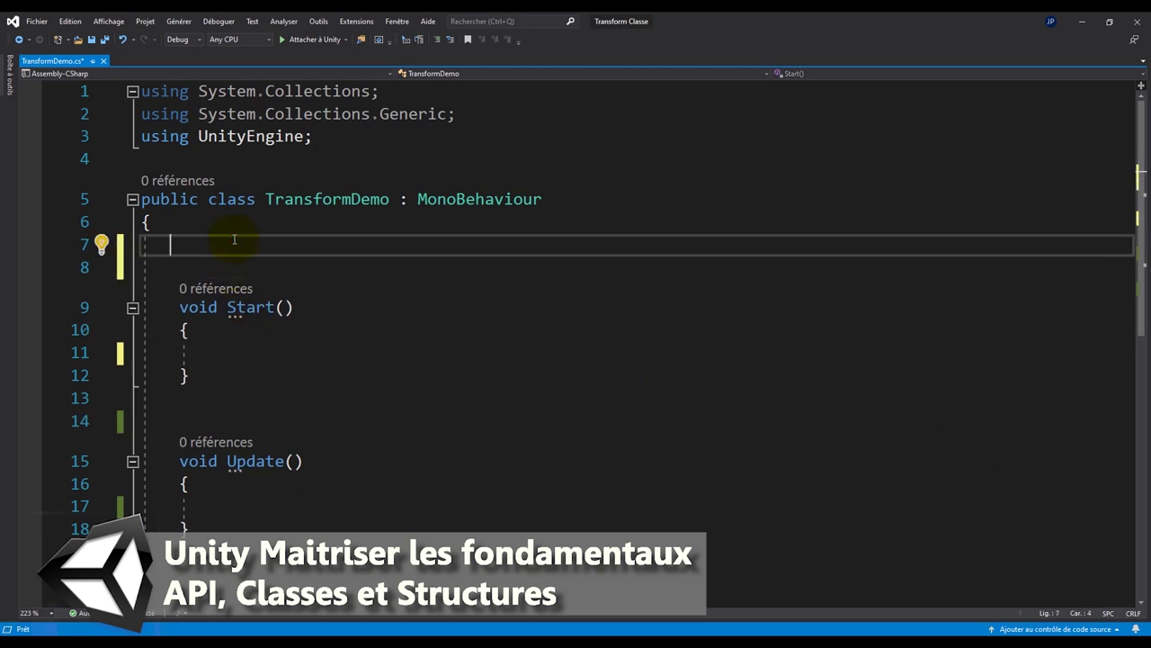
pyautogui.write('public ')
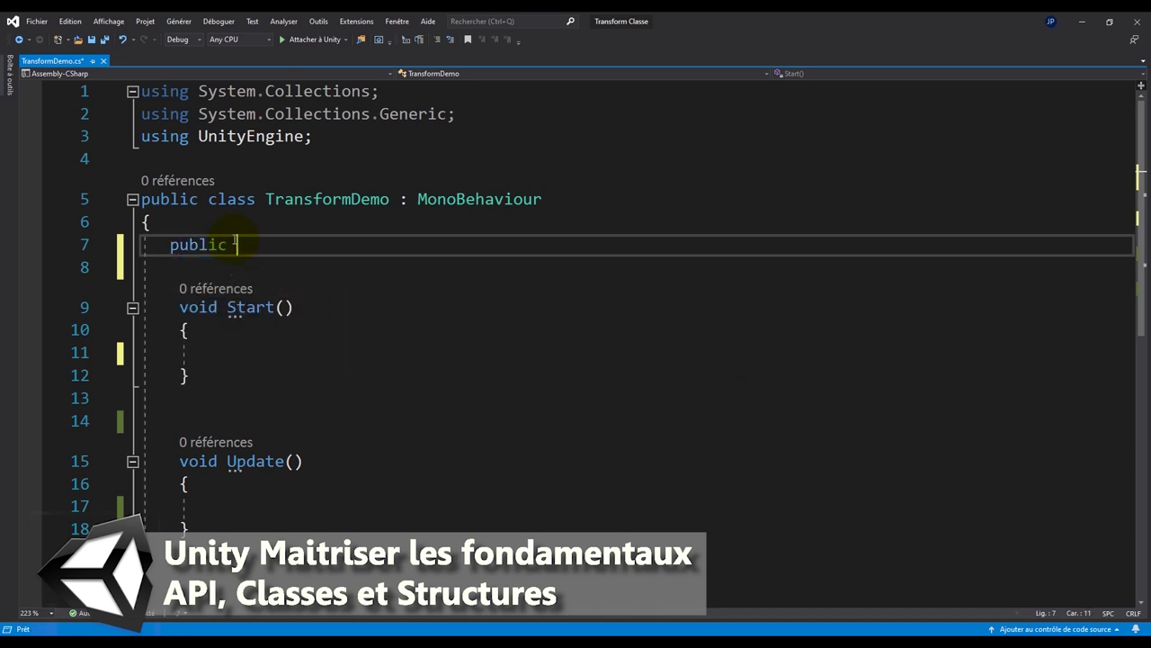
pyautogui.write('GameObject')
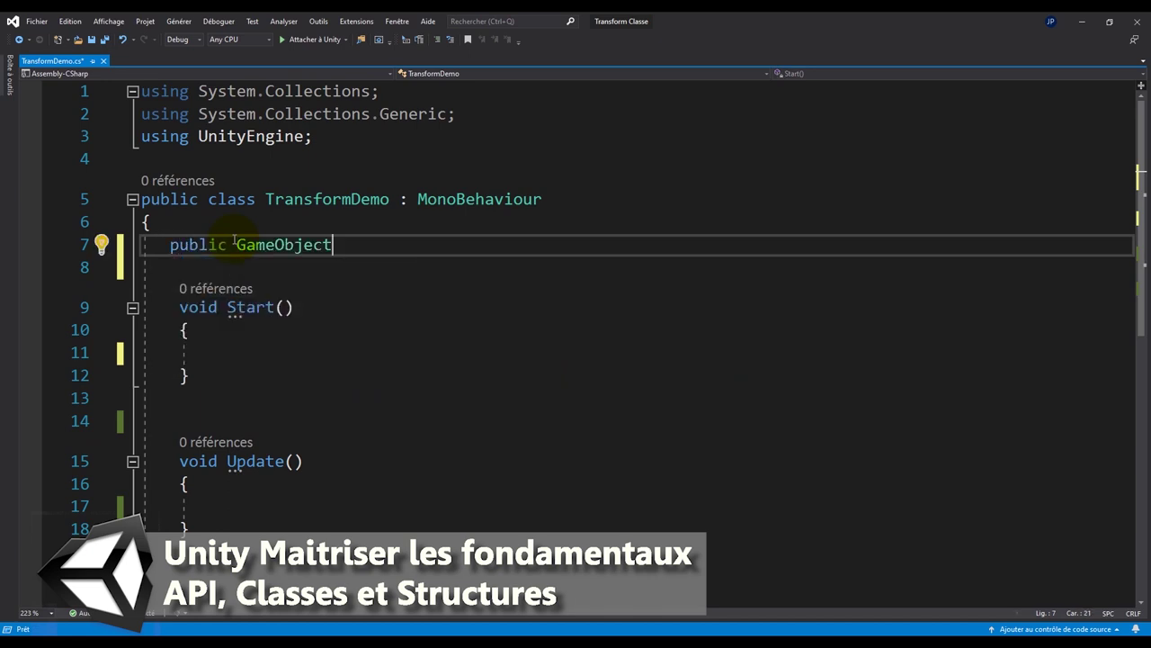
pyautogui.write(' Parent')
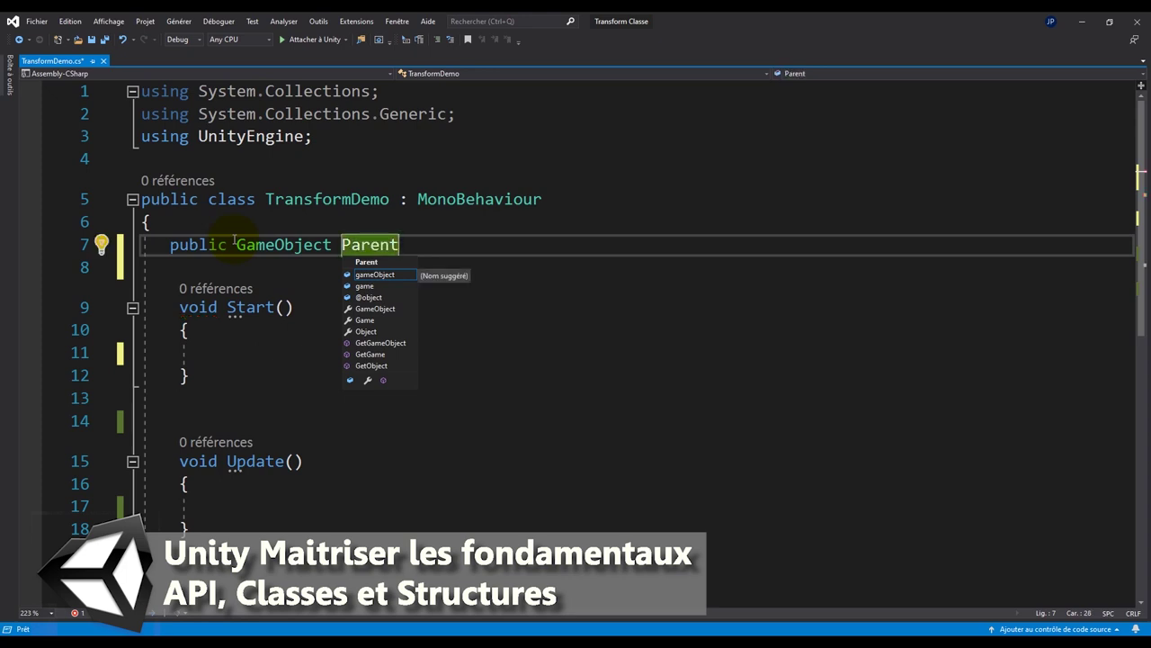
pyautogui.write(';')
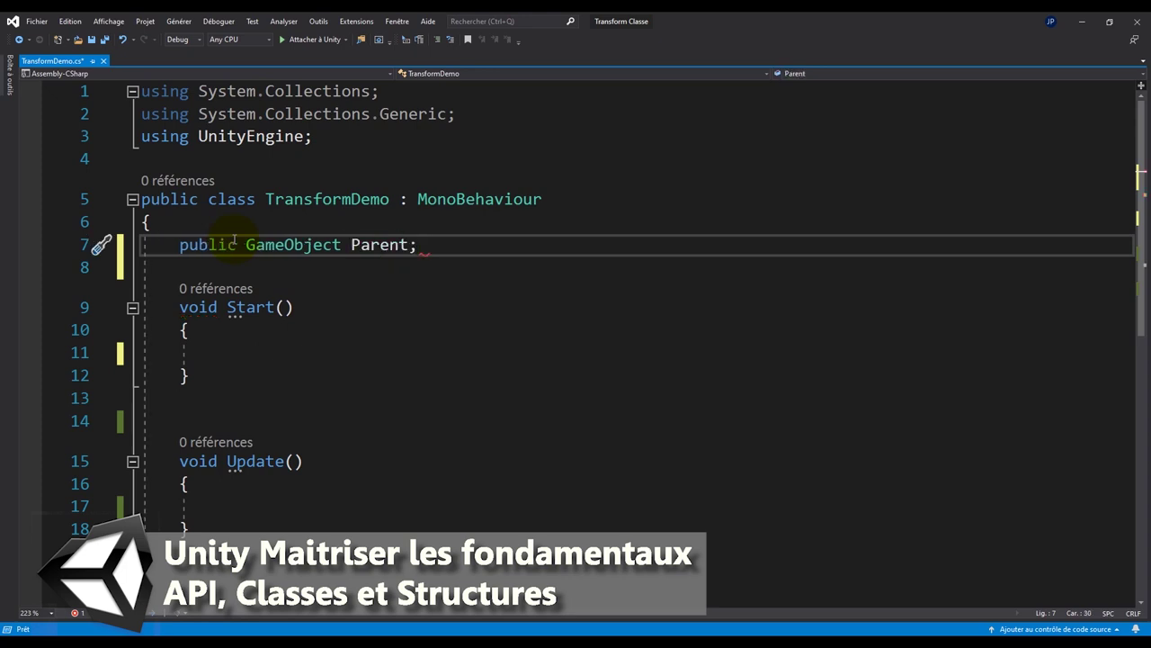
pyautogui.click(469, 325)
pyautogui.hotkey('ctrl', 's')
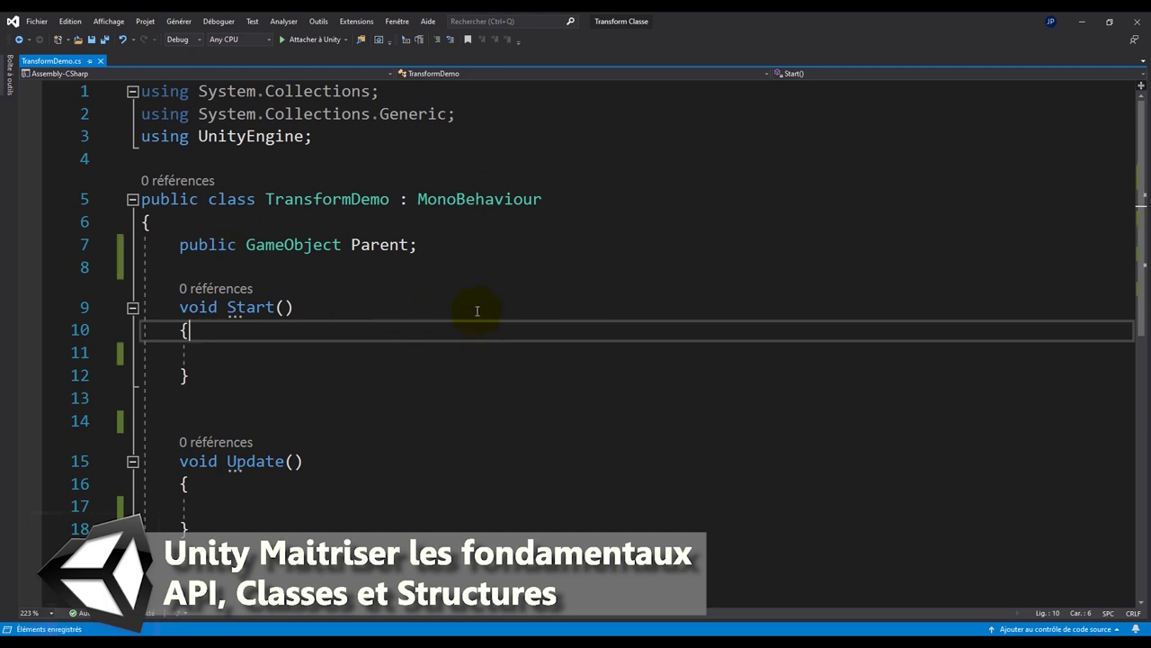
pyautogui.hotkey('alt', 'Tab')
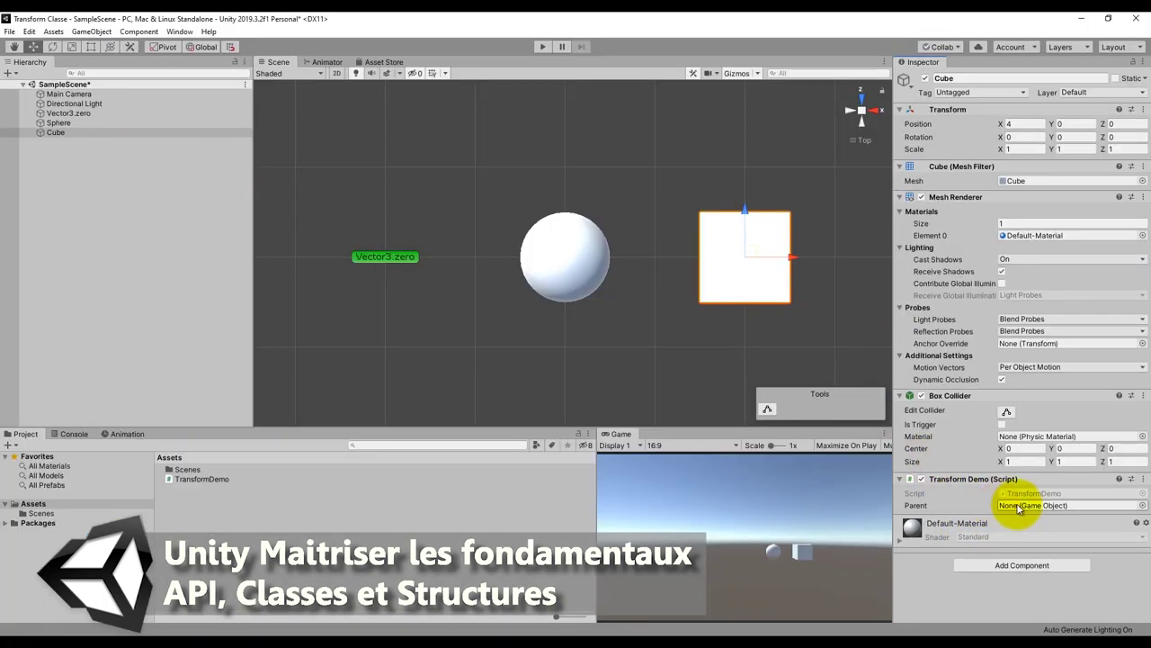
# Assign the Sphere to the Parent slot of the Cube's Transform Demo component.
pyautogui.moveTo(54, 123)
pyautogui.mouseDown()
pyautogui.moveTo(637, 328)
pyautogui.moveTo(1034, 505)
pyautogui.mouseUp()
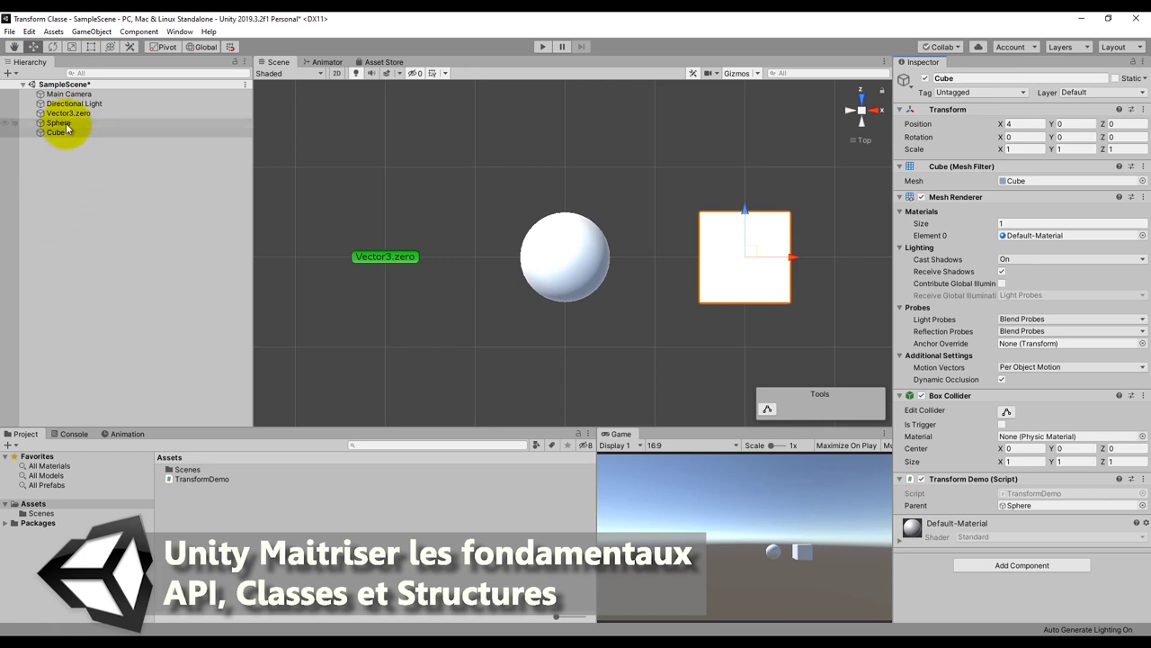
pyautogui.doubleClick(1043, 493)
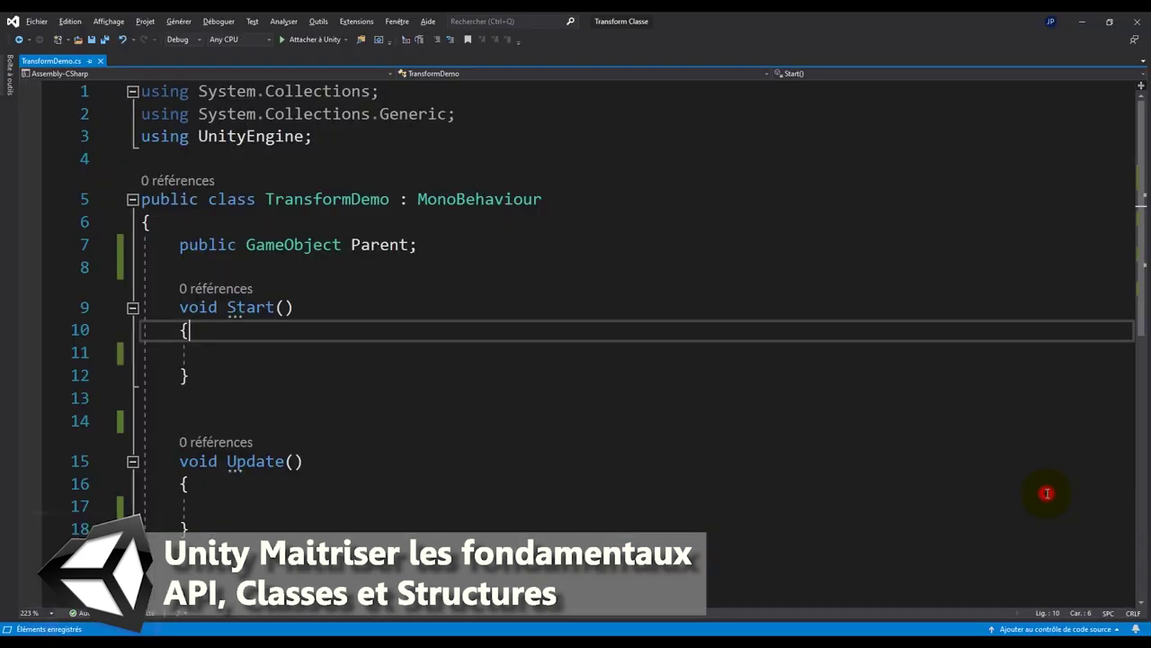
# Write transform.SetParent(Parent.transform); on line 11 inside Start() and save the script.
pyautogui.click(256, 352)
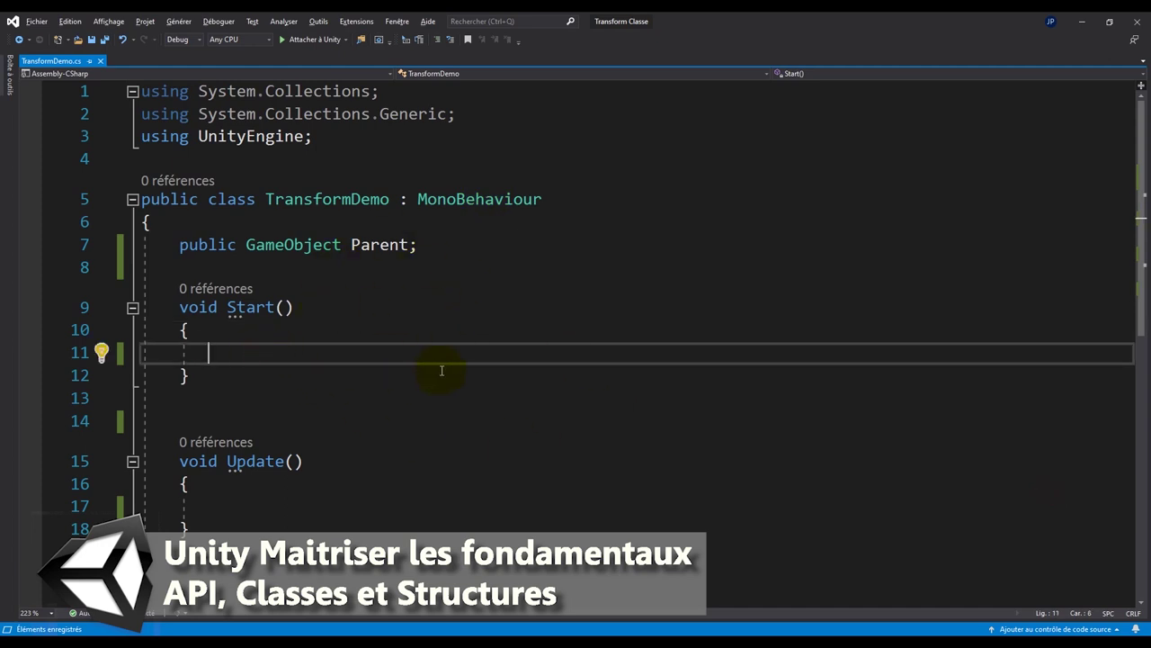
pyautogui.write('tra')
pyautogui.press('Tab')
pyautogui.write('.set')
pyautogui.press('Tab')
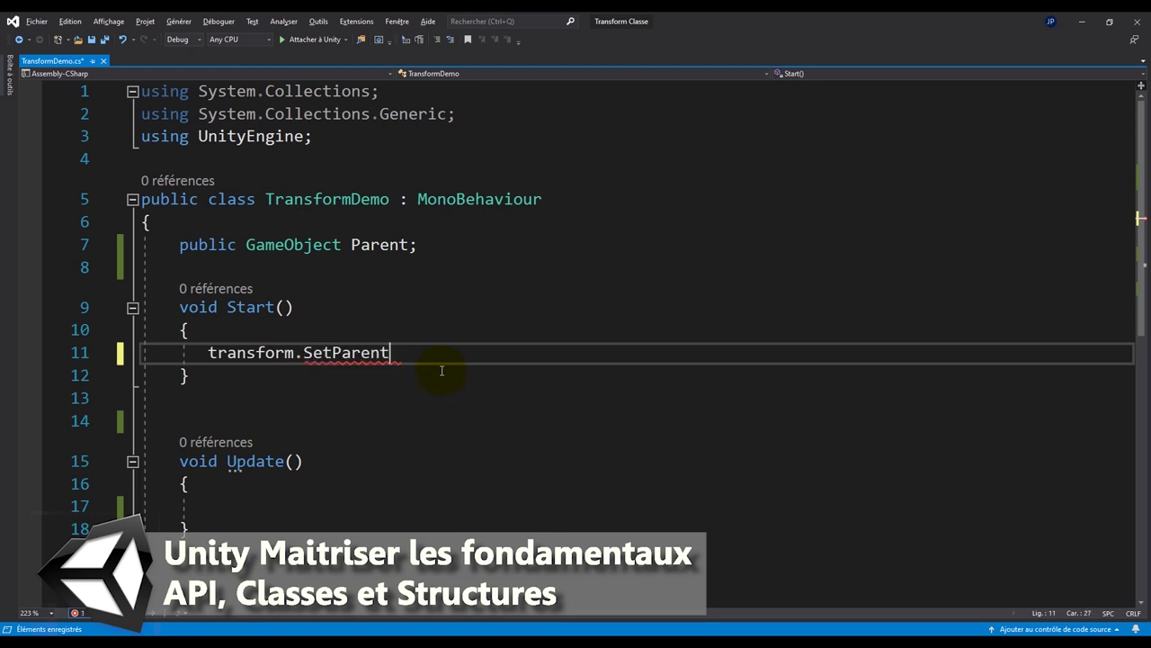
pyautogui.write('(')
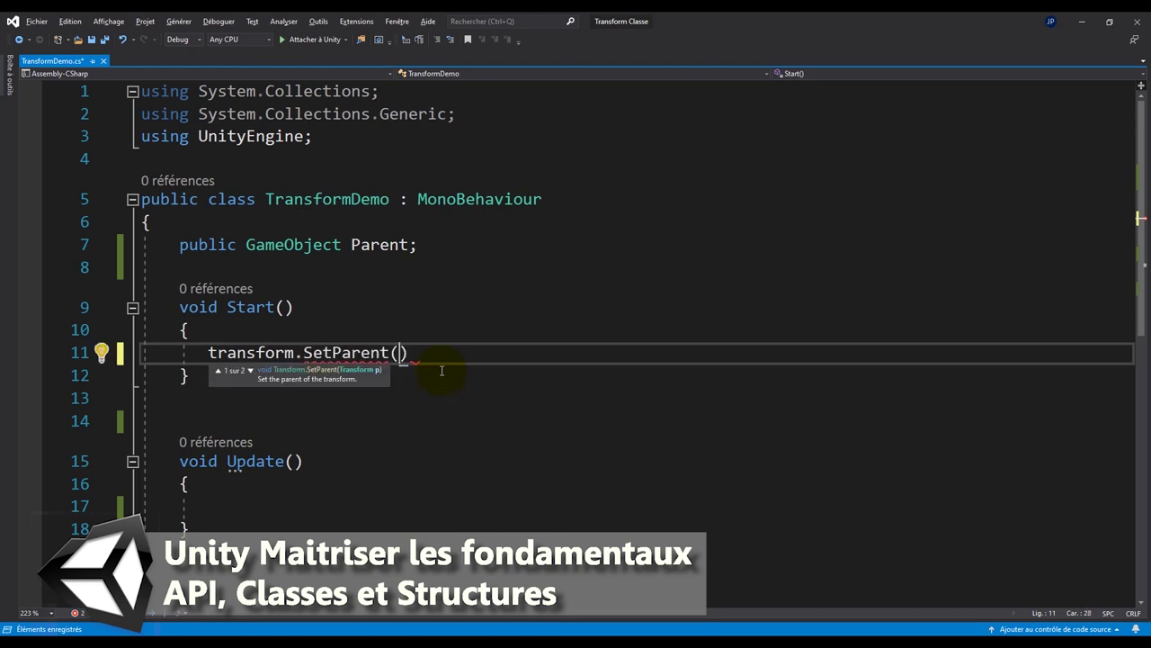
pyautogui.write('Pa')
pyautogui.press('Tab')
pyautogui.press('BackSpace')
pyautogui.press('BackSpace')
pyautogui.press('BackSpace')
pyautogui.press('BackSpace')
pyautogui.press('BackSpace')
pyautogui.write('rent.')
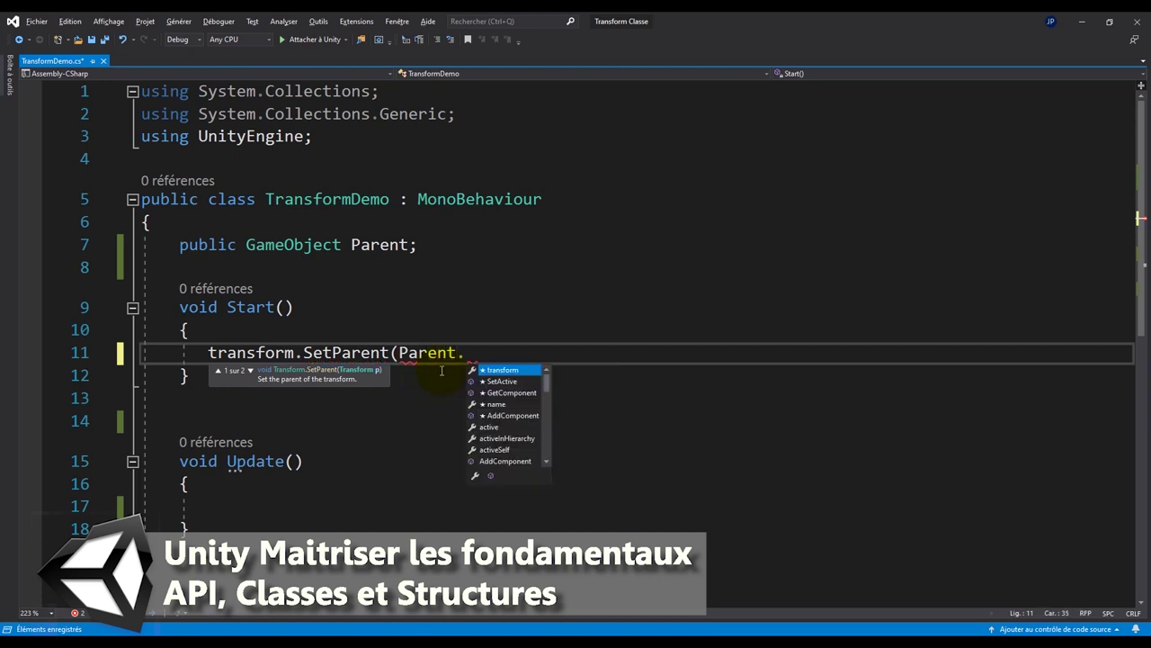
pyautogui.press('Tab')
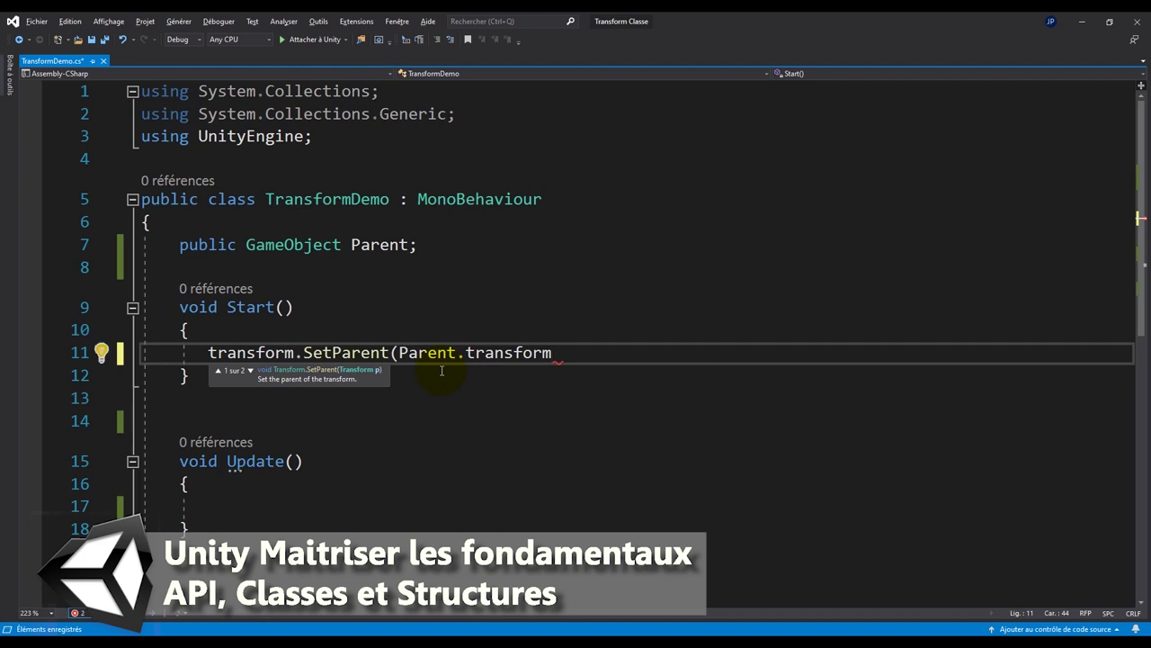
pyautogui.write(');')
pyautogui.hotkey('ctrl', 's')
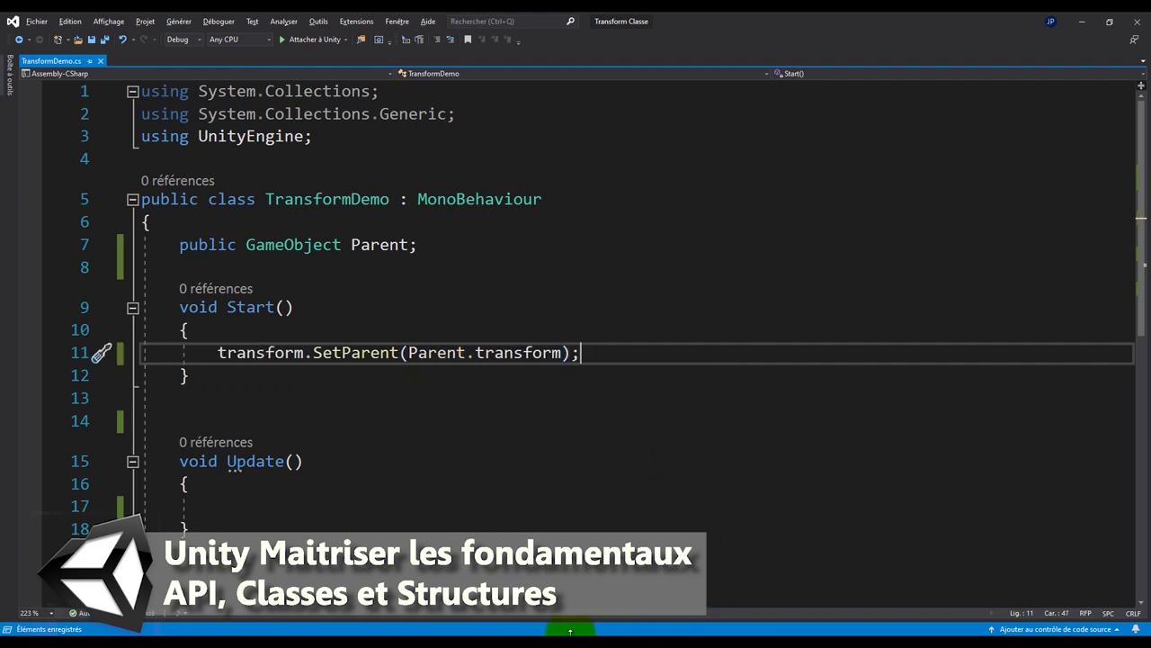
pyautogui.hotkey('alt', 'Tab')
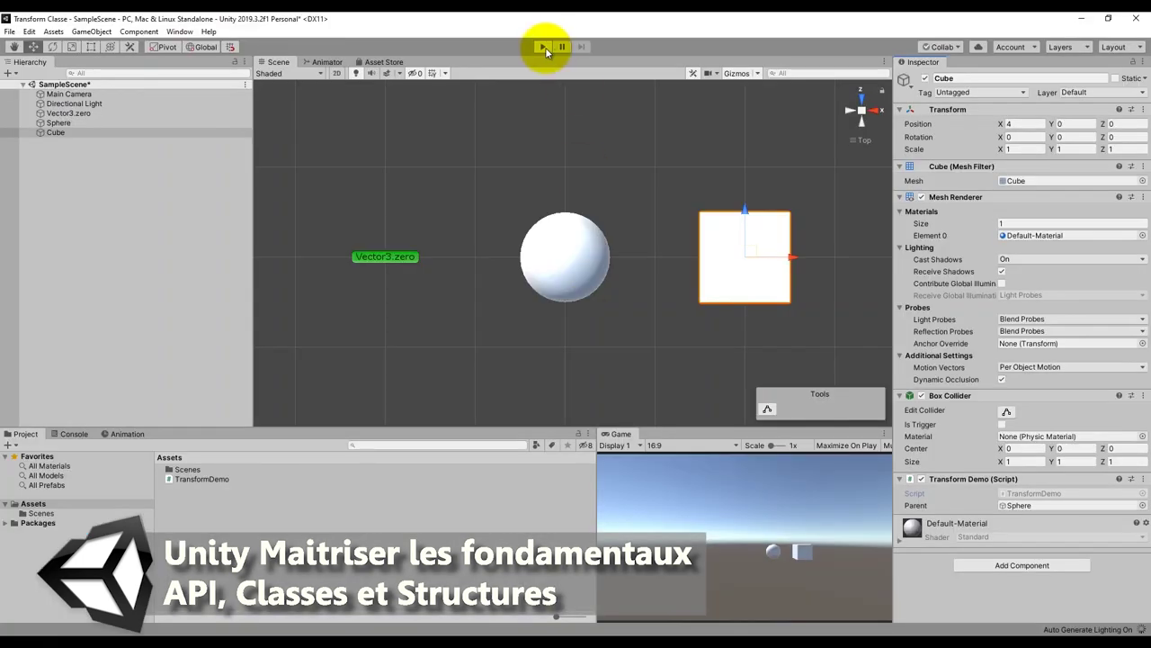
# Enter Play mode so the Cube gets nested under the Sphere at local position 2, 0, 0.
pyautogui.click(545, 47)
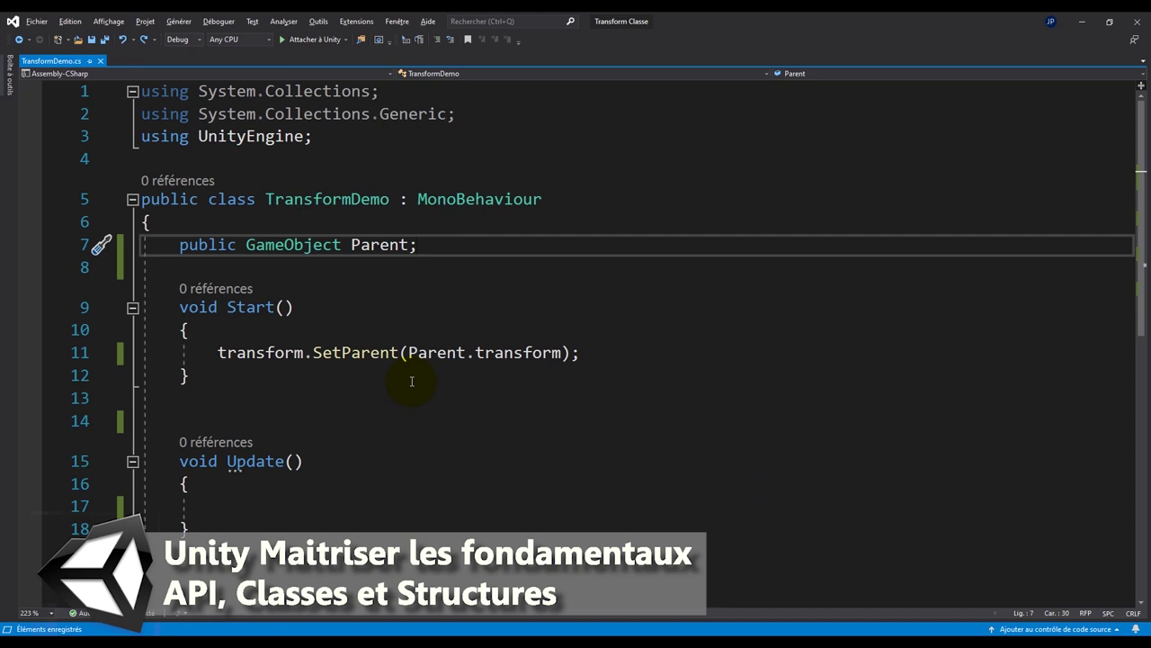
# Delete the public GameObject Parent field from line 7.
pyautogui.press('Home')
pyautogui.hotkey('shift', 'End')
pyautogui.press('Delete')
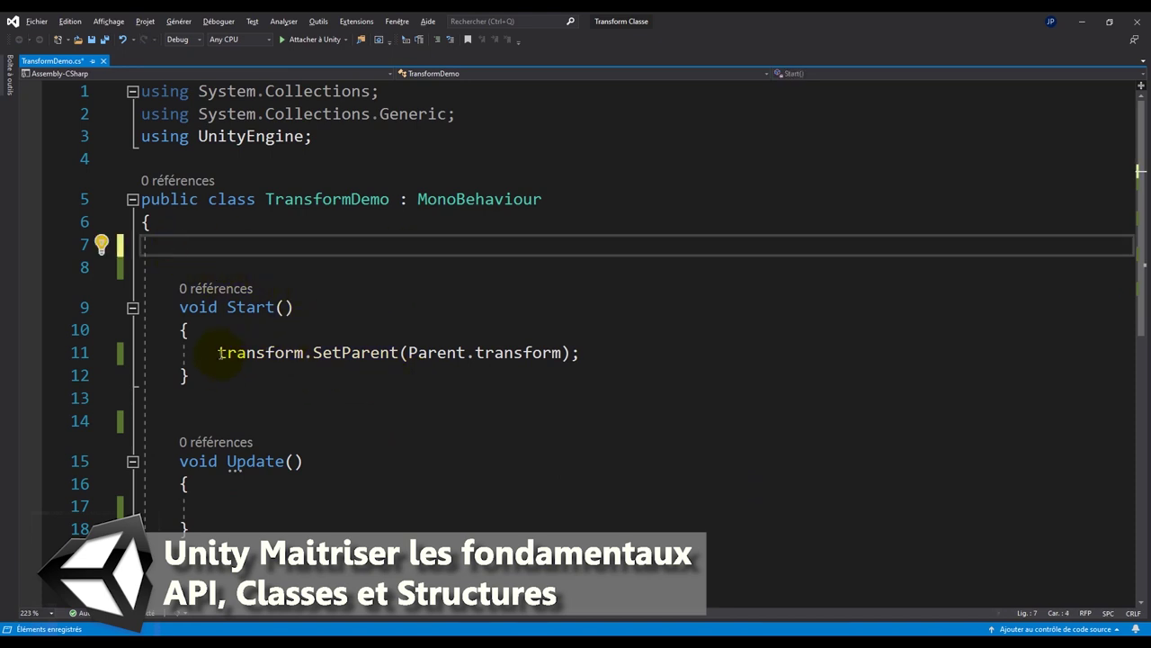
# Replace the SetParent line in Start() with print(transform.parent);.
pyautogui.moveTo(212, 352); pyautogui.dragTo(640, 356)
pyautogui.write('print(')
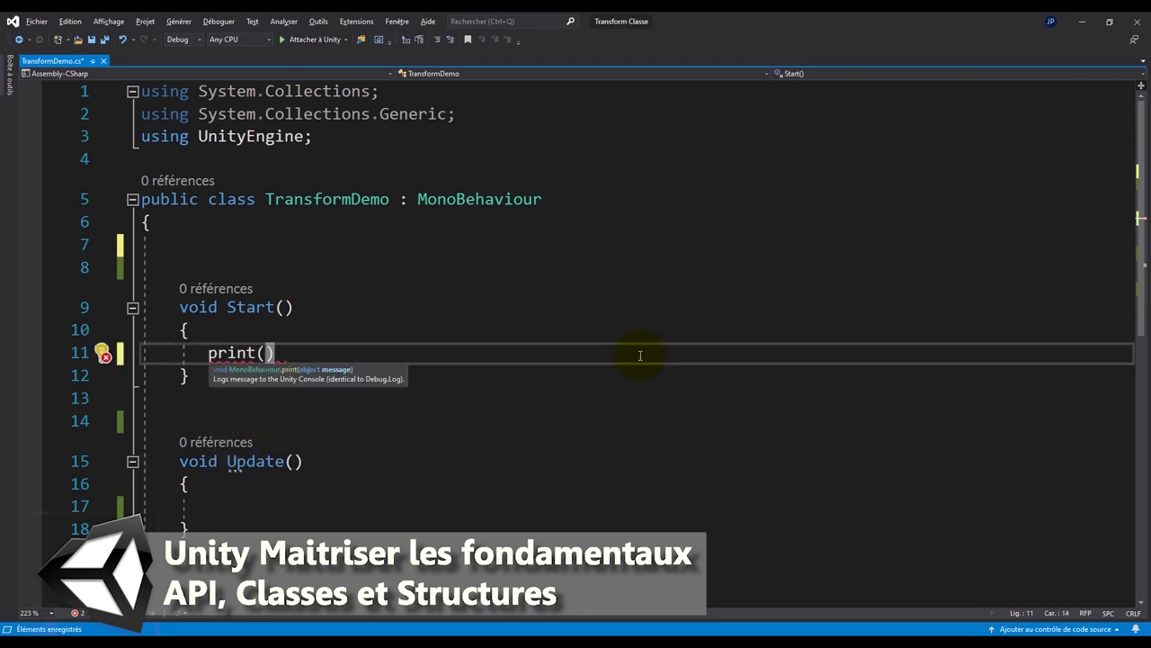
pyautogui.write('transform.p')
pyautogui.press('Tab')
pyautogui.press('End')
pyautogui.write(';')
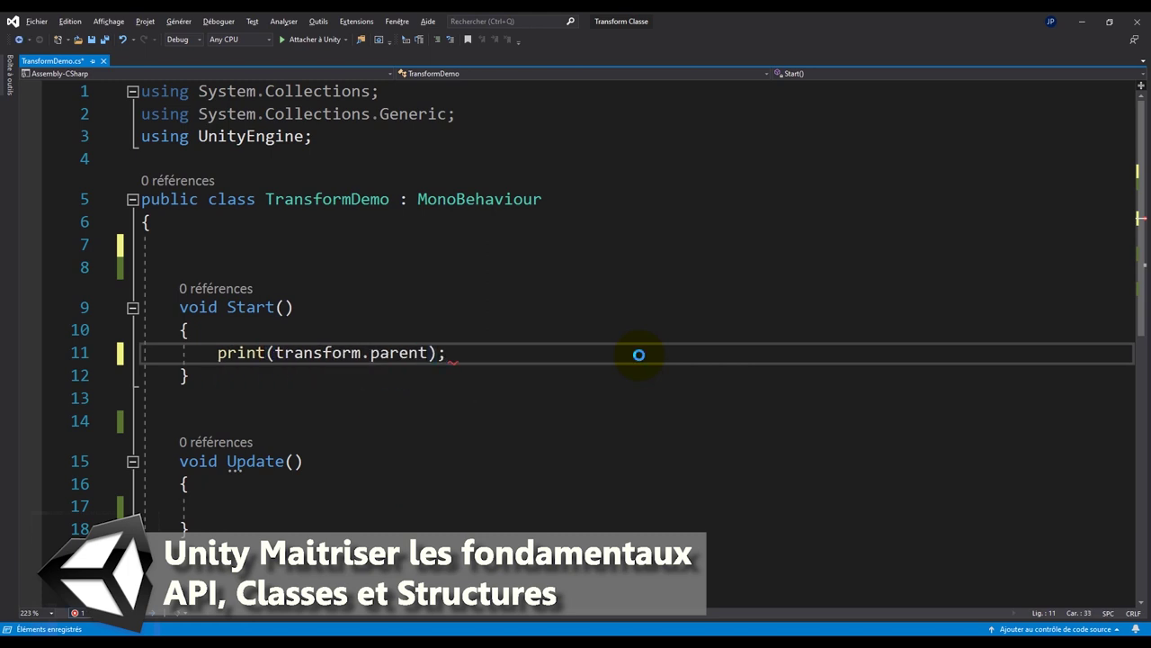
pyautogui.click(646, 633)
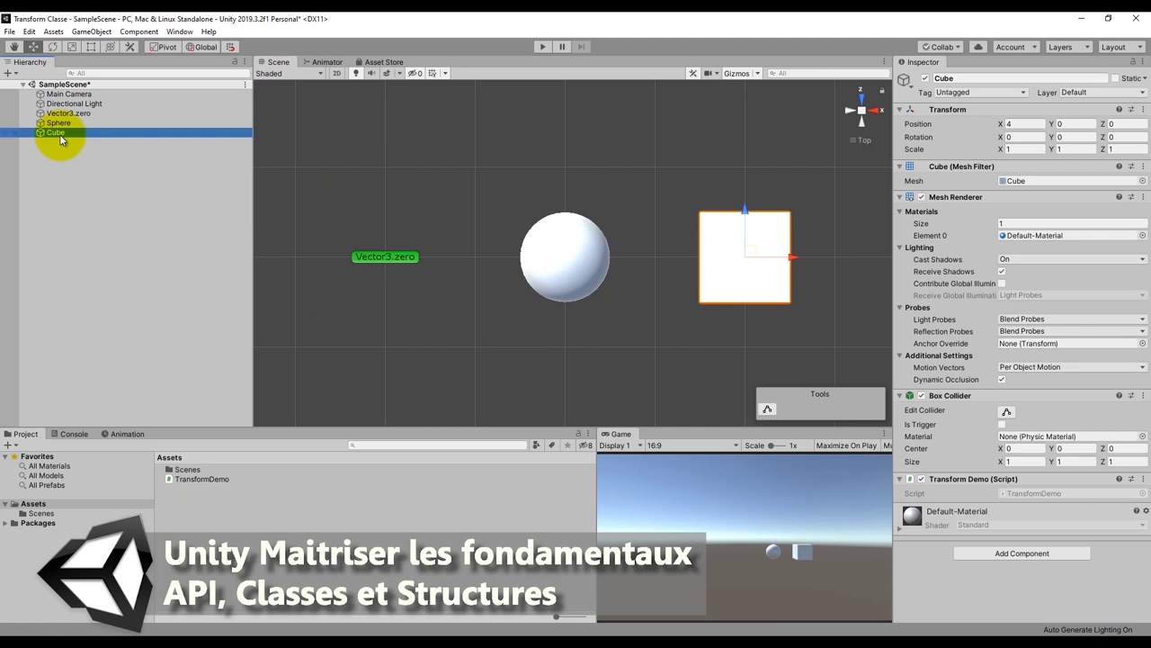
# Play with the Console showing, re-nest Cube under Sphere, and replay so Sphere is logged as parent.
pyautogui.click(75, 433)
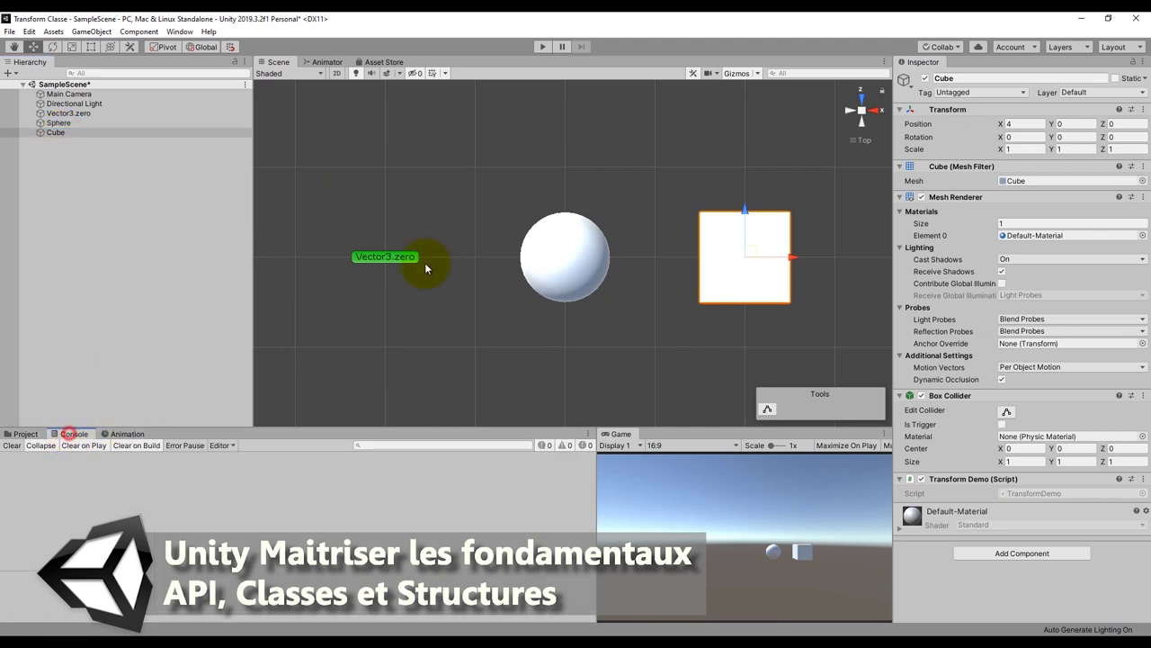
pyautogui.click(542, 45)
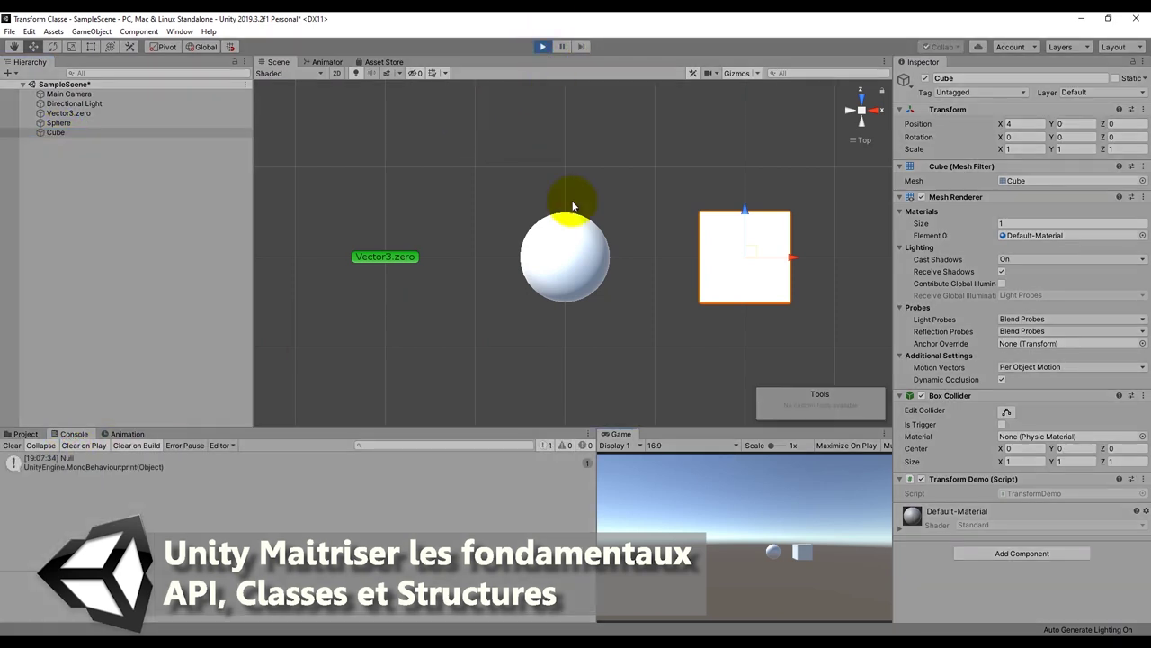
pyautogui.click(542, 46)
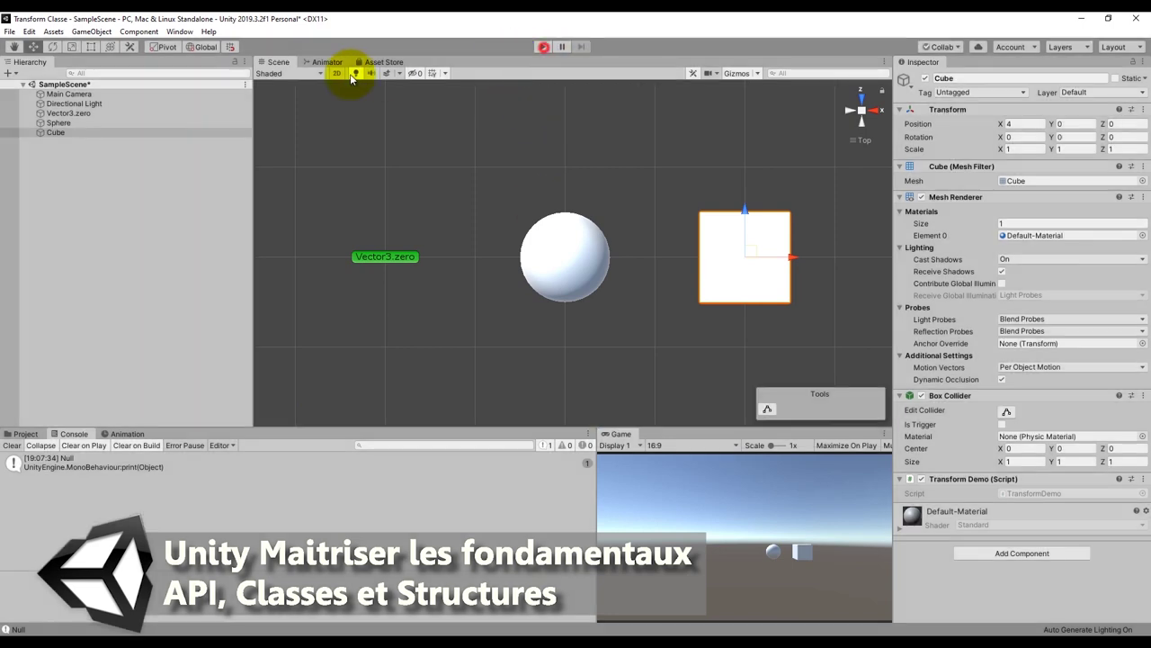
pyautogui.moveTo(52, 133); pyautogui.dragTo(72, 124)
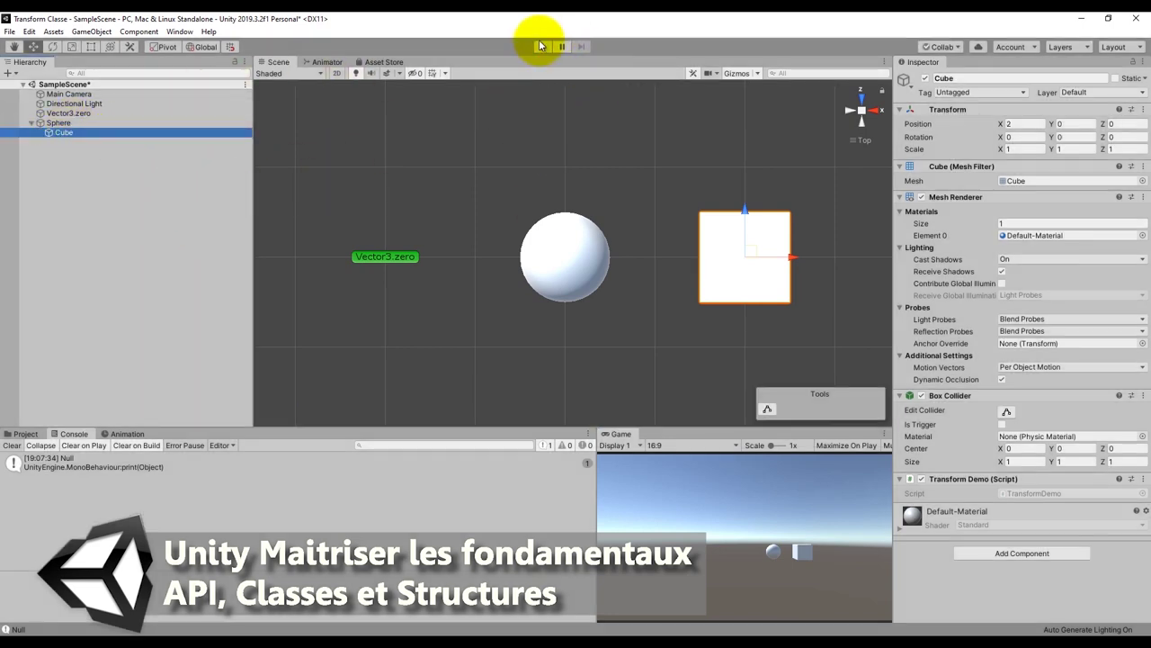
pyautogui.click(541, 46)
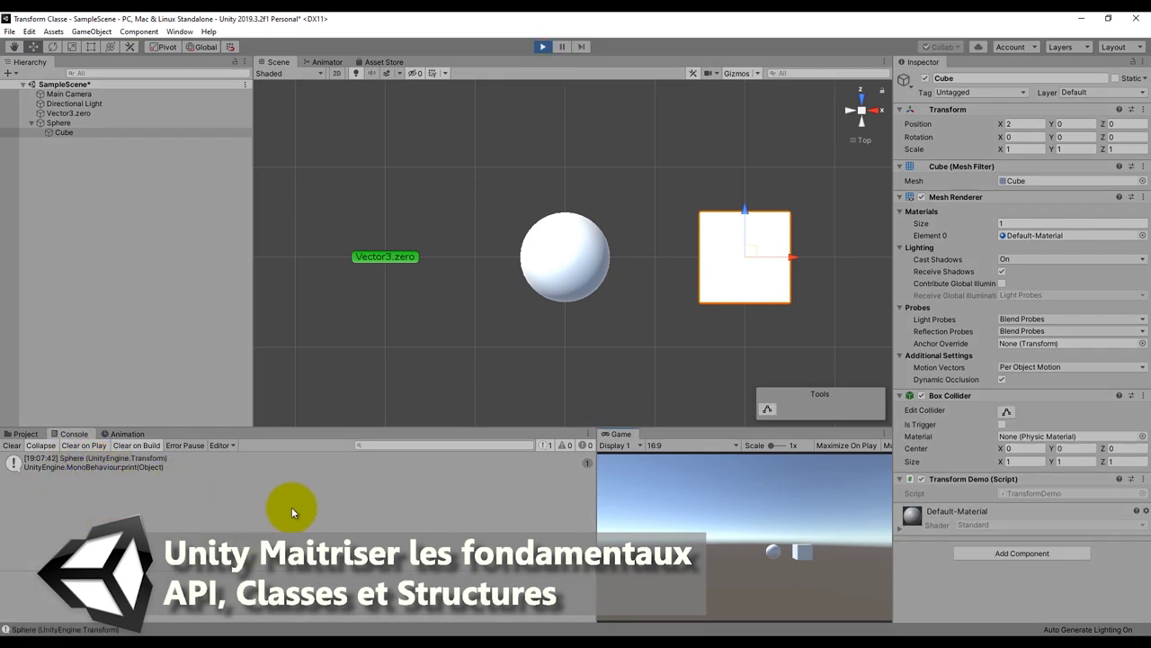
pyautogui.click(545, 44)
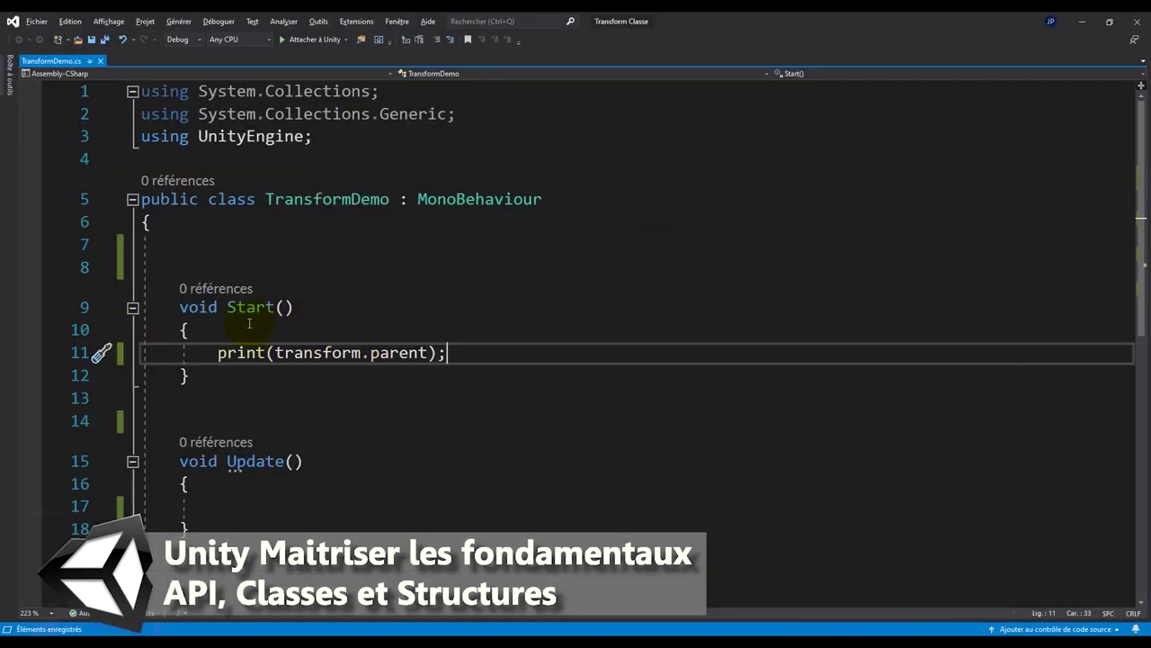
# Replace the print line with transform.SetParent(null);, then select the Cube under Sphere in Unity.
pyautogui.moveTo(216, 352); pyautogui.dragTo(480, 352)
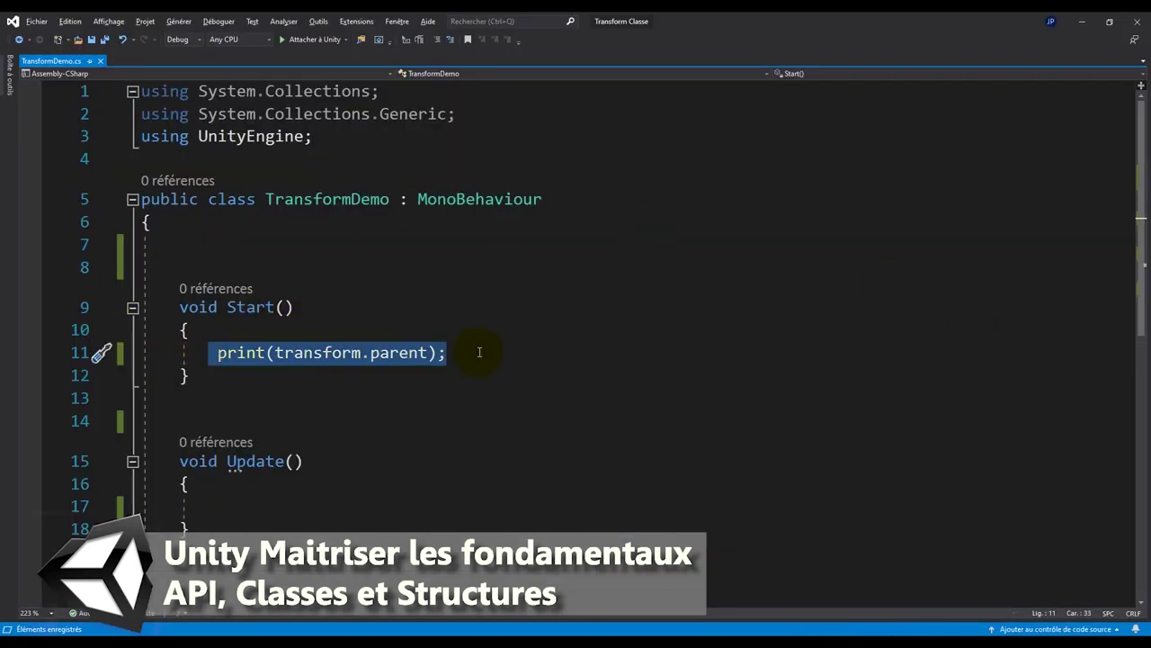
pyautogui.write('tra')
pyautogui.press('Tab')
pyautogui.write('.set')
pyautogui.press('Tab')
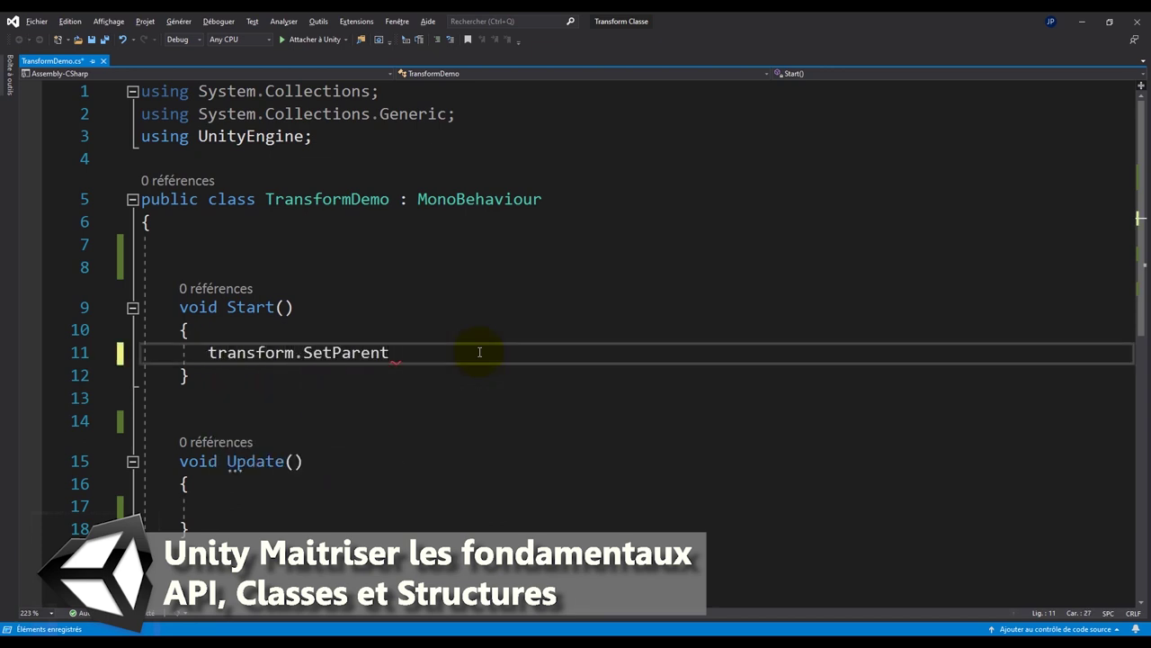
pyautogui.write('=')
pyautogui.press('BackSpace')
pyautogui.write('(')
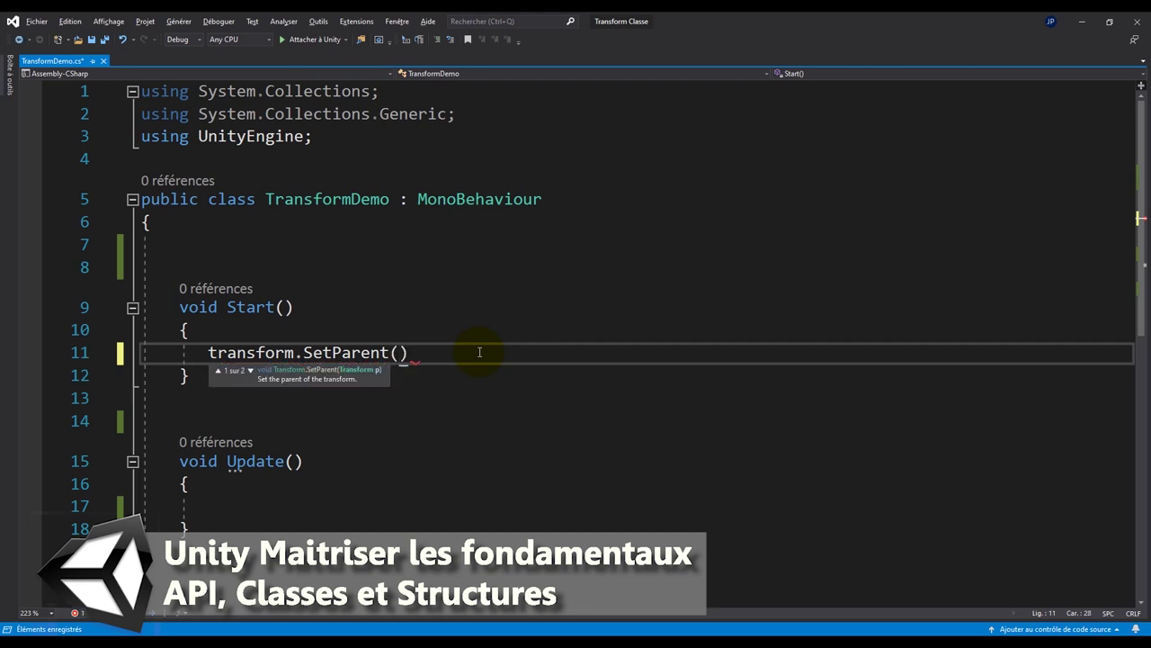
pyautogui.write('null')
pyautogui.press('Right')
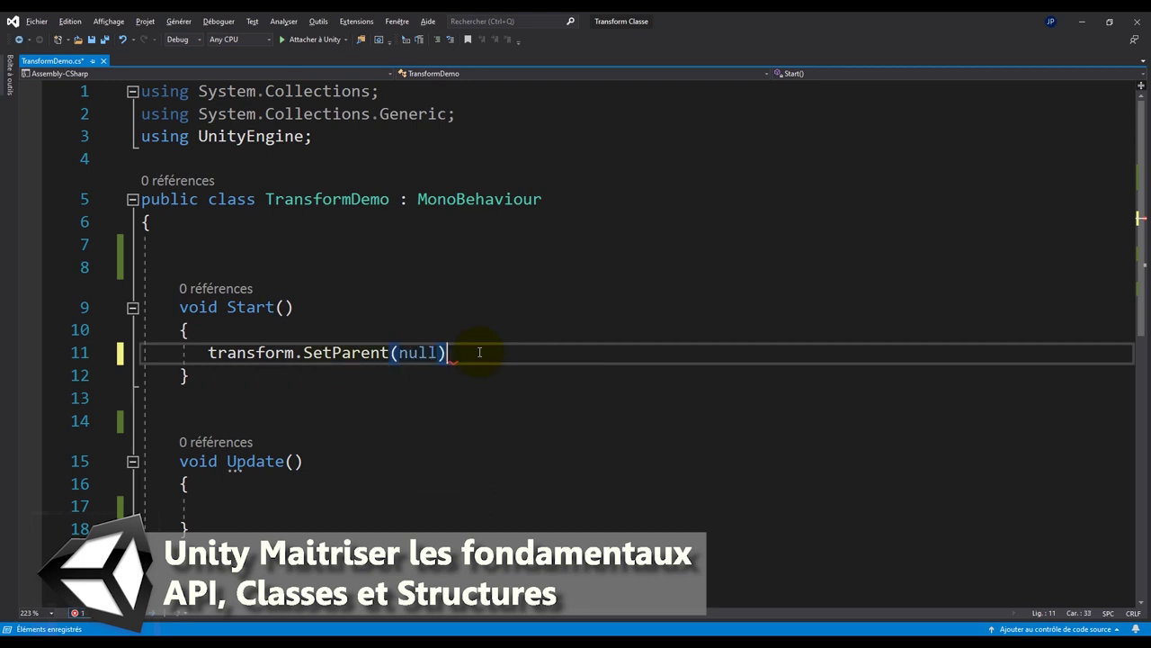
pyautogui.write(';')
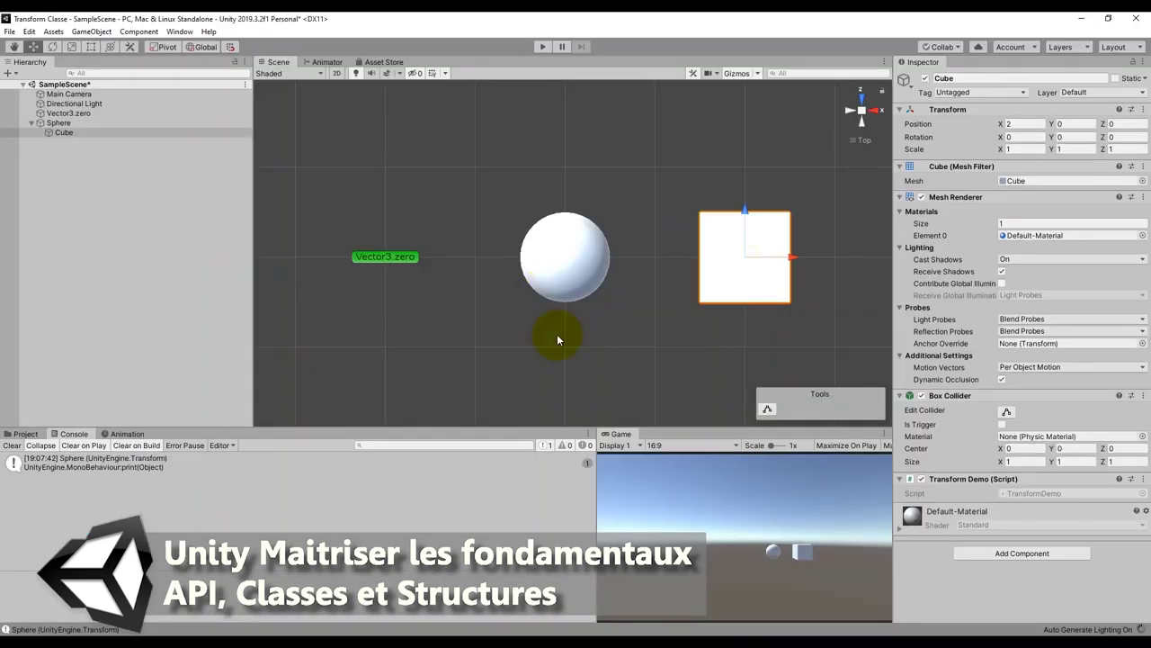
pyautogui.click(31, 122)
pyautogui.click(63, 133)
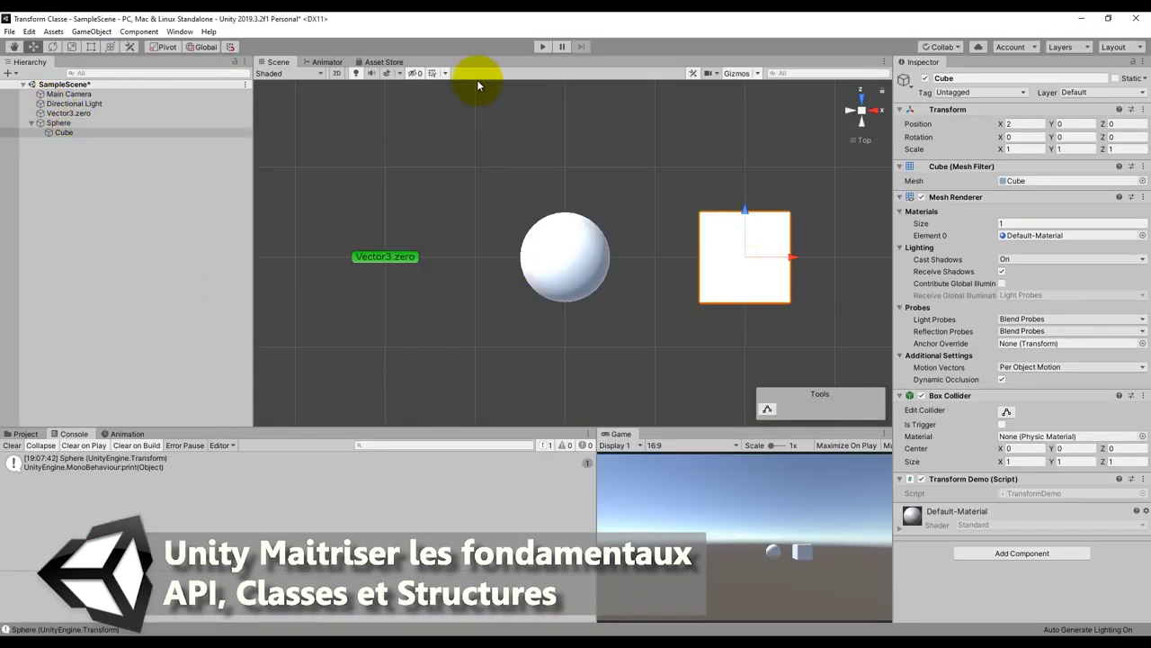
# Run the scene to check that the Cube detaches from Sphere to root level at 4, 0, 0.
pyautogui.click(540, 46)
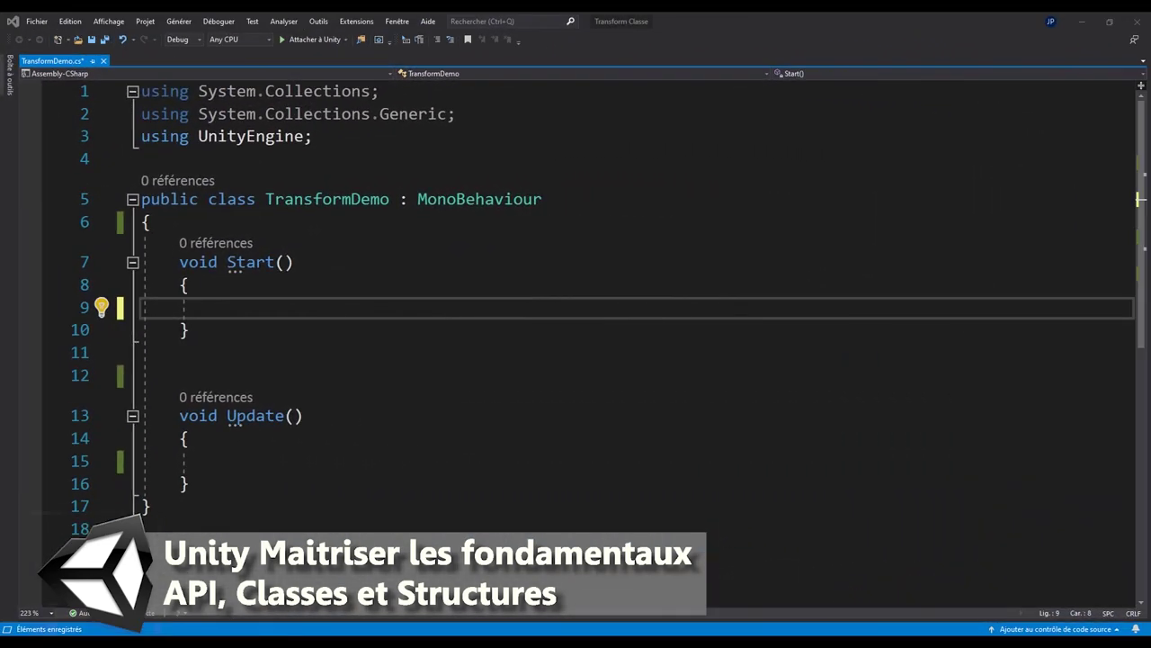
# Write print("Position " + transform.position); on line 9 of Start and save the script.
pyautogui.click(243, 307)
pyautogui.write('pr')
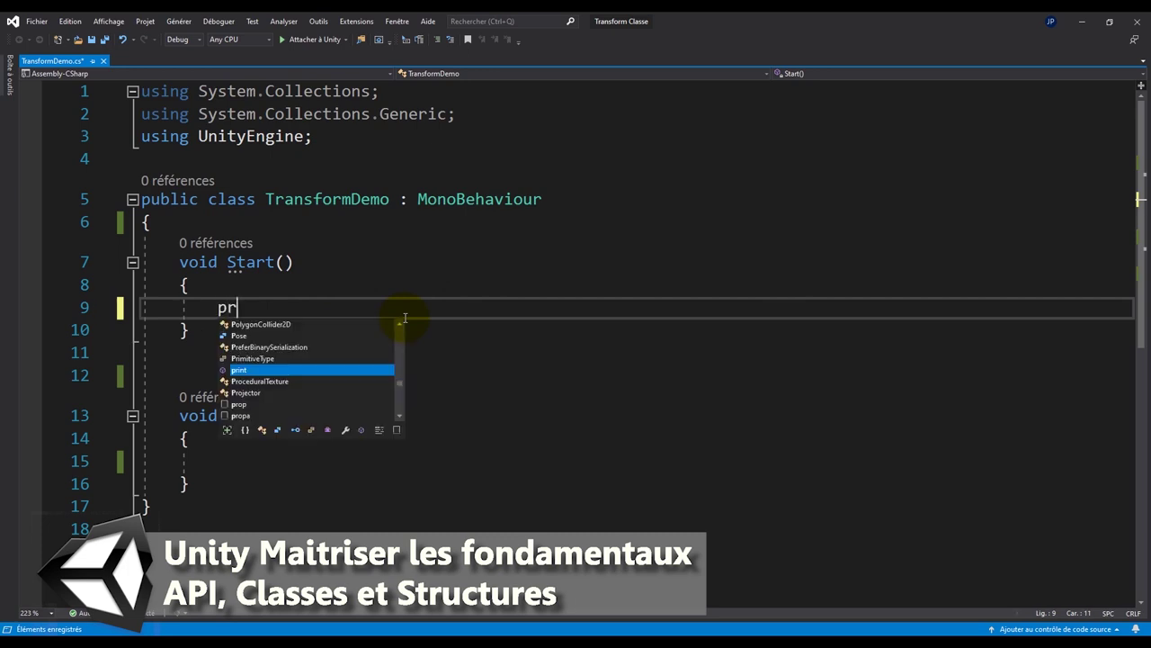
pyautogui.write('int(')
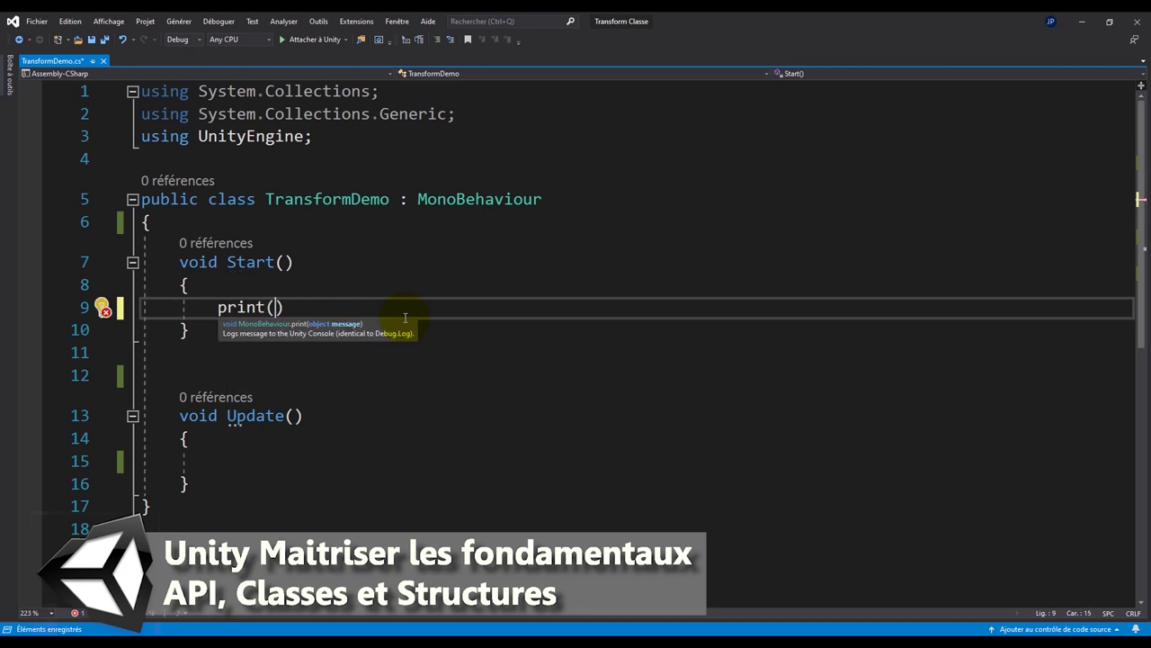
pyautogui.write('"')
pyautogui.write('Position')
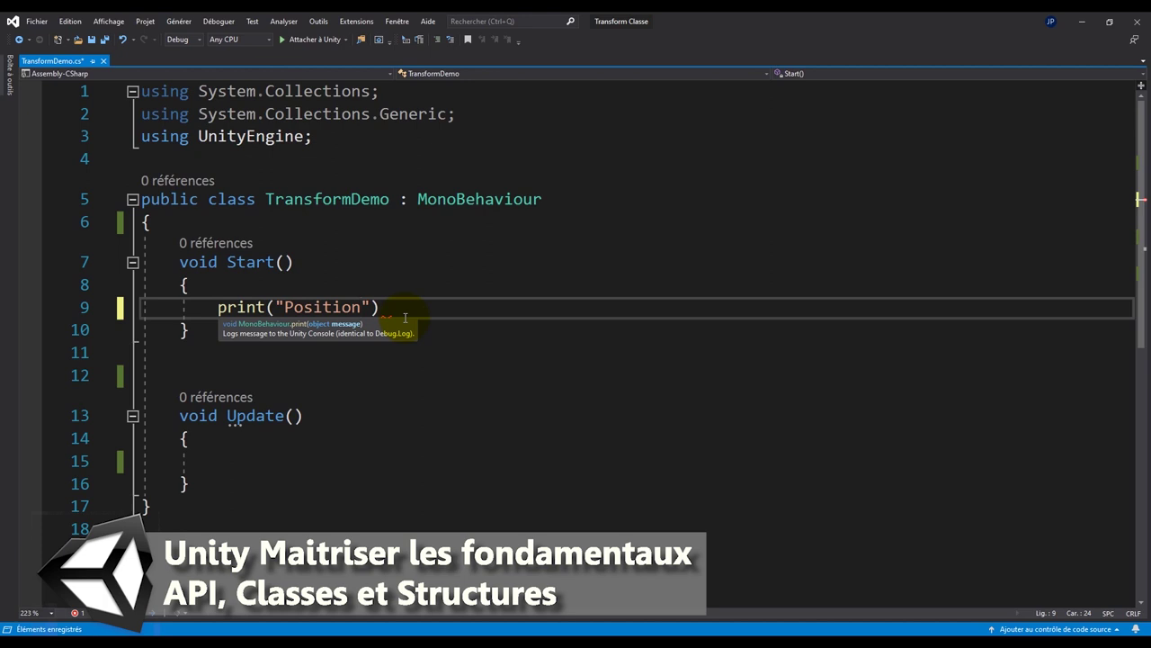
pyautogui.write(' " + ')
pyautogui.write('transform.p')
pyautogui.press('Tab')
pyautogui.write(');')
pyautogui.hotkey('ctrl', 's')
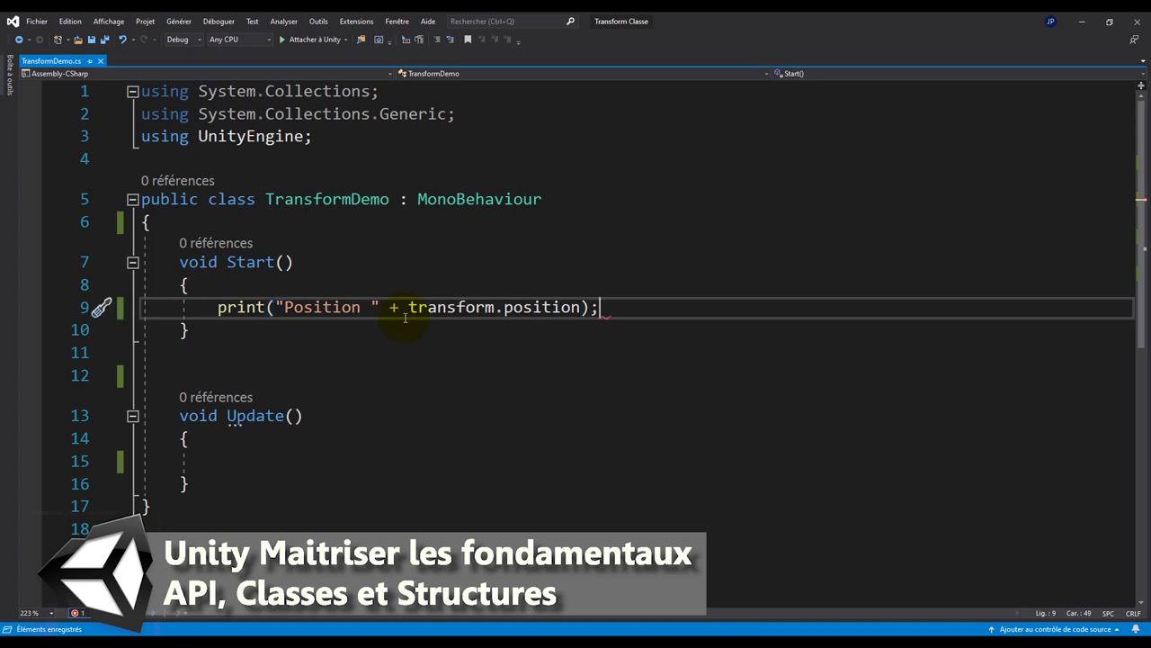
pyautogui.hotkey('alt', 'Tab')
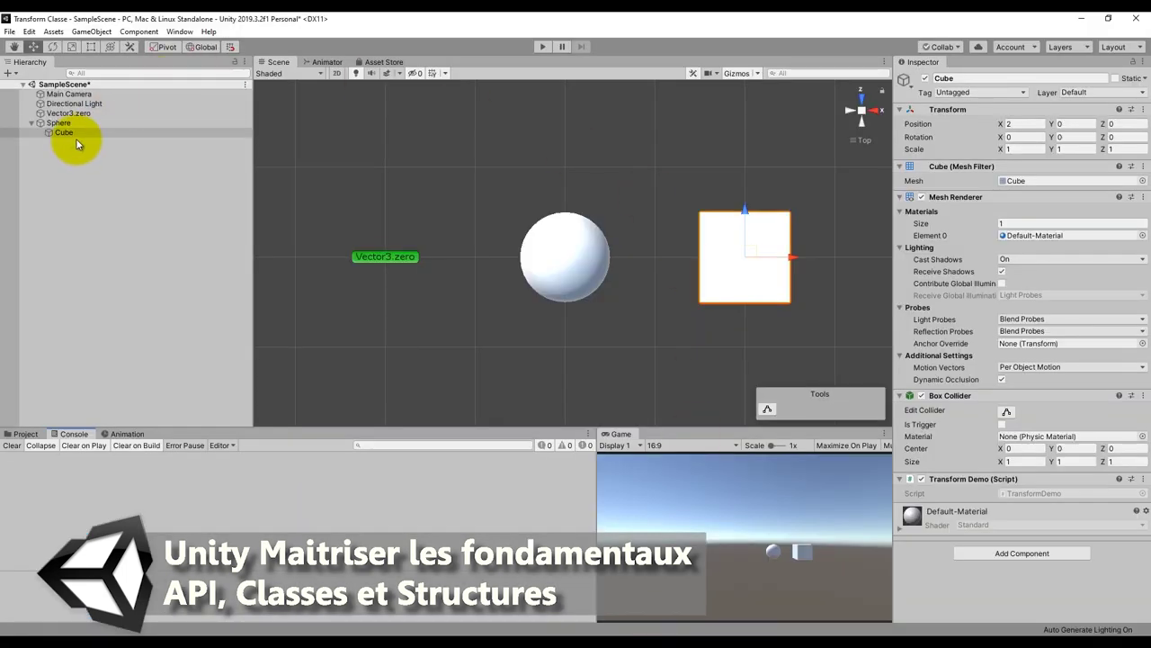
# Play the scene, read the logged Position (4.0, 0.0, 0.0), then stop play mode.
pyautogui.click(545, 47)
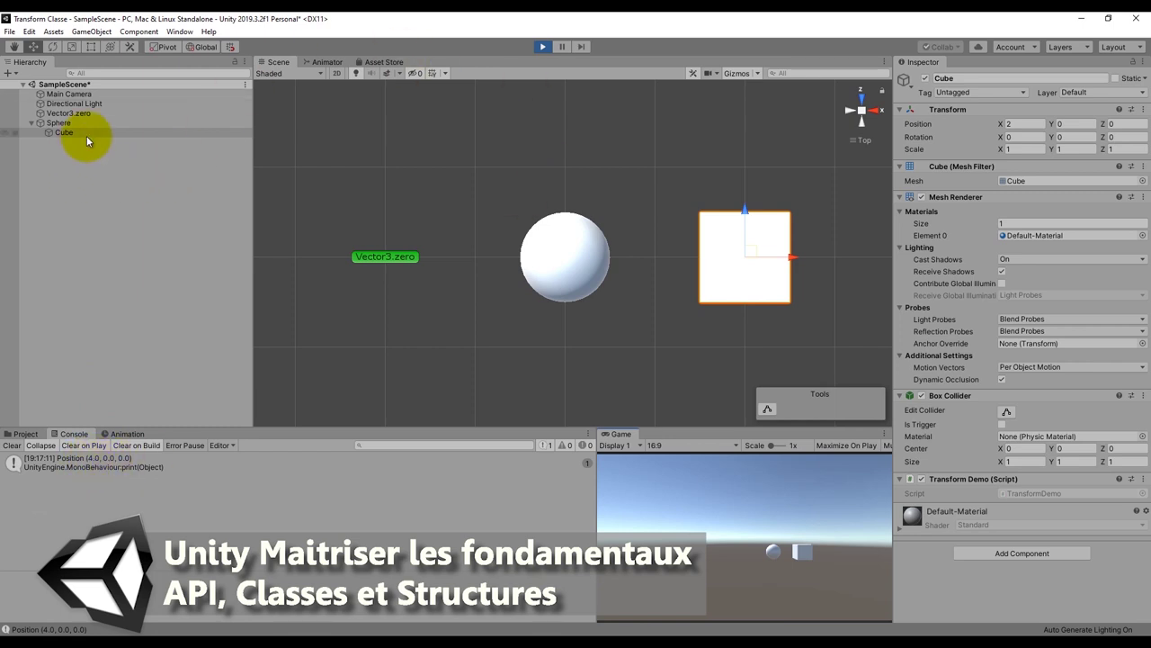
pyautogui.click(542, 46)
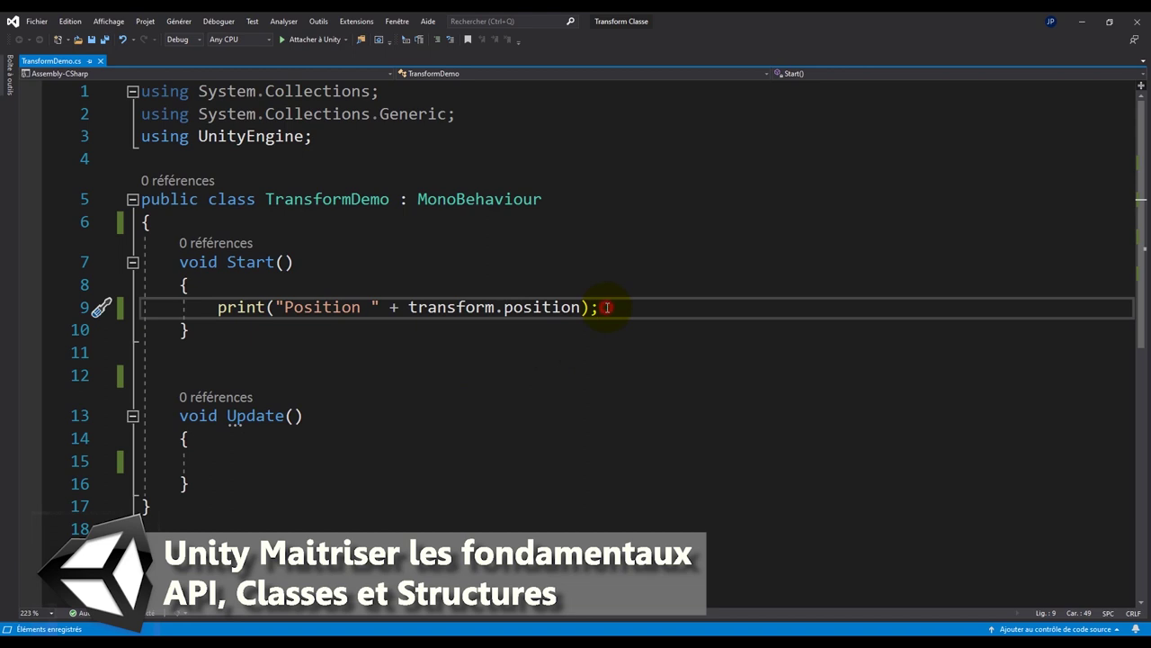
# Add line 10 print("Position locale " + transform.localPosition); and save the script.
pyautogui.click(607, 307)
pyautogui.press('Return')
pyautogui.write('print("Po')
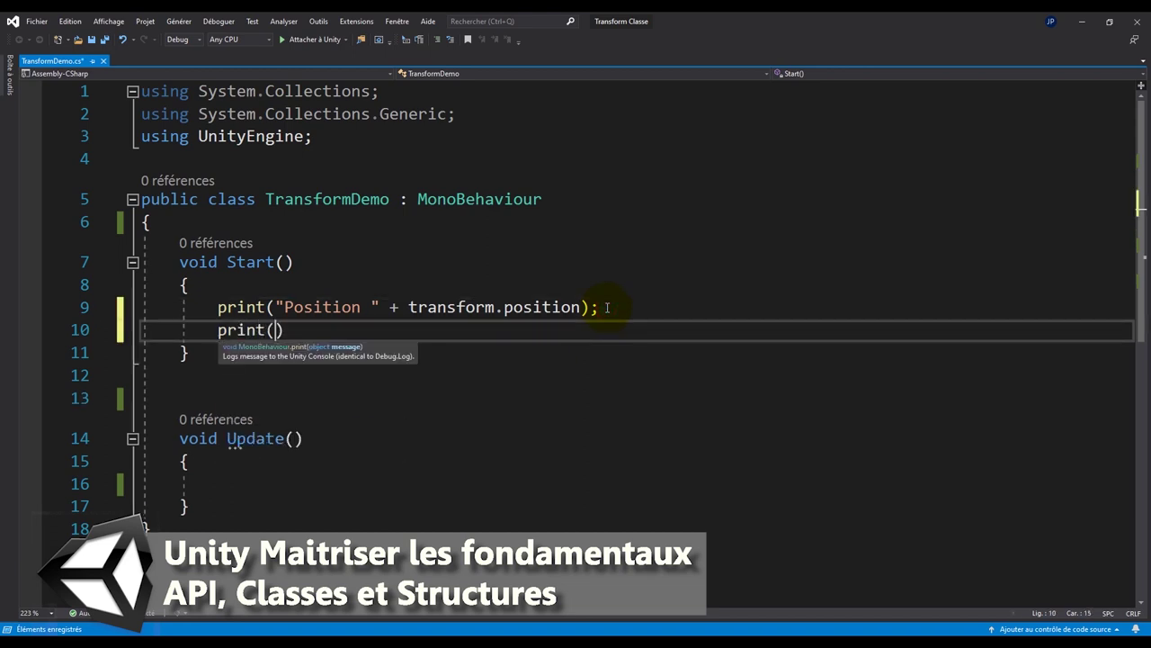
pyautogui.write('sition locale " + tra')
pyautogui.press('Tab')
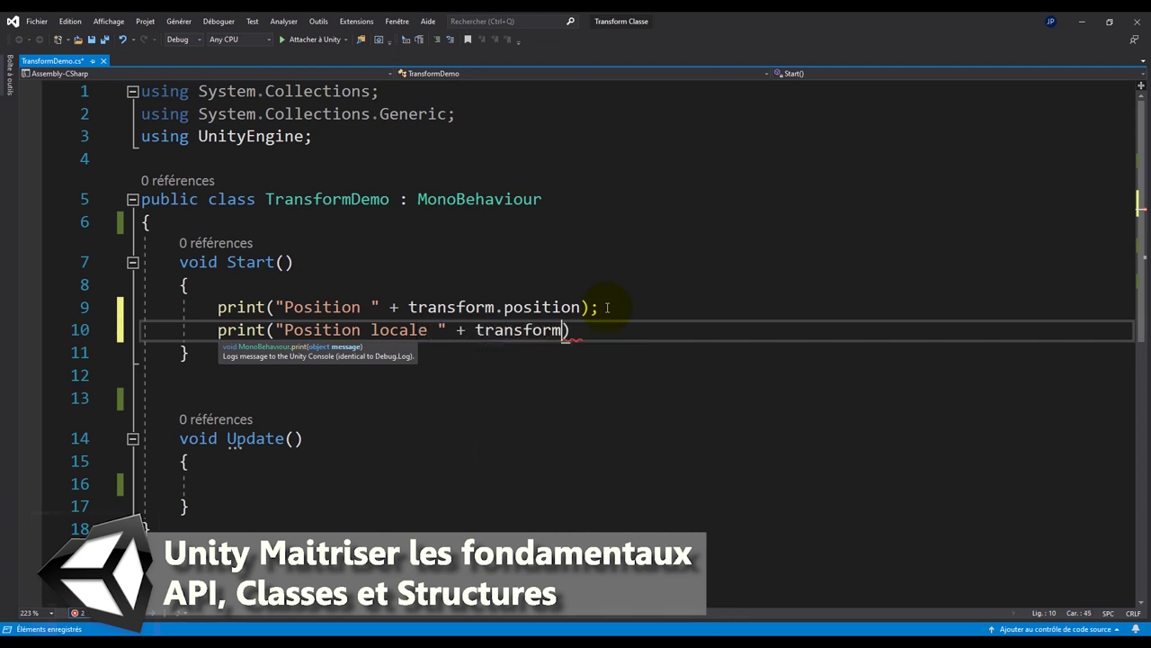
pyautogui.write('.loc')
pyautogui.press('Tab')
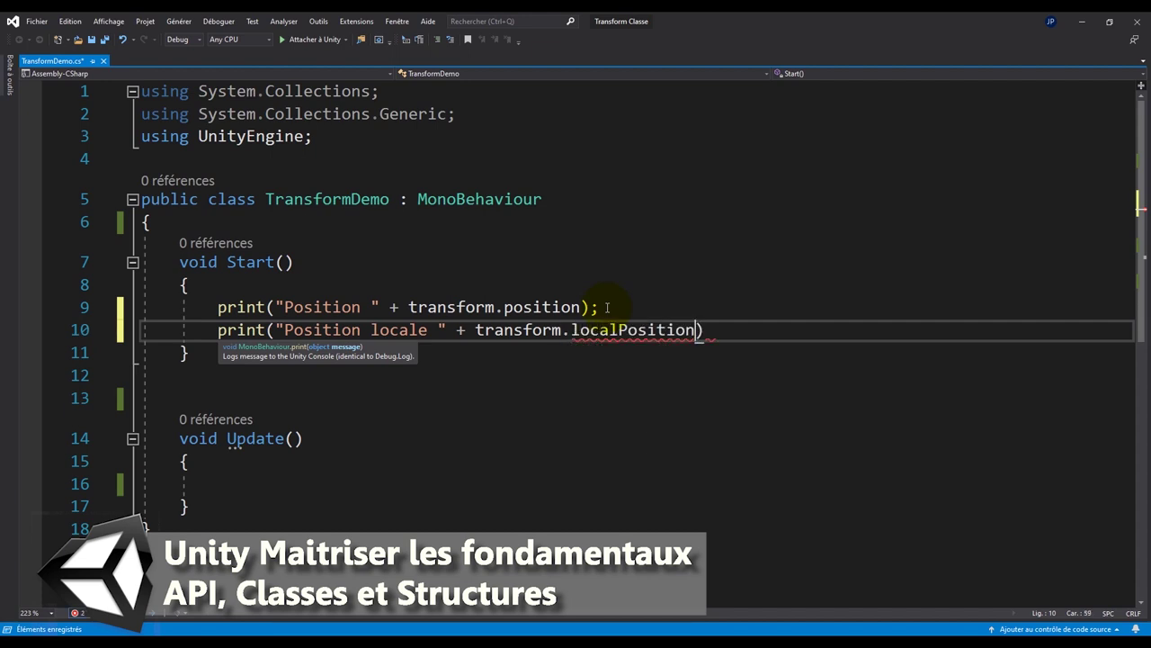
pyautogui.press('End')
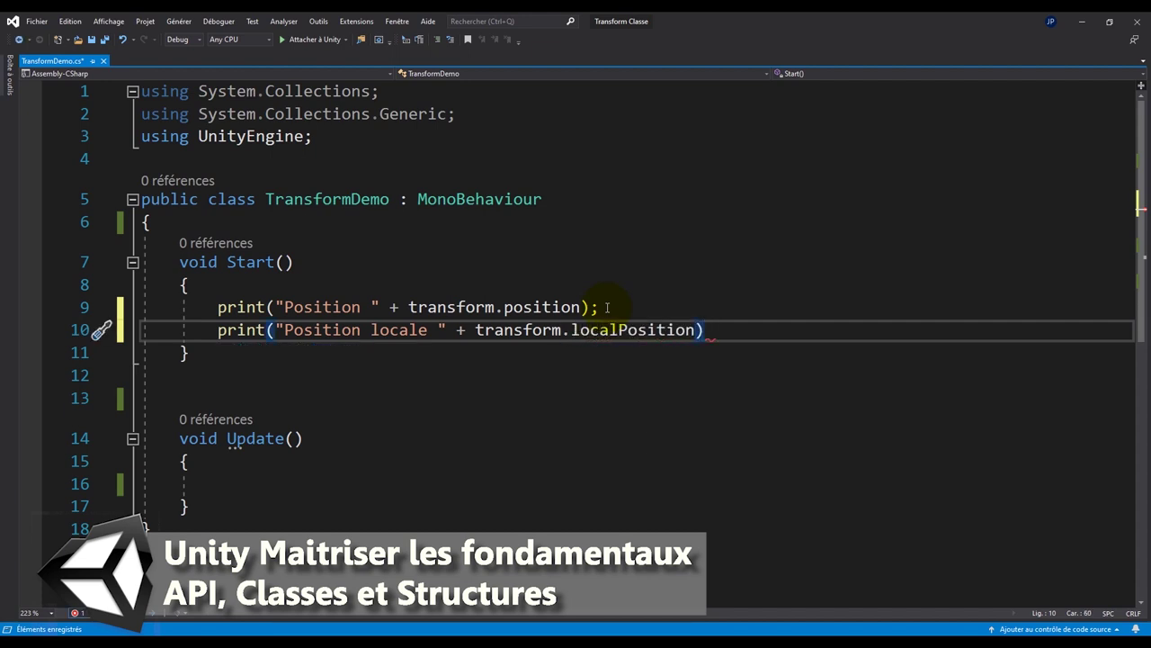
pyautogui.write(';')
pyautogui.hotkey('ctrl', 's')
# Play the scene in Unity with the Cube selected, checking the logged local position (2.0, 0.0, 0.0).
pyautogui.click(653, 642)
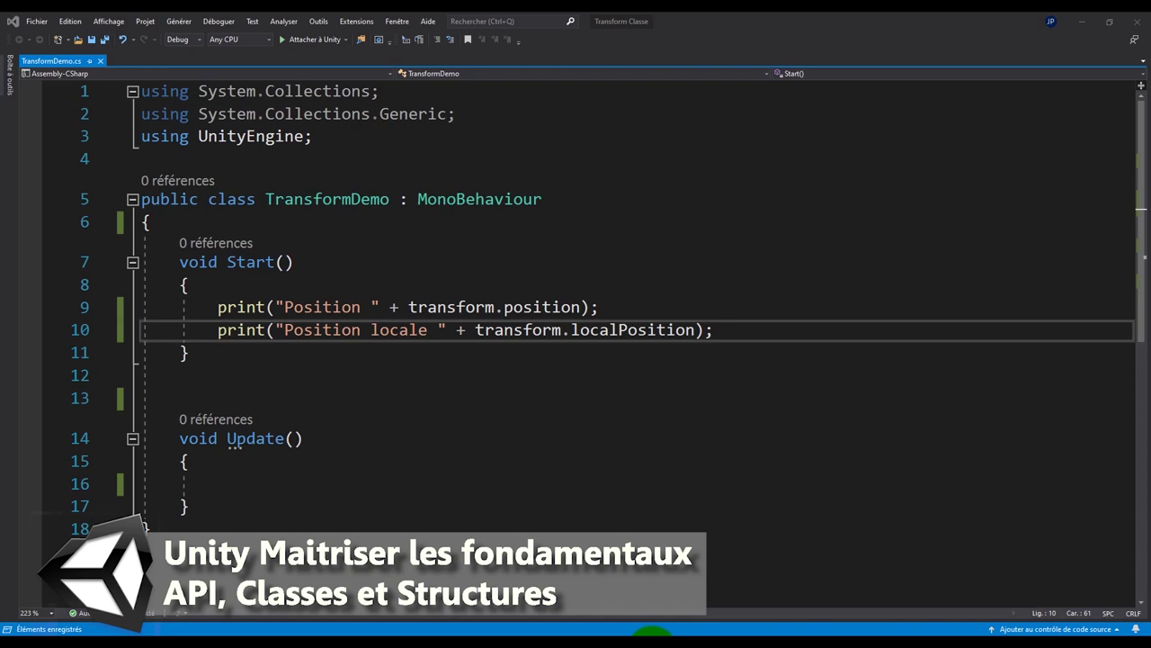
pyautogui.click(543, 47)
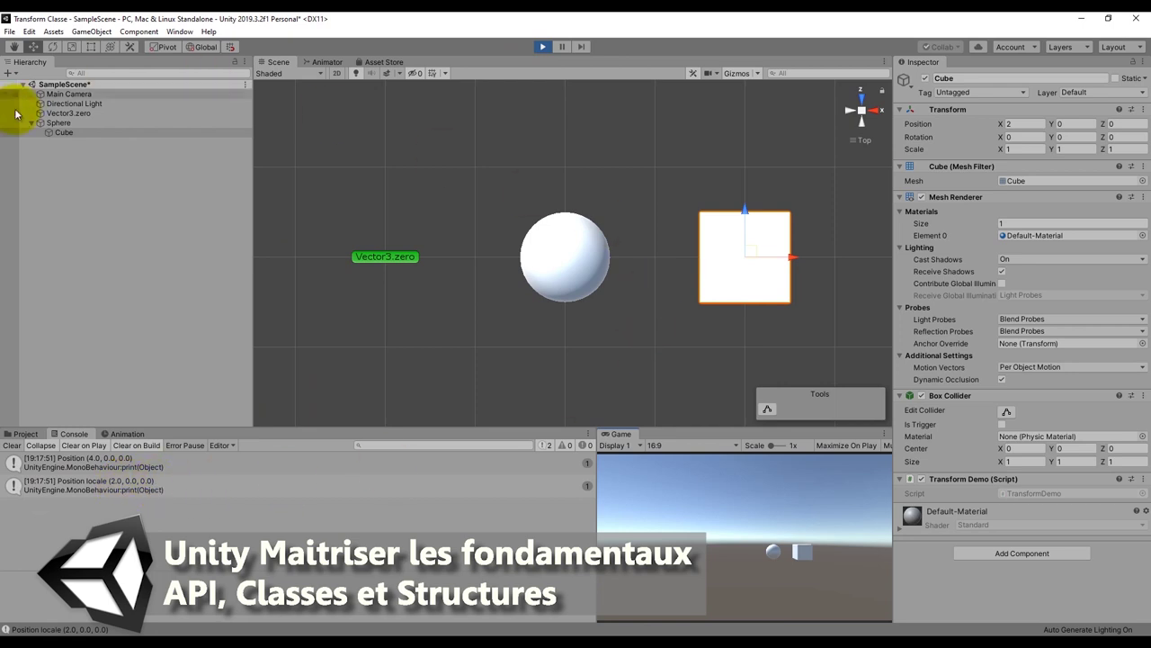
pyautogui.click(76, 136)
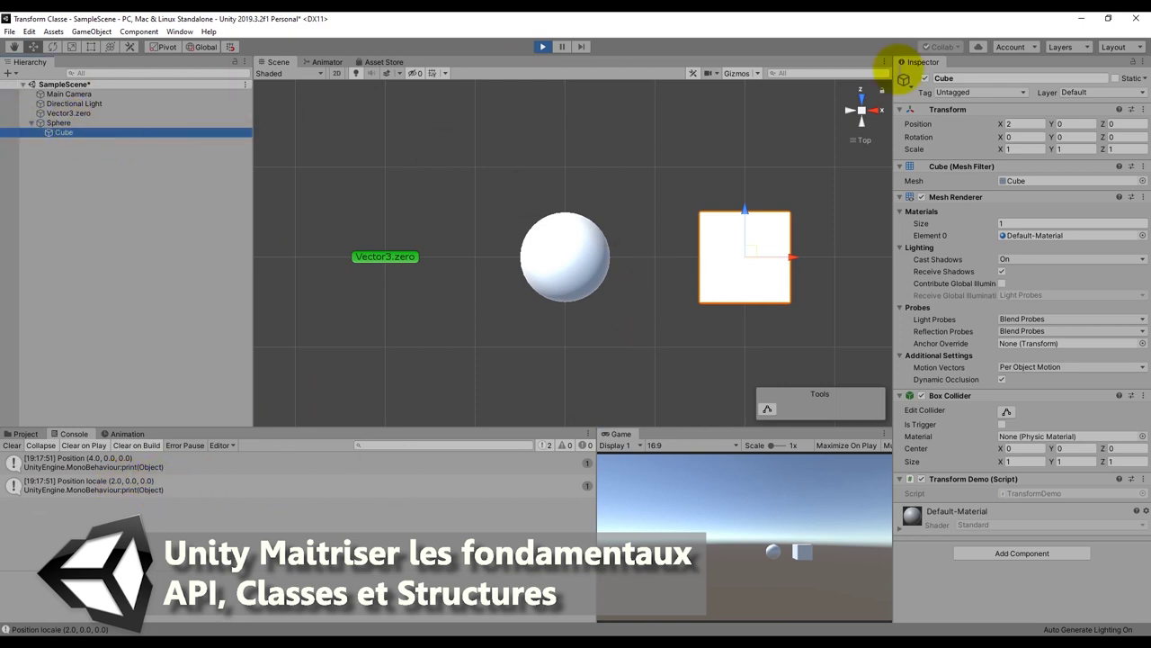
pyautogui.click(542, 46)
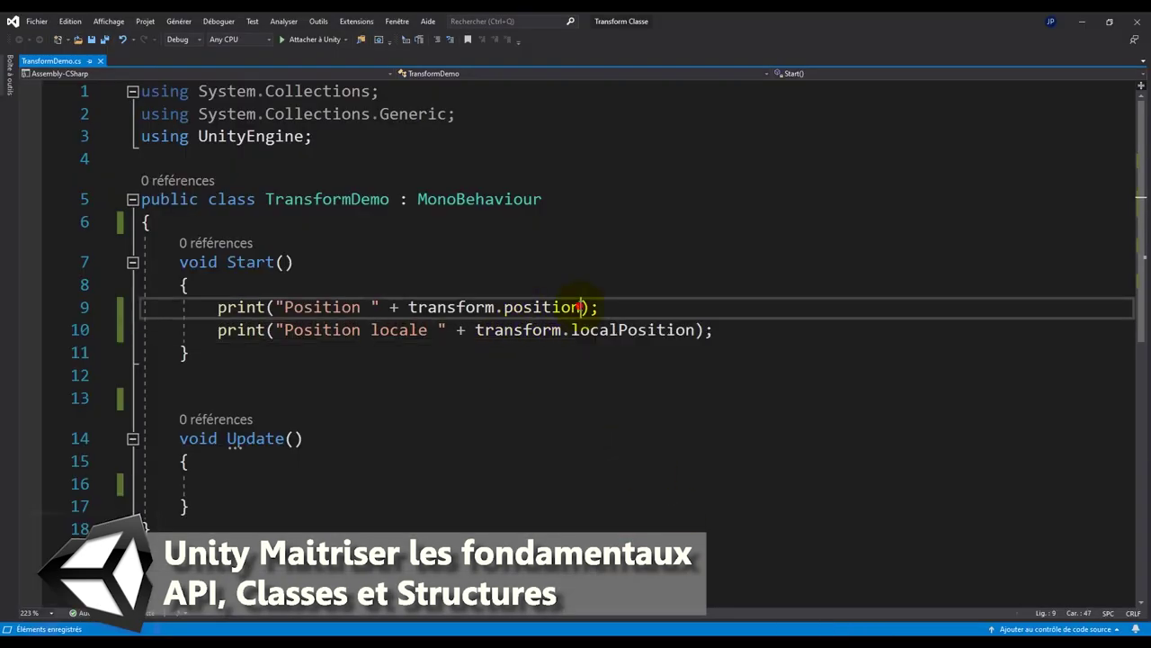
# Append .x to transform.position on line 9 and transform.localPosition on line 10.
pyautogui.doubleClick(576, 308)
pyautogui.press('Right')
pyautogui.write('.x')
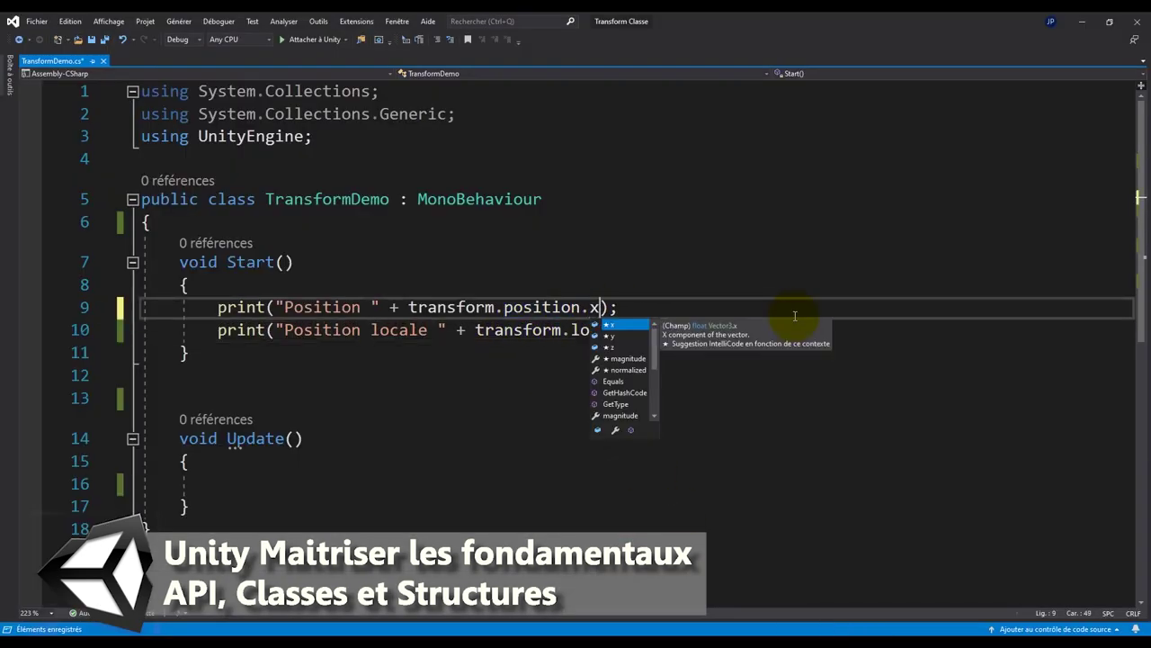
pyautogui.click(797, 264)
pyautogui.click(700, 330)
pyautogui.write('.x);')
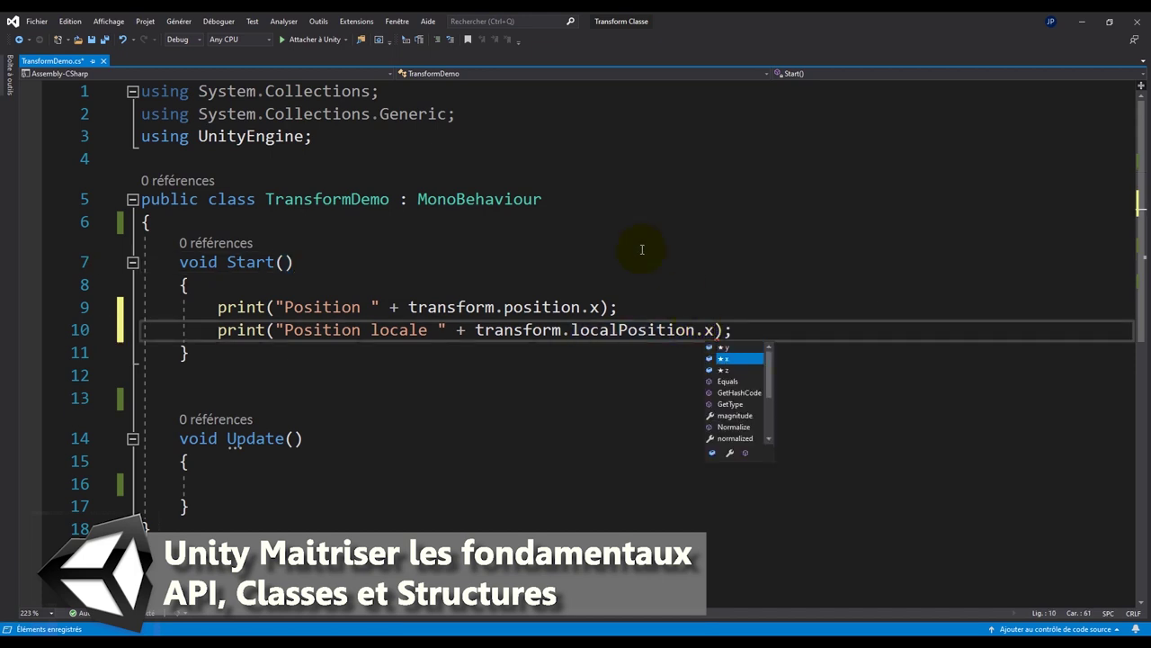
pyautogui.press('Escape')
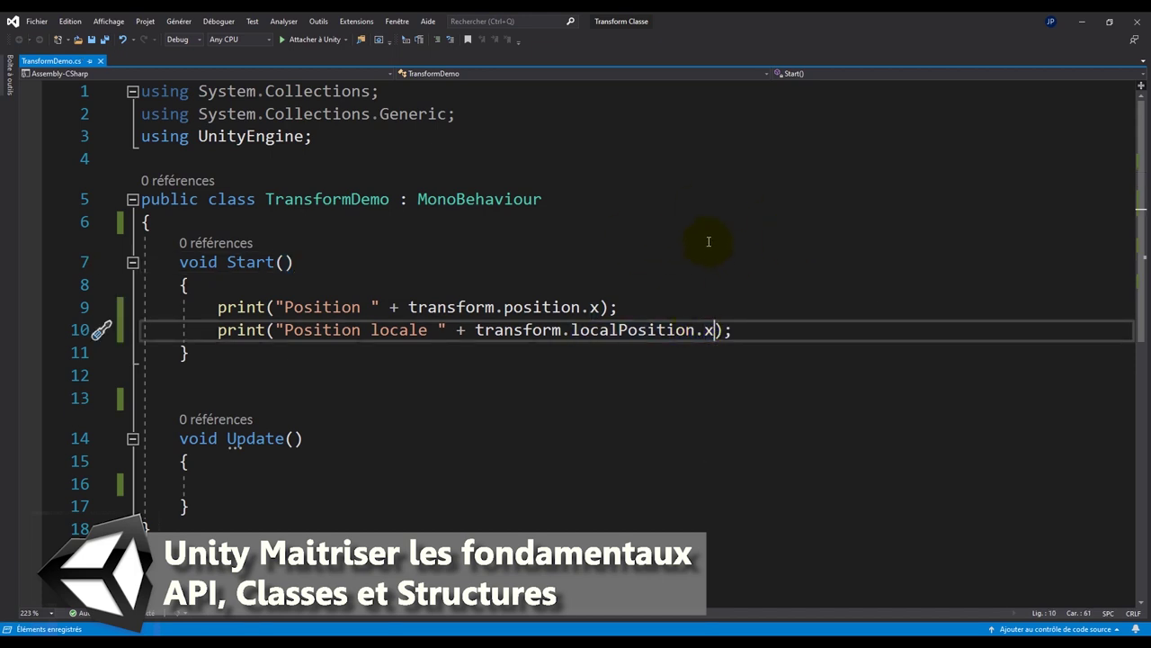
pyautogui.hotkey('alt', 'Tab')
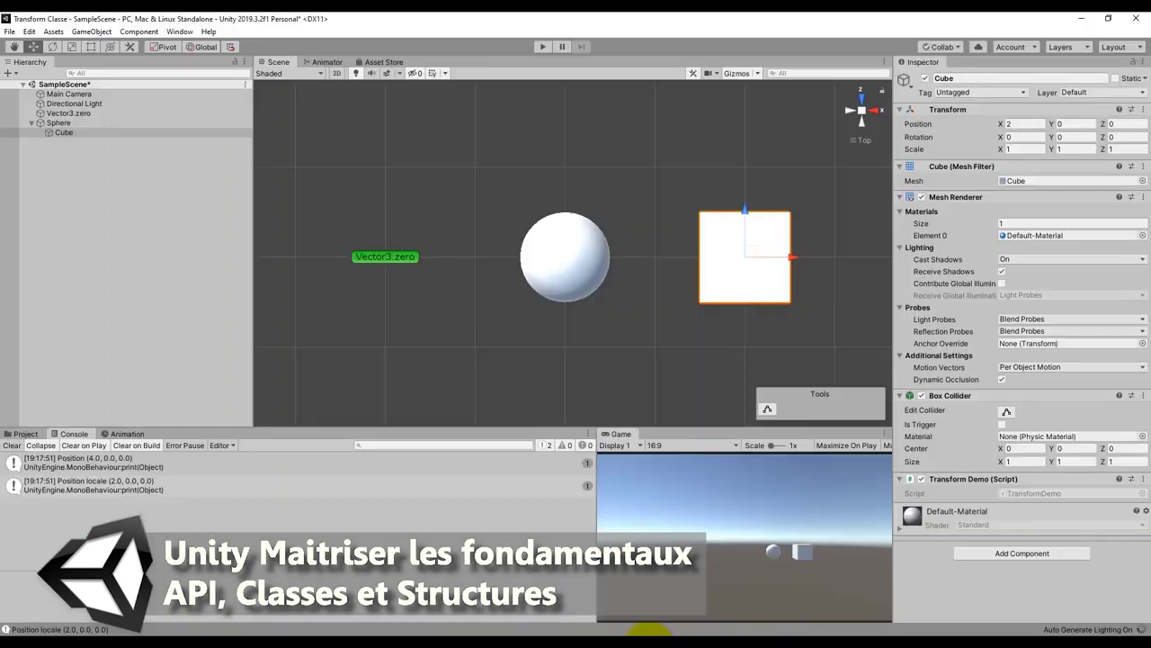
# Play the scene to see "Position 4" and "Position locale 2" logged, then stop.
pyautogui.click(543, 46)
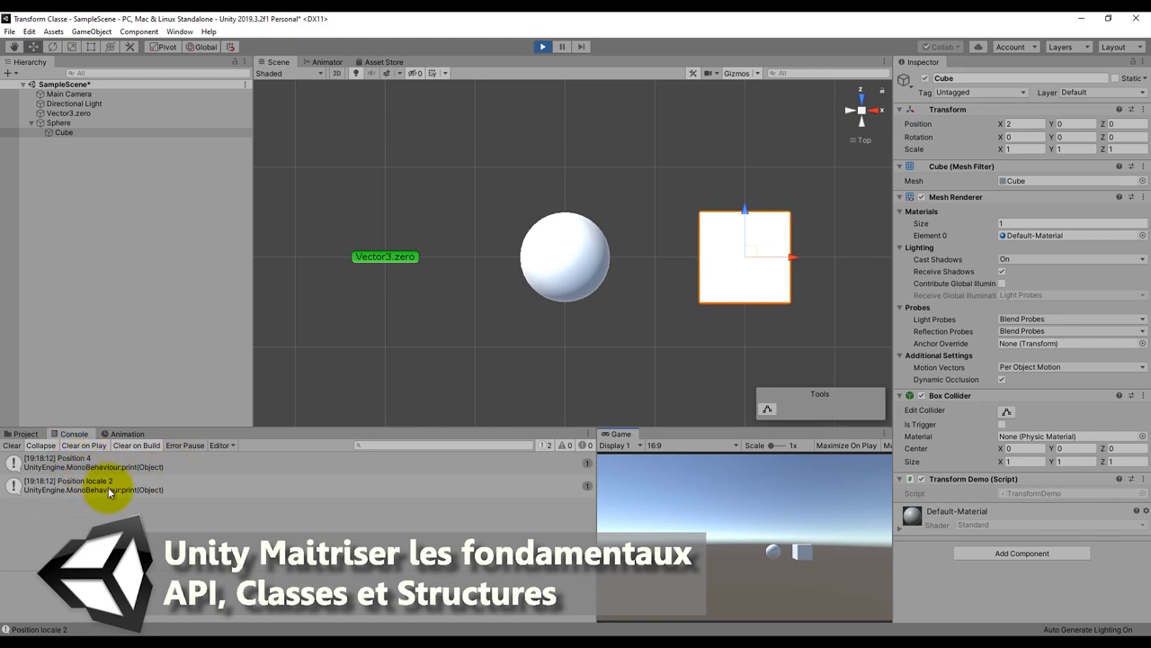
pyautogui.click(543, 46)
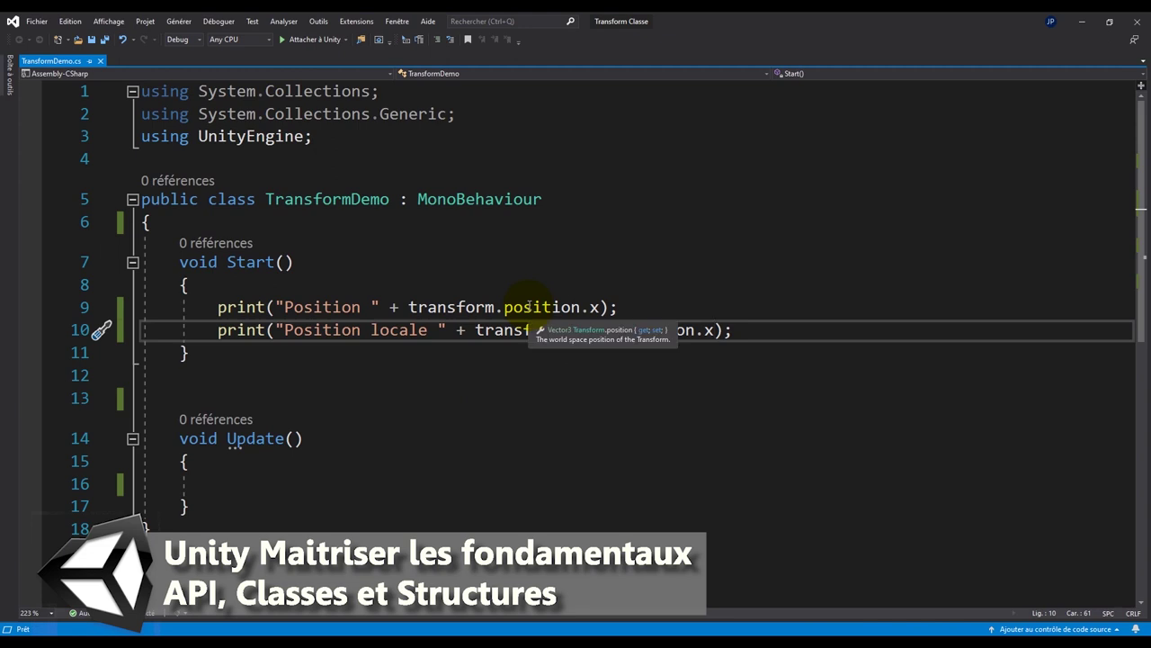
# Change line 9 to print transform.rotation.x instead of the position.
pyautogui.doubleClick(521, 311)
pyautogui.write('ro')
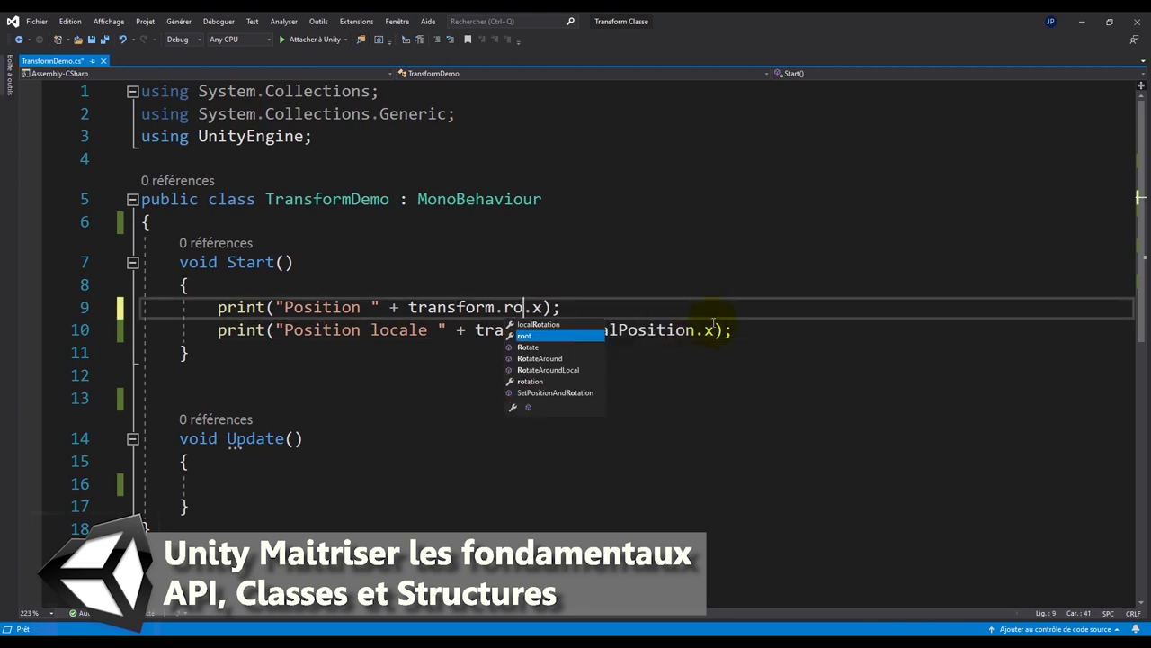
pyautogui.press('Up')
pyautogui.press('Down')
pyautogui.press('Down')
pyautogui.press('Down')
pyautogui.press('Down')
pyautogui.press('Down')
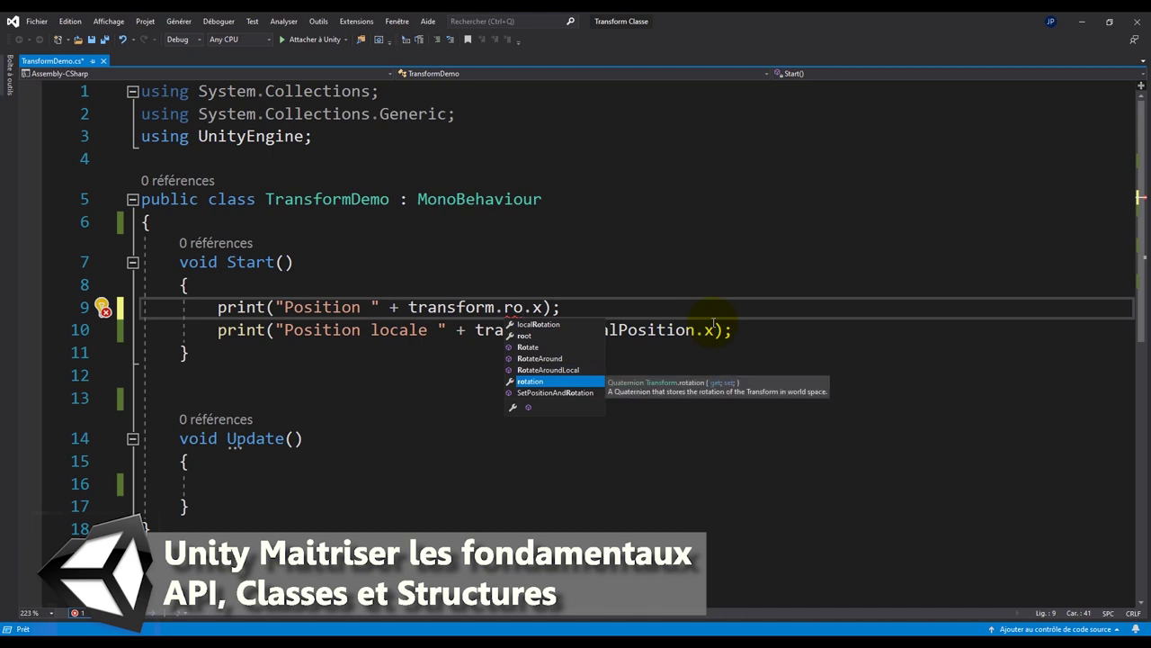
pyautogui.press('Tab')
# Change line 10 to print transform.localScale.y instead of localPosition.x.
pyautogui.doubleClick(642, 330)
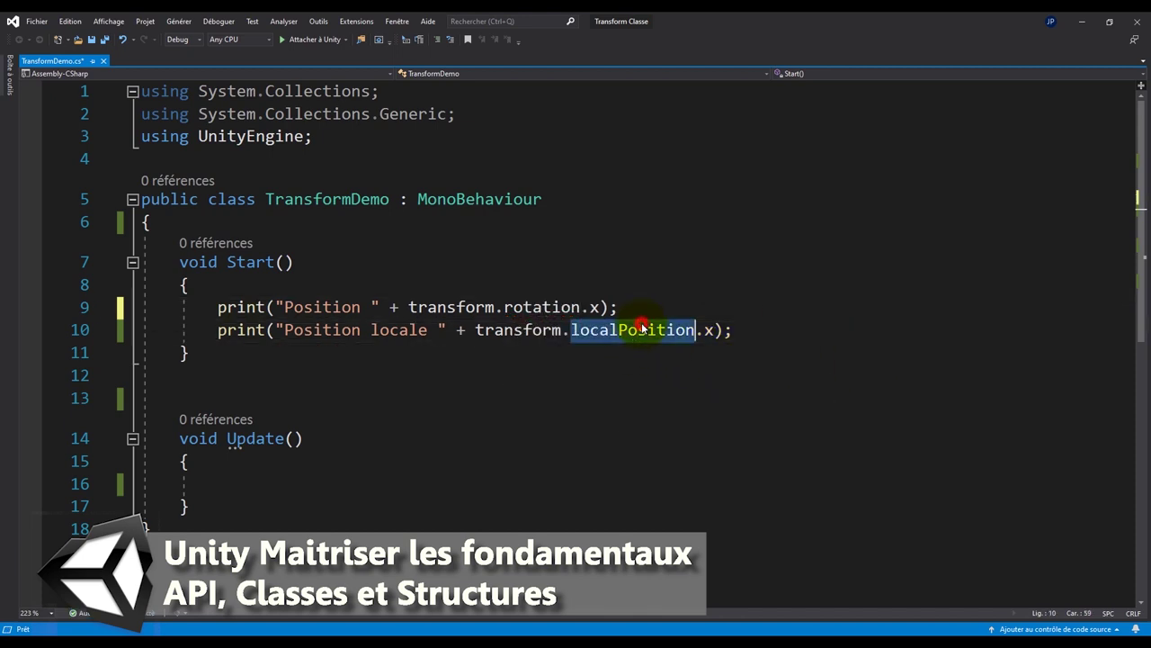
pyautogui.write('sca')
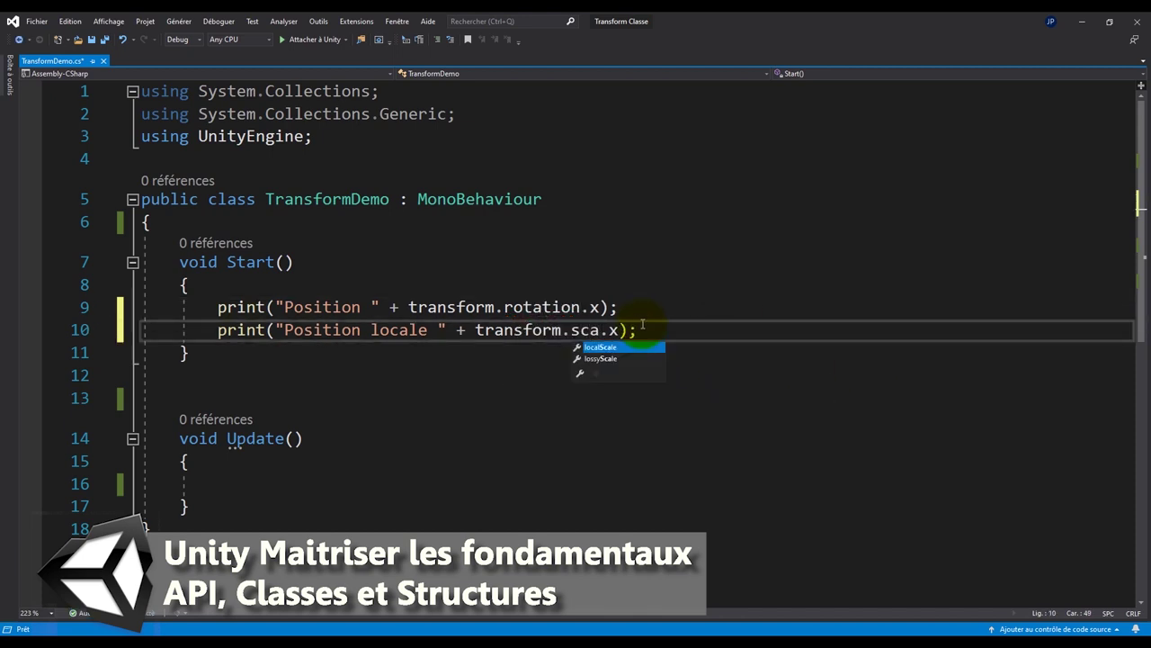
pyautogui.press('BackSpace')
pyautogui.press('BackSpace')
pyautogui.press('BackSpace')
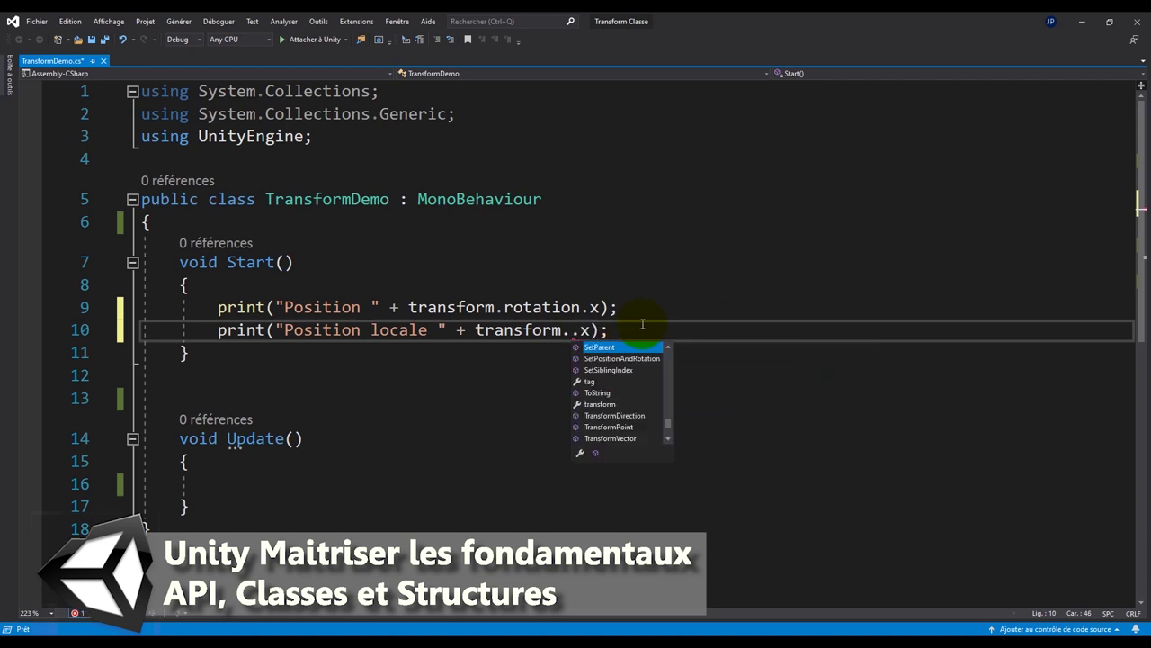
pyautogui.press('Delete')
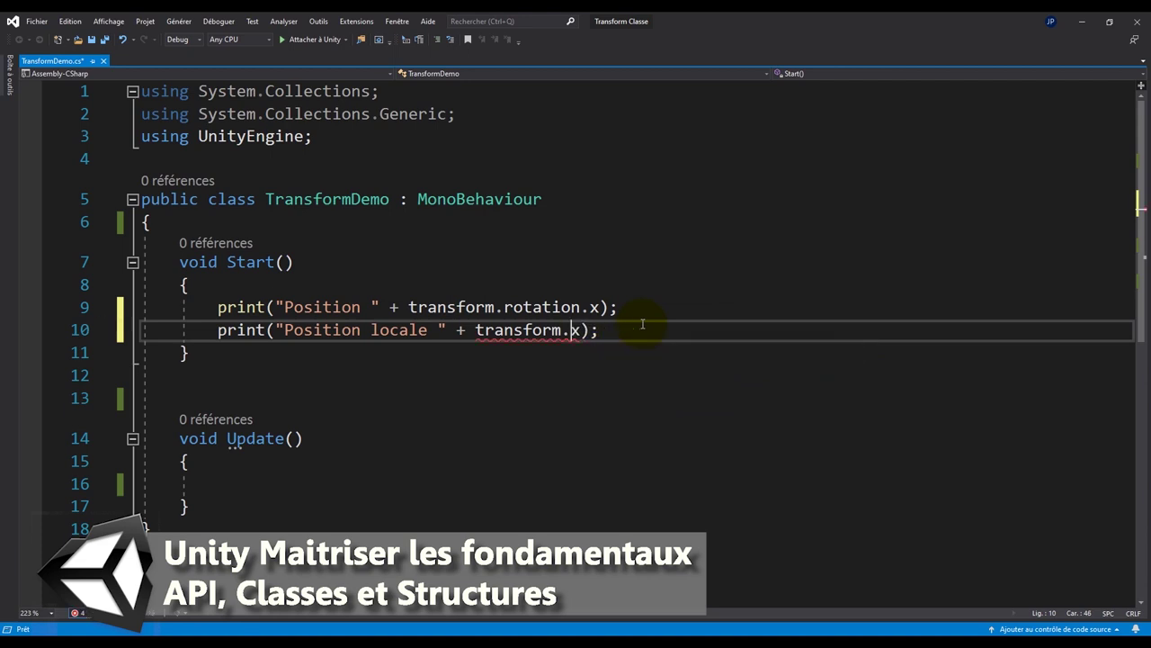
pyautogui.write('sca')
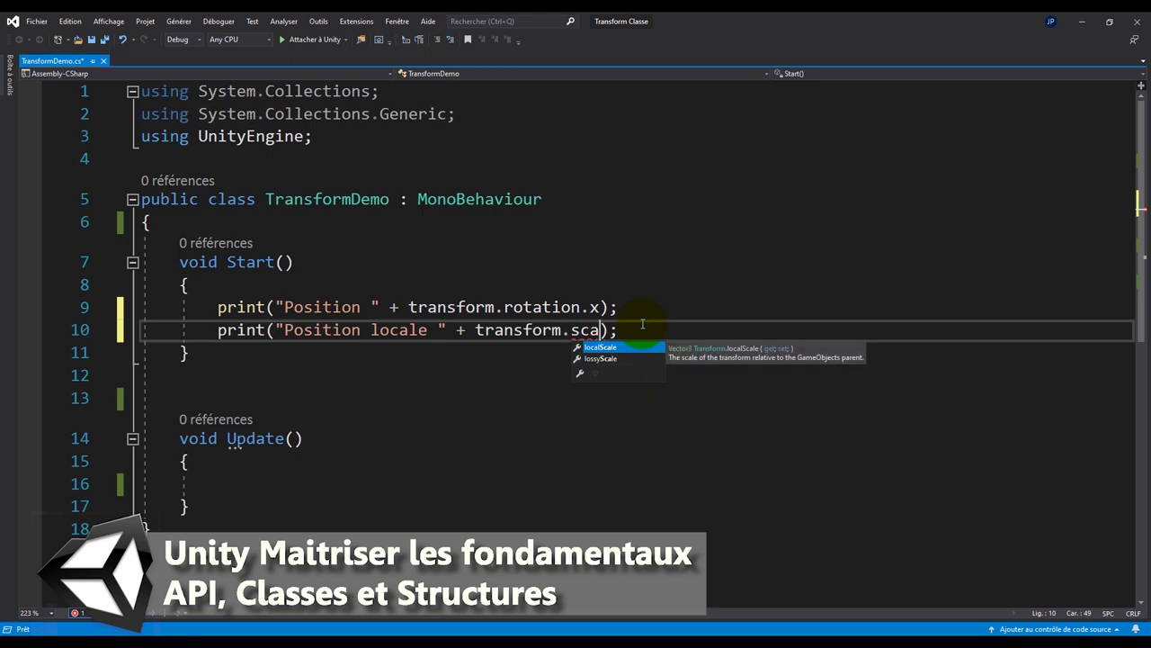
pyautogui.press('Tab')
pyautogui.write('.x')
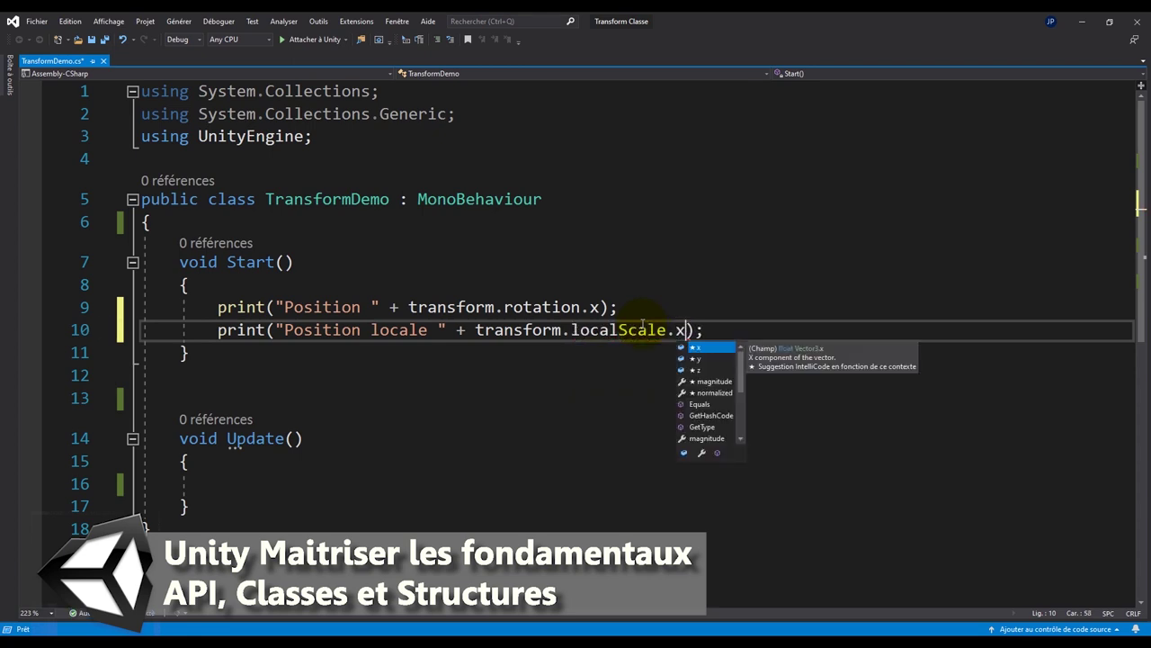
pyautogui.press('Tab')
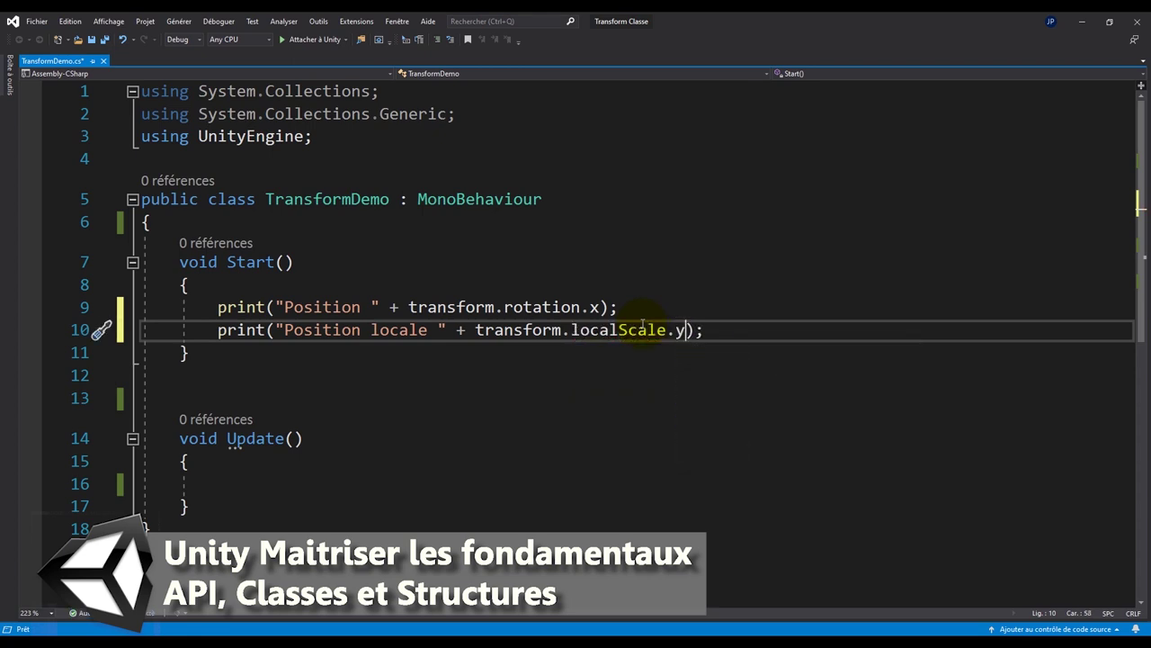